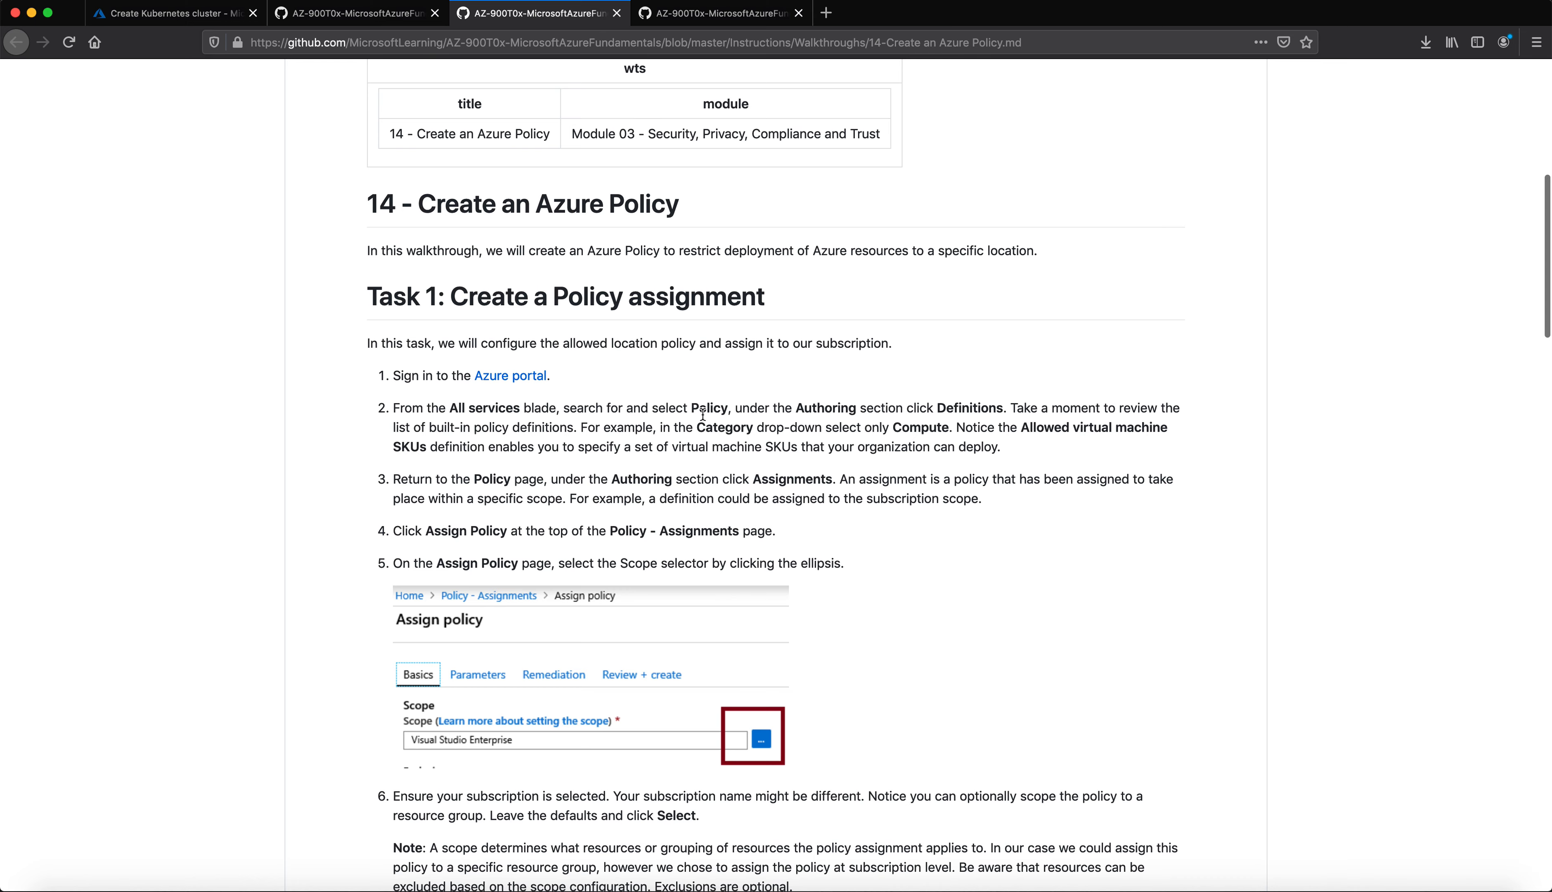
Step: Abandon the unfinished Kubernetes cluster, discarding its unsaved edits
click(172, 12)
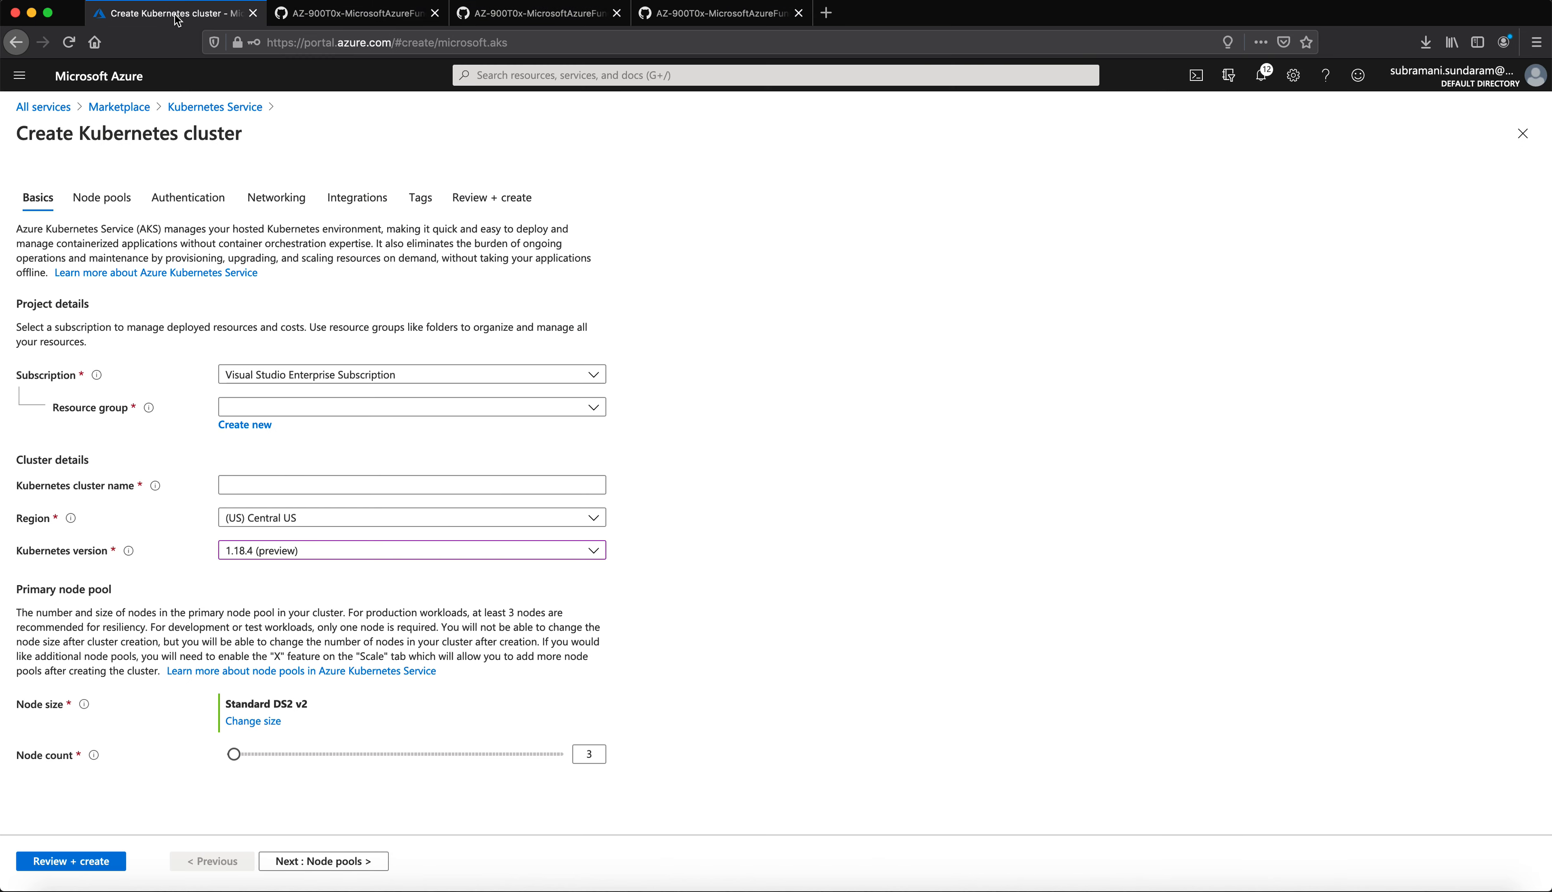
click(41, 108)
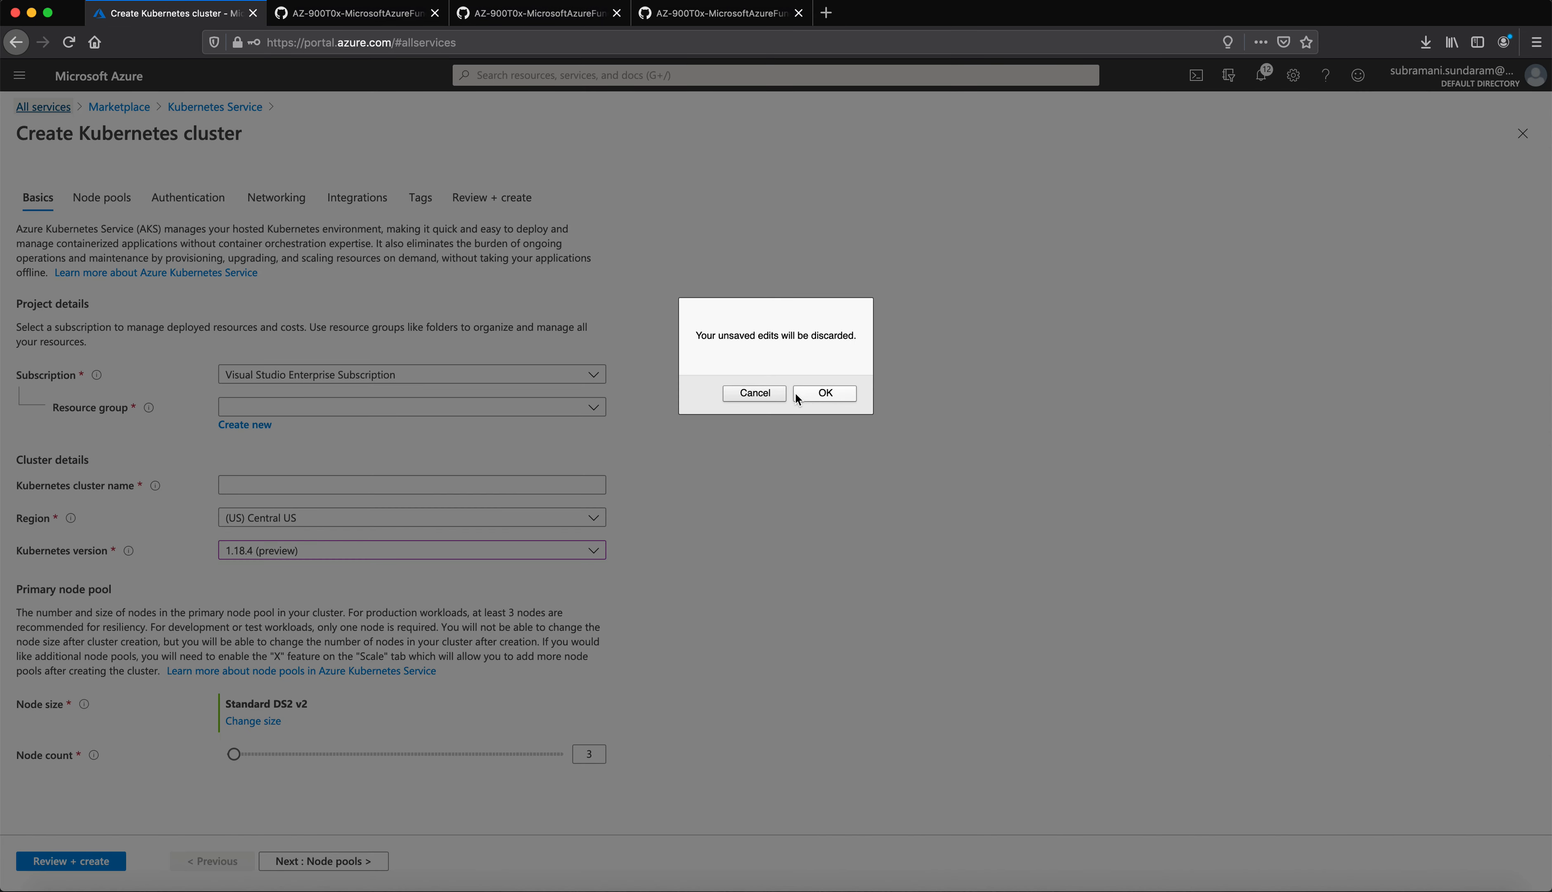
click(825, 395)
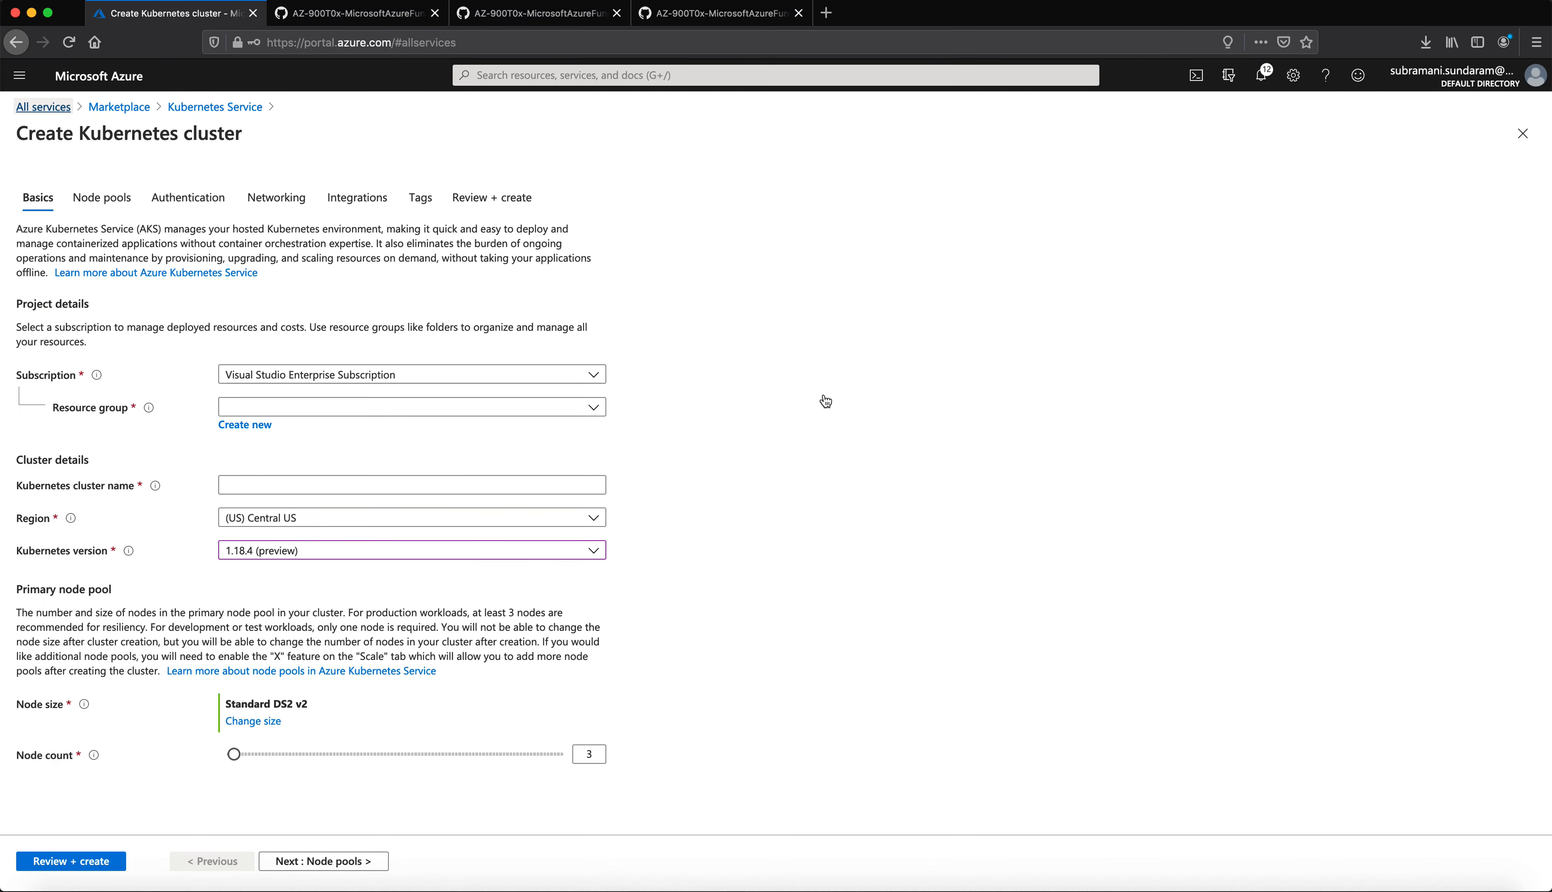
Step: Search All services for 'Policy' and open the Policy service
click(49, 111)
double_click(164, 117)
text(Policy)
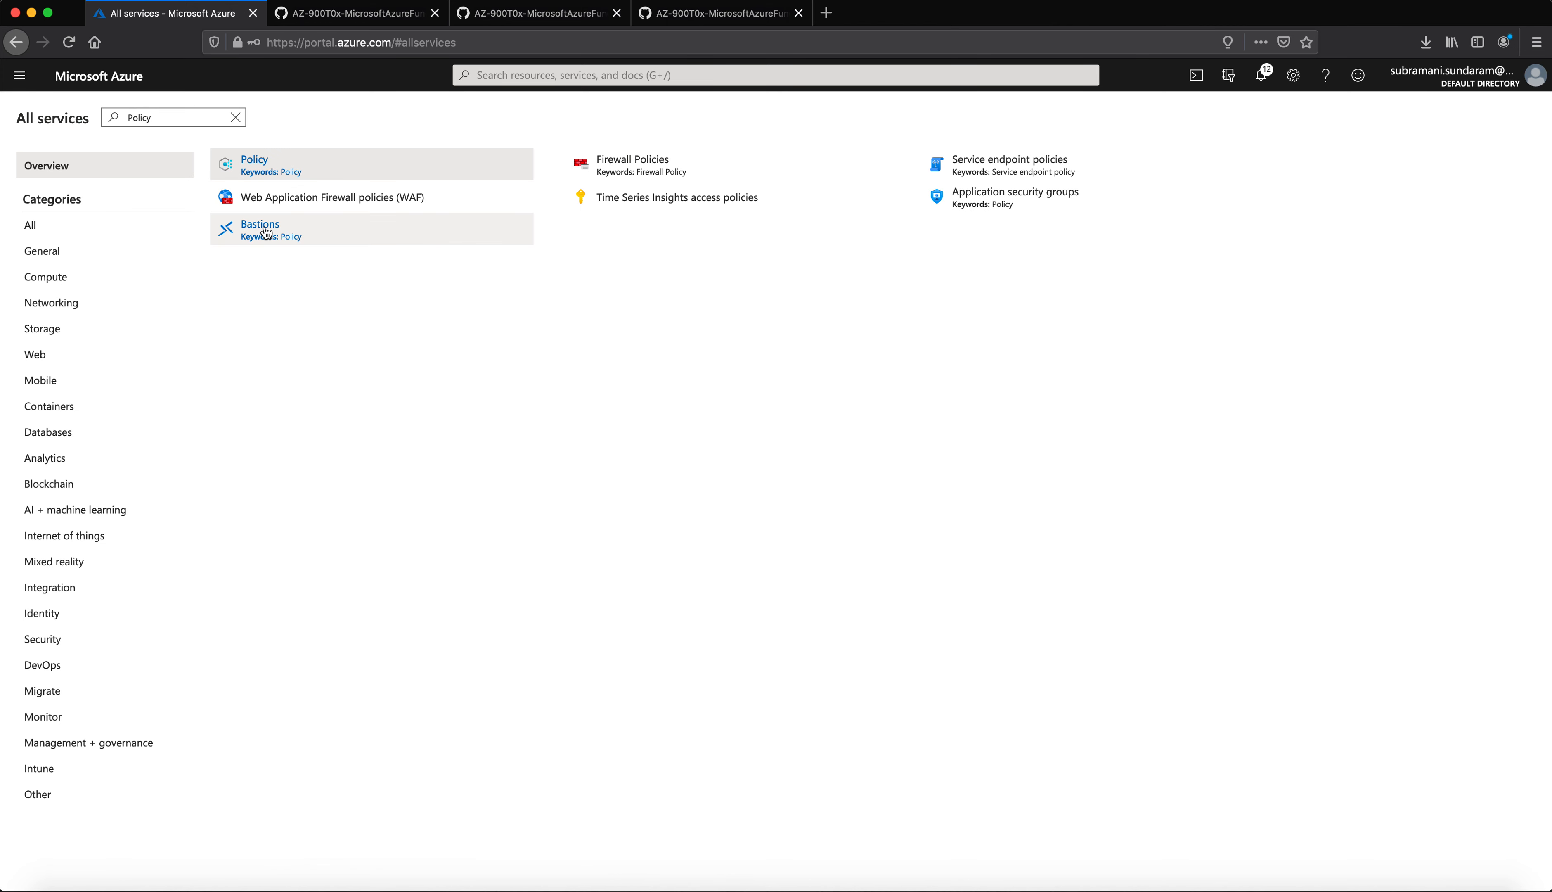
click(262, 165)
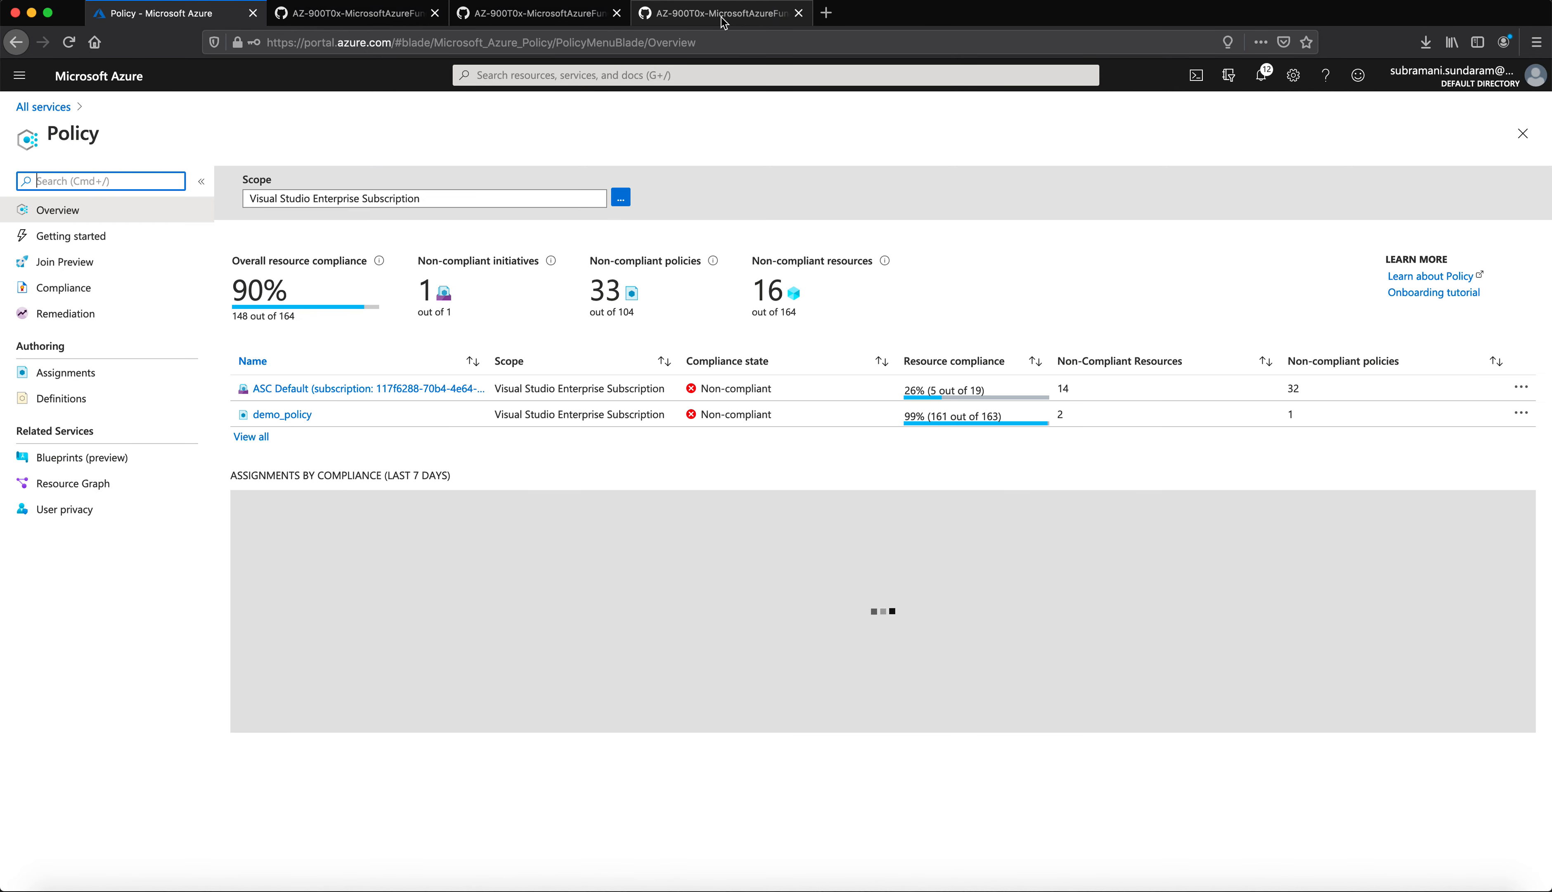
click(724, 17)
Step: Read the policy assignment steps in the 'Create an Azure Policy' walkthrough, then return to the portal
click(573, 13)
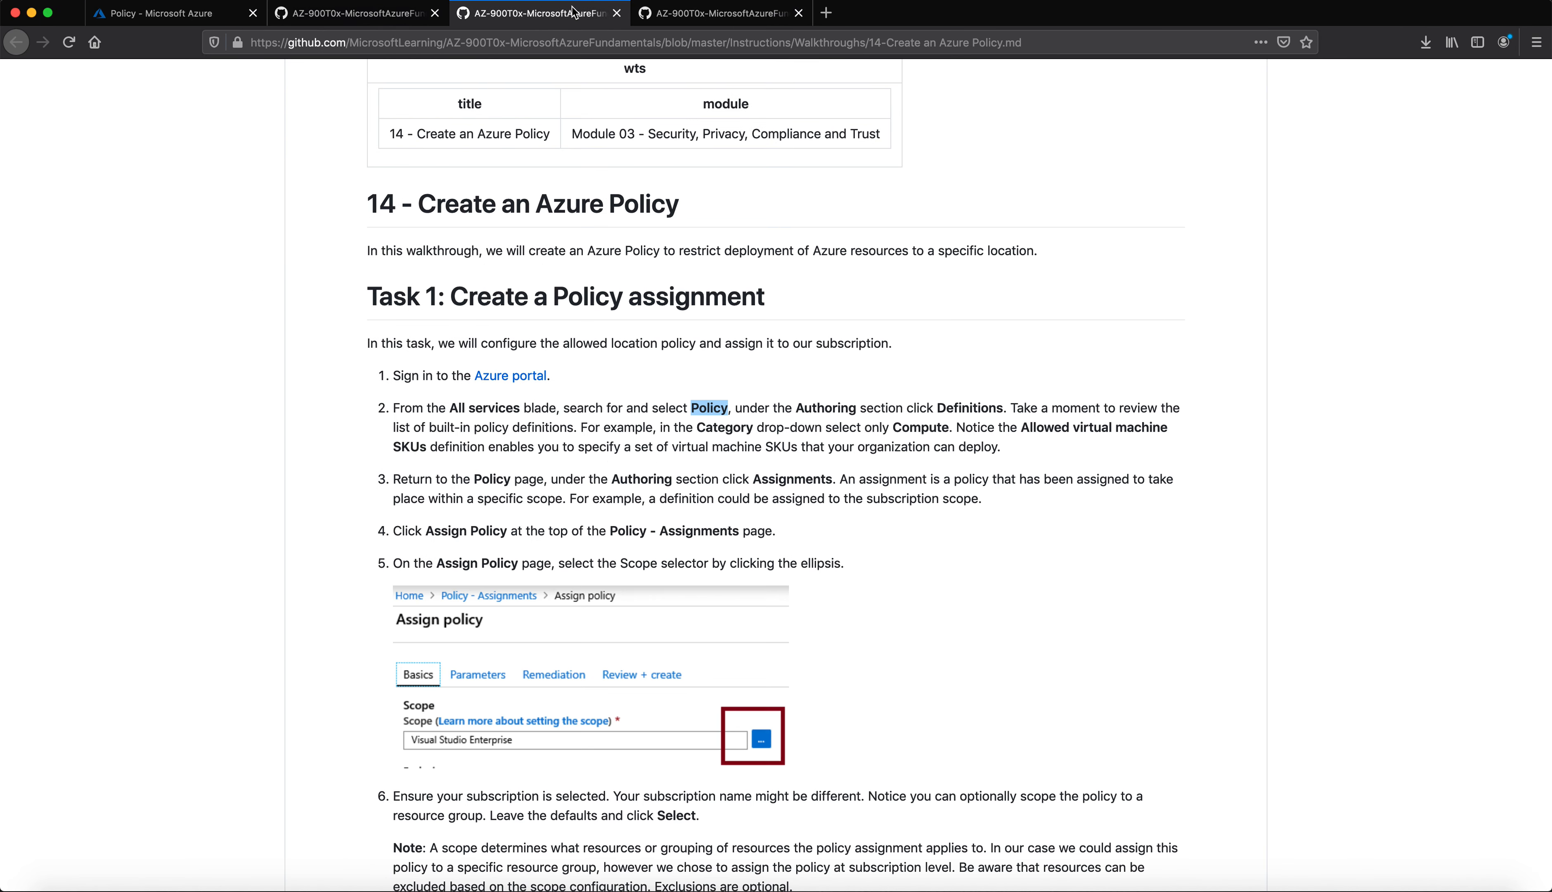
scroll(688, 720, down, 1)
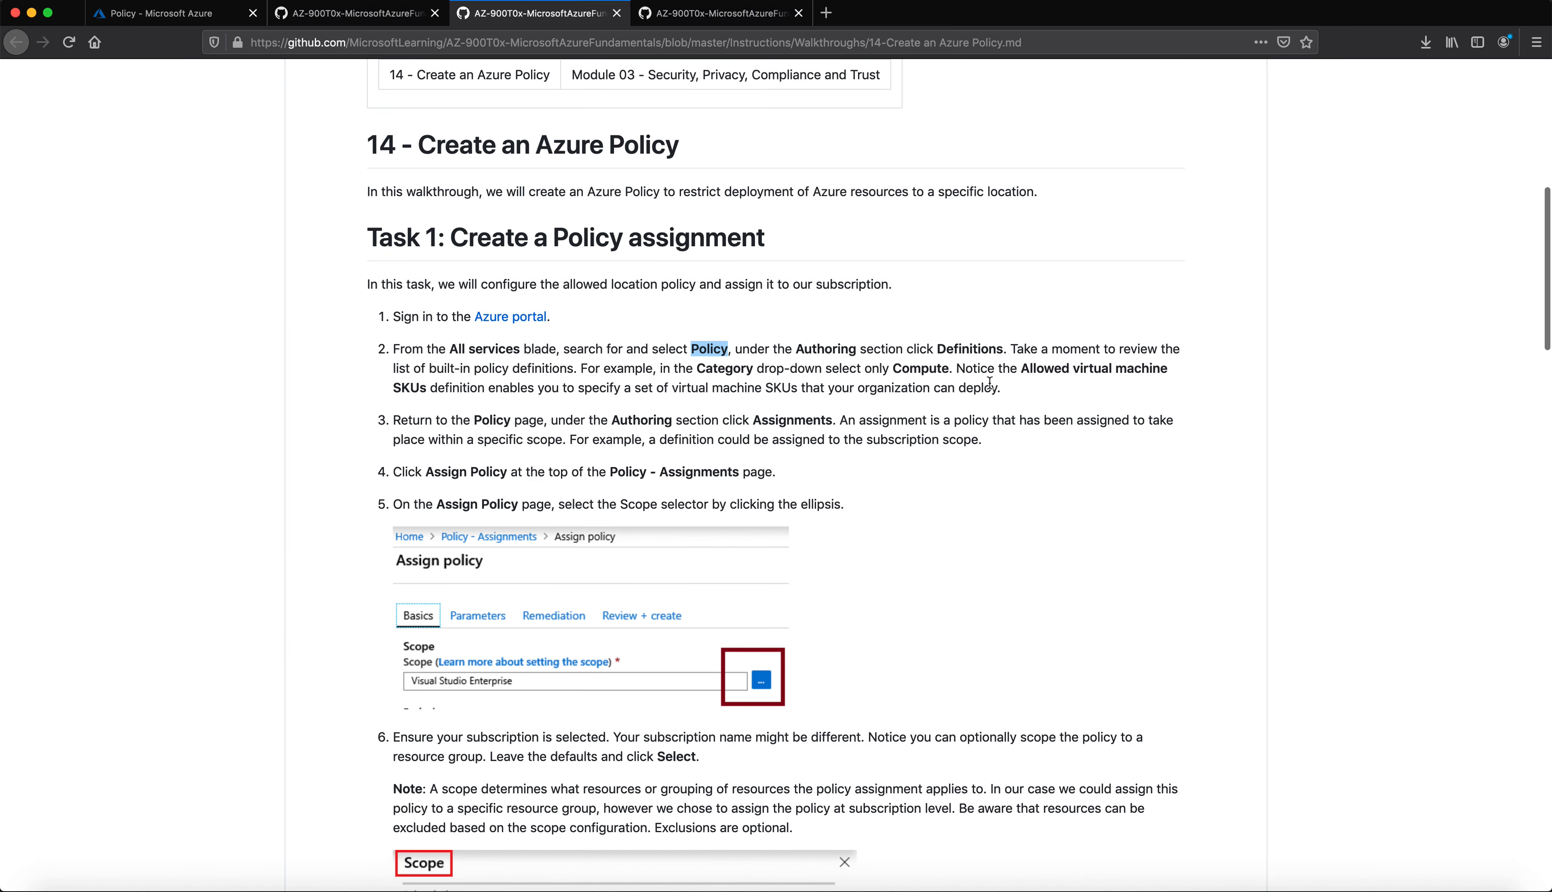
click(154, 13)
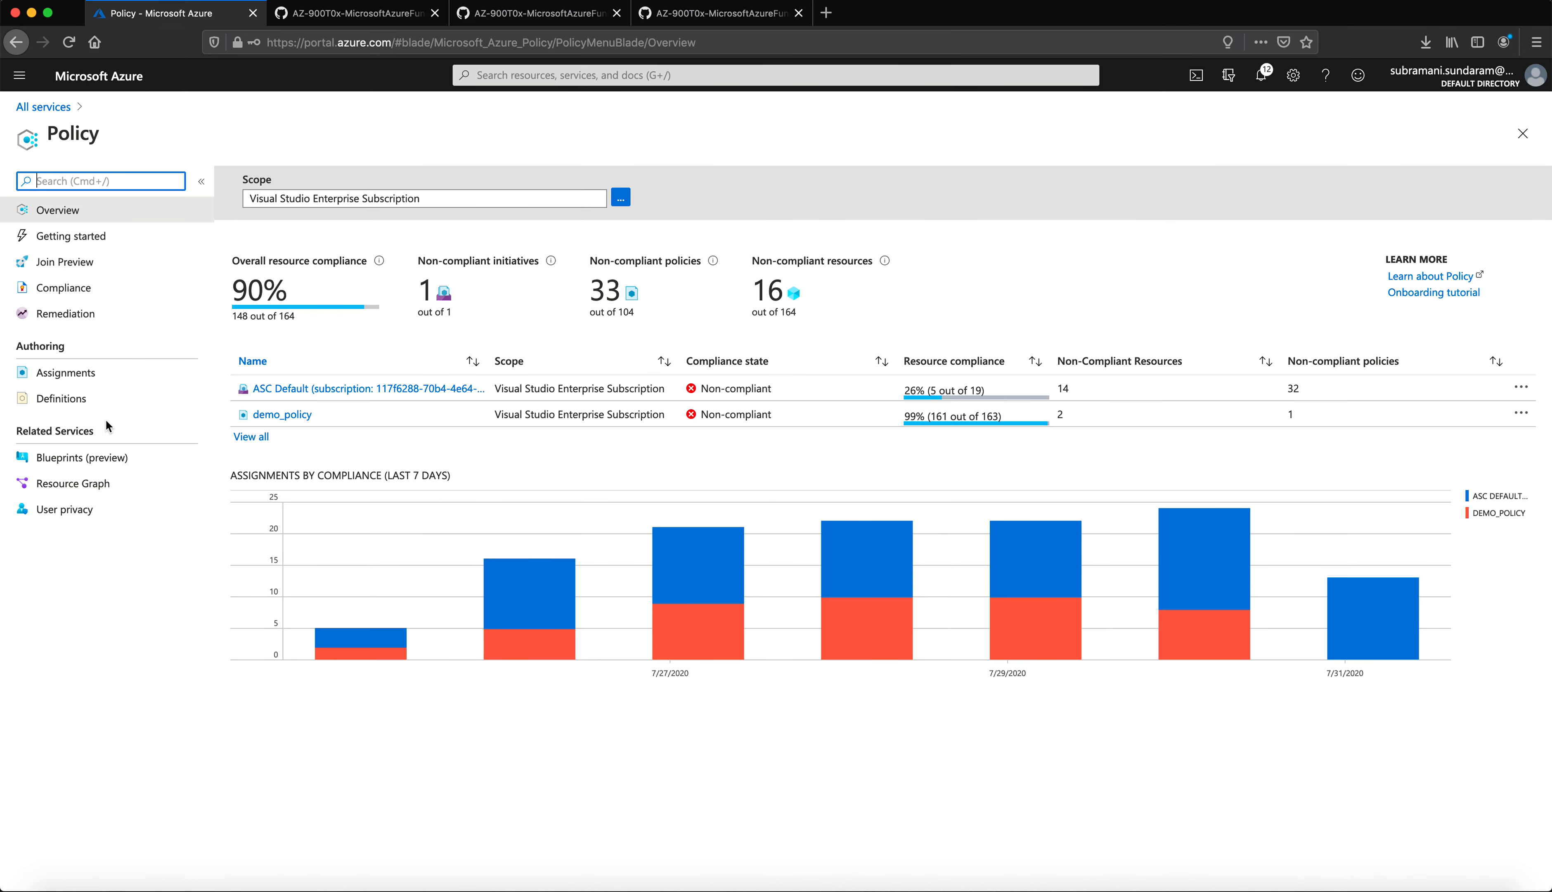
Step: Open Policy Definitions under Authoring and browse the built-in definitions
click(83, 401)
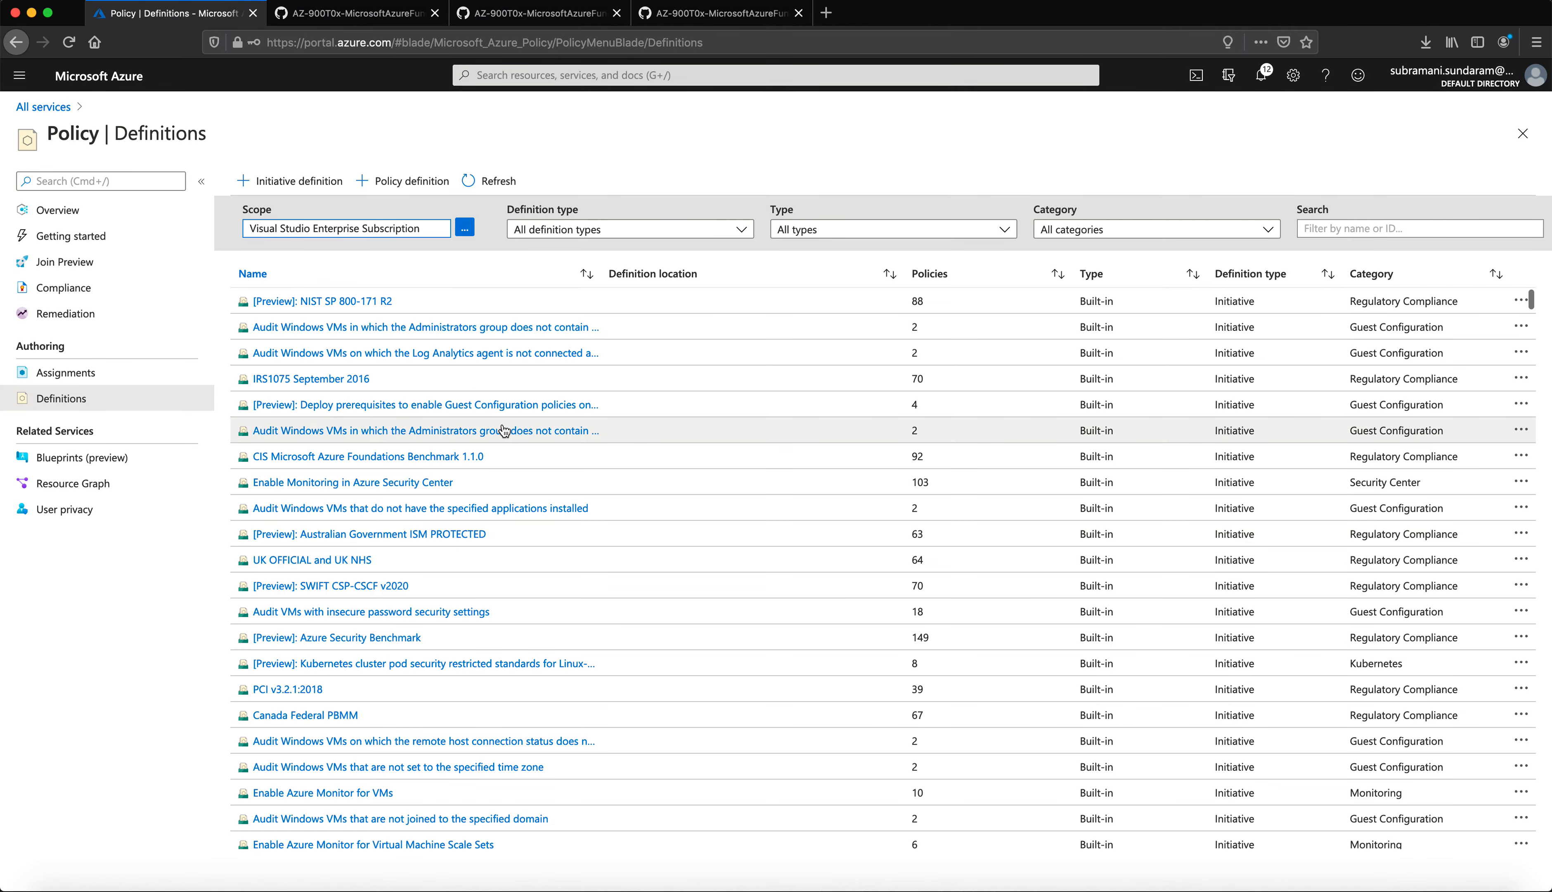
scroll(681, 564, down, 10)
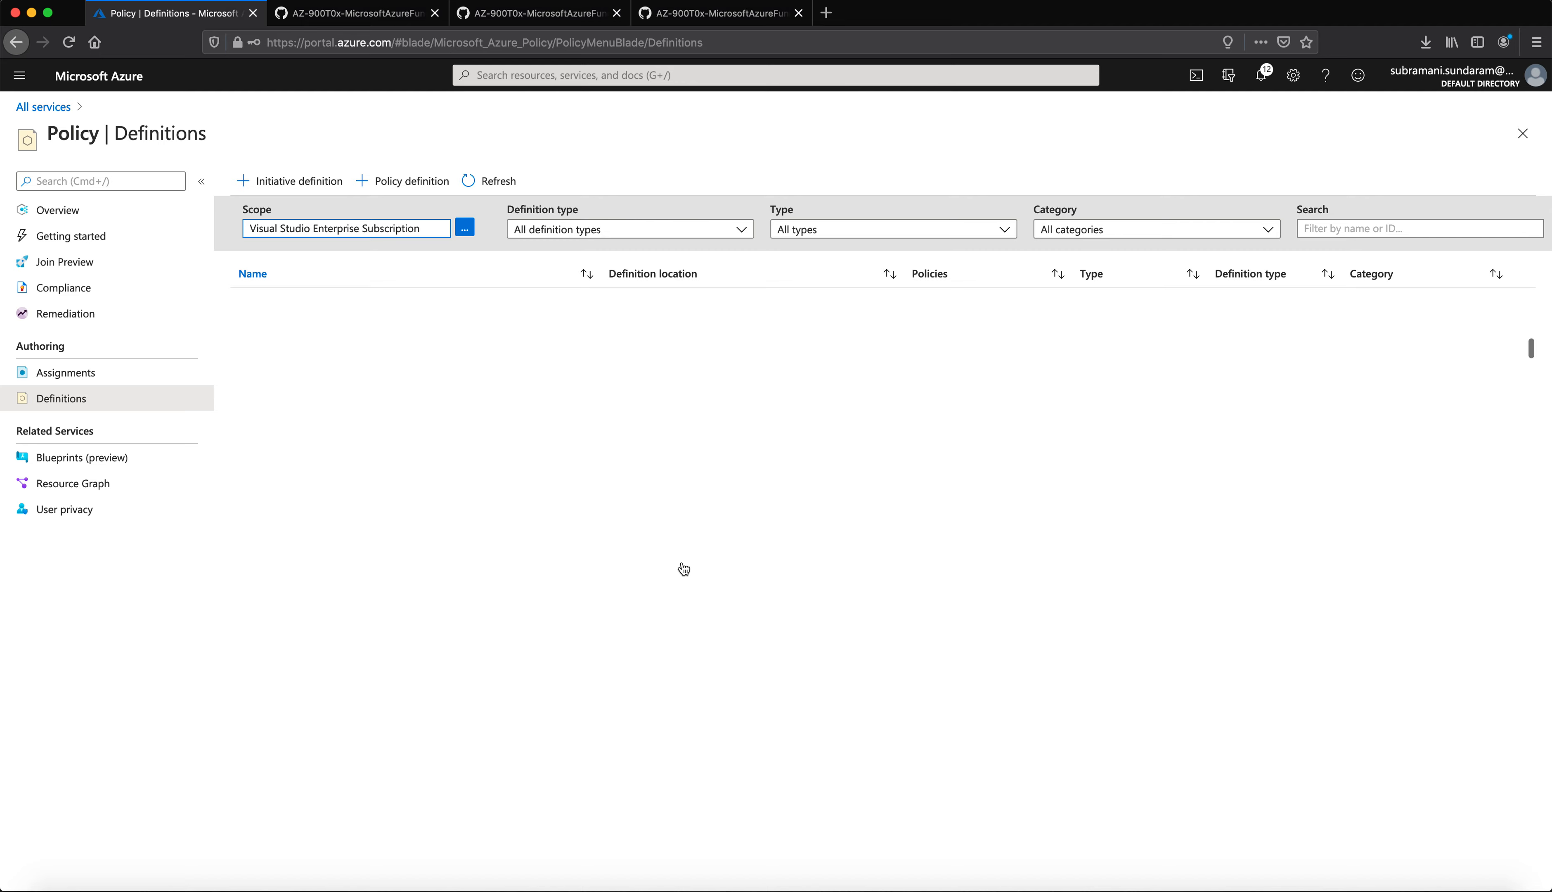
click(587, 25)
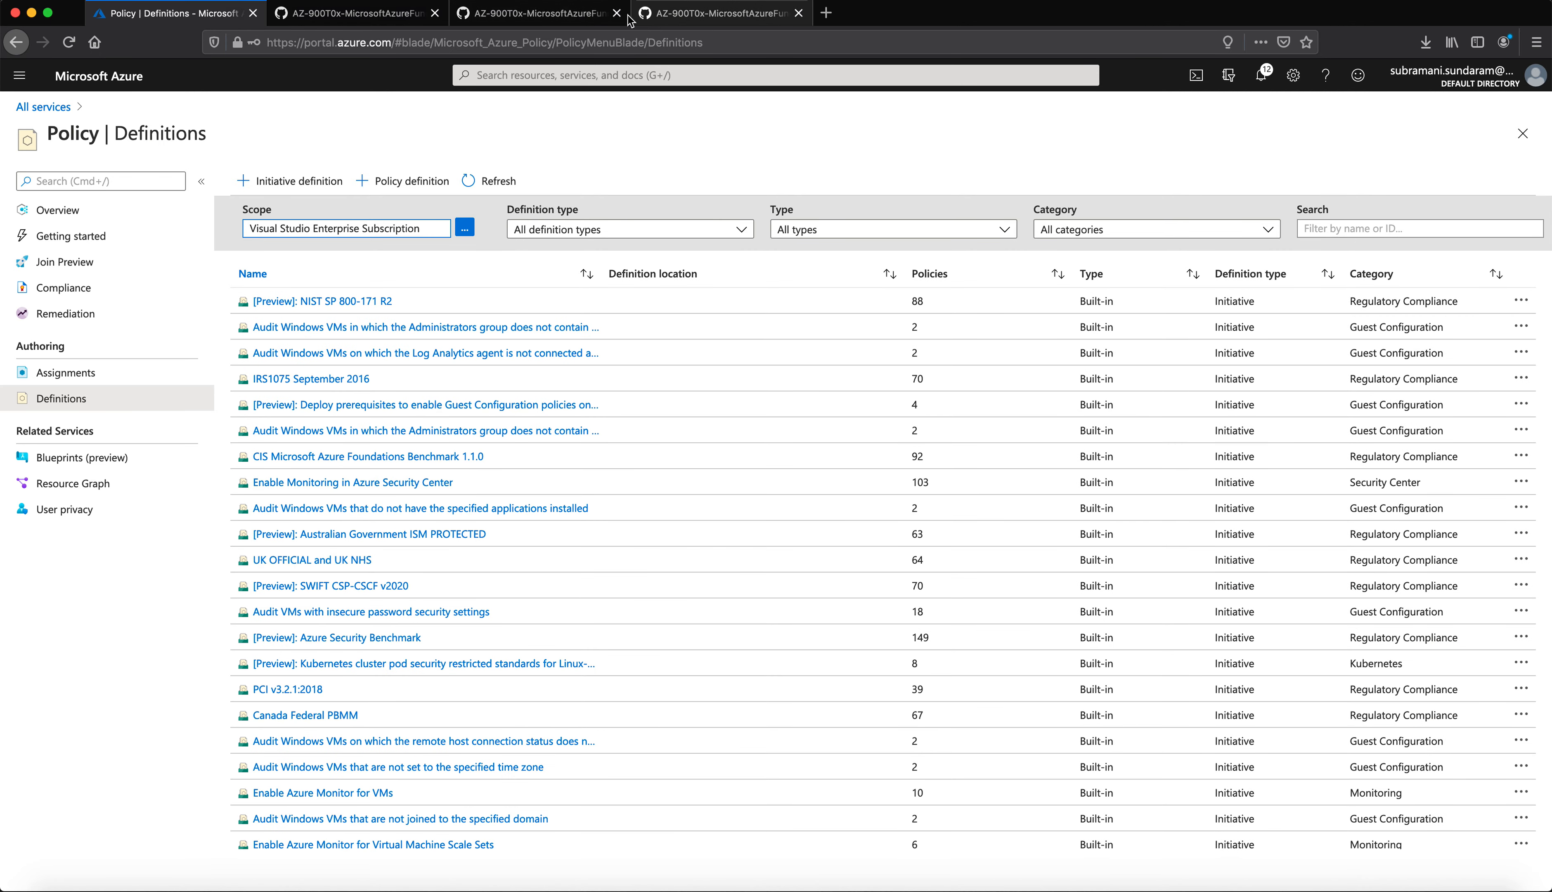
Step: Find and highlight the 'Allowed virtual machine SKUs' note in the walkthrough, then return to the definitions list
scroll(653, 491, down, 2)
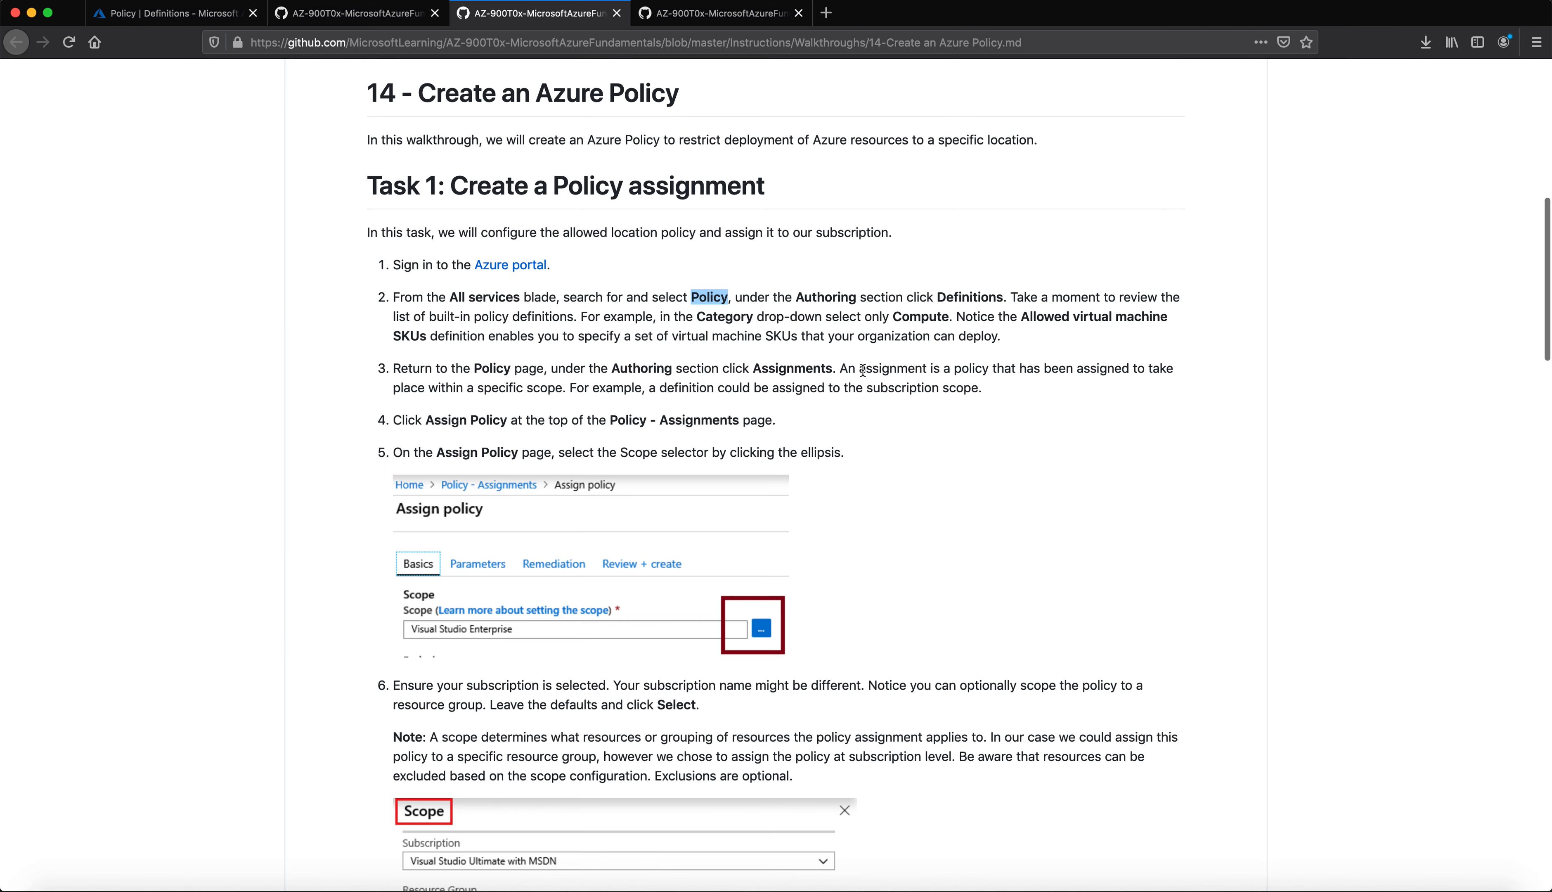
scroll(972, 354, up, 1)
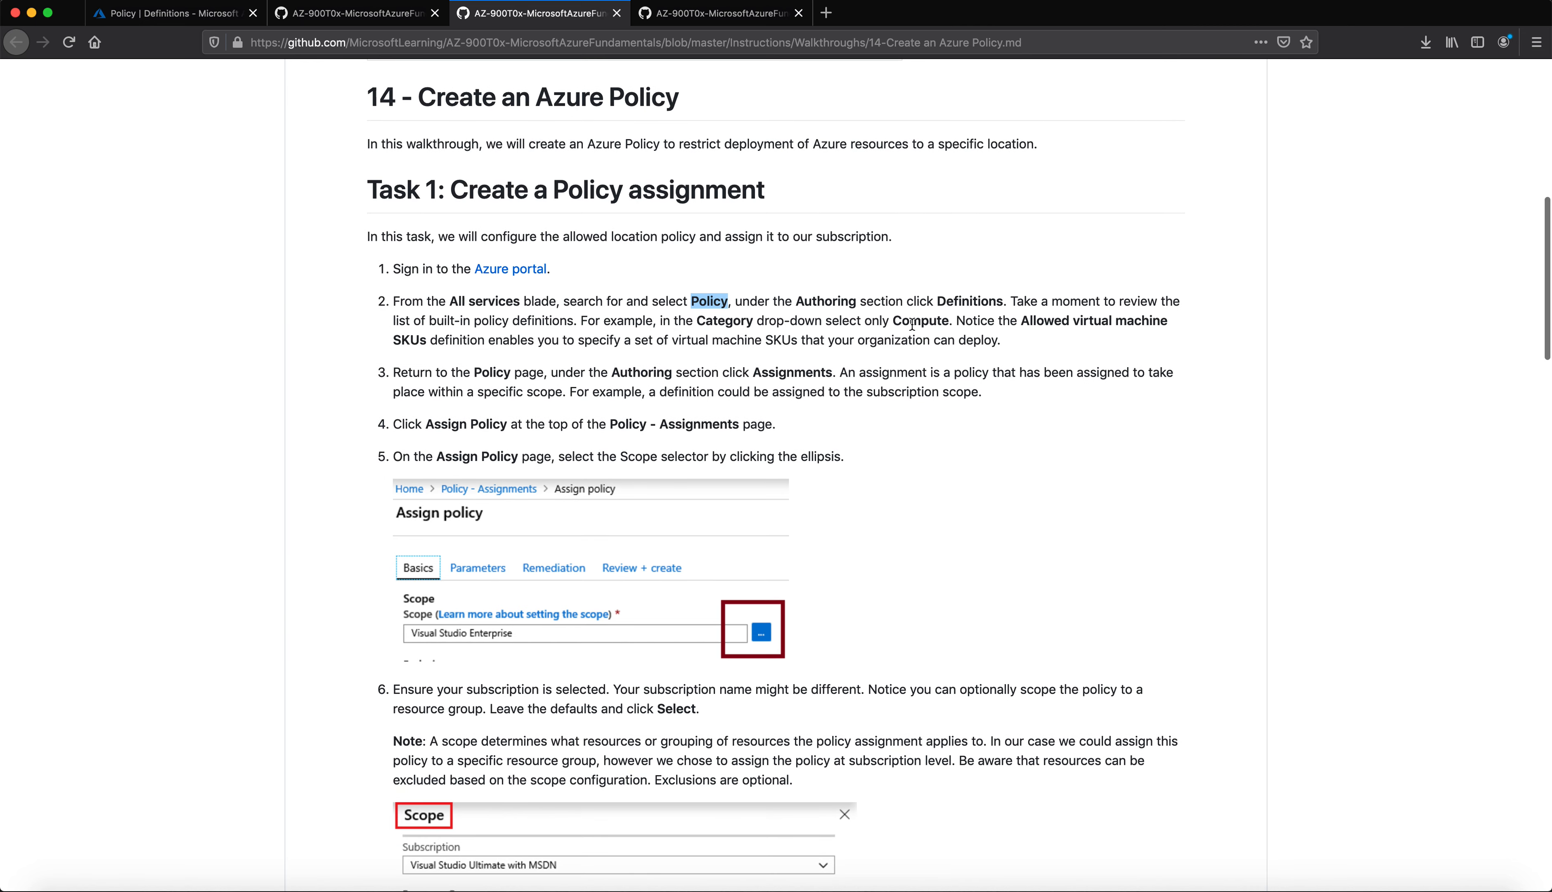
drag(1024, 322, 453, 340)
scroll(370, 185, down, 1)
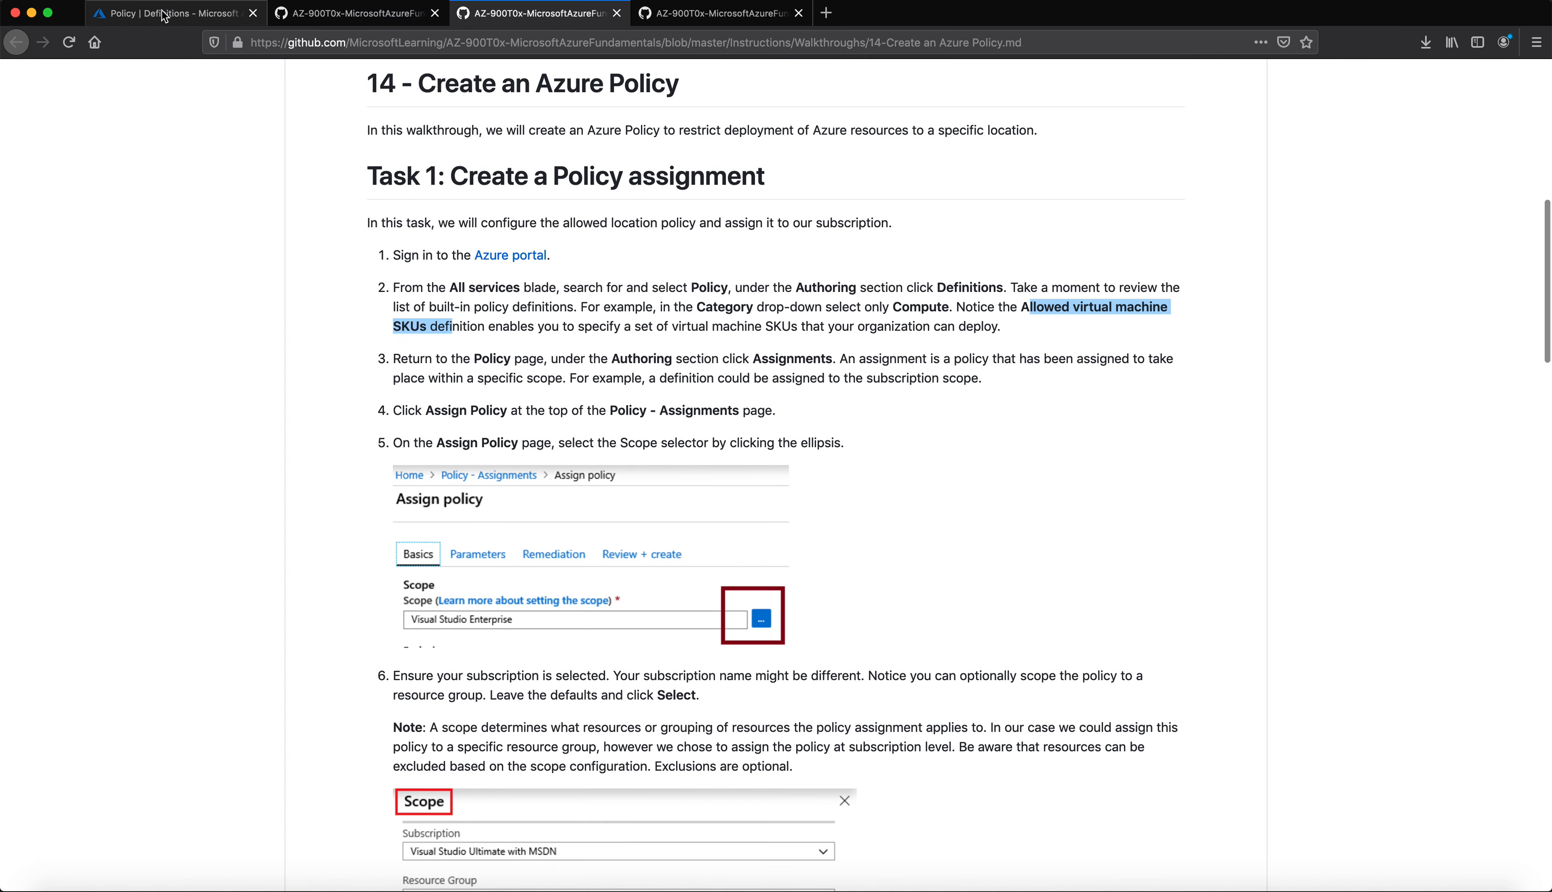
click(234, 14)
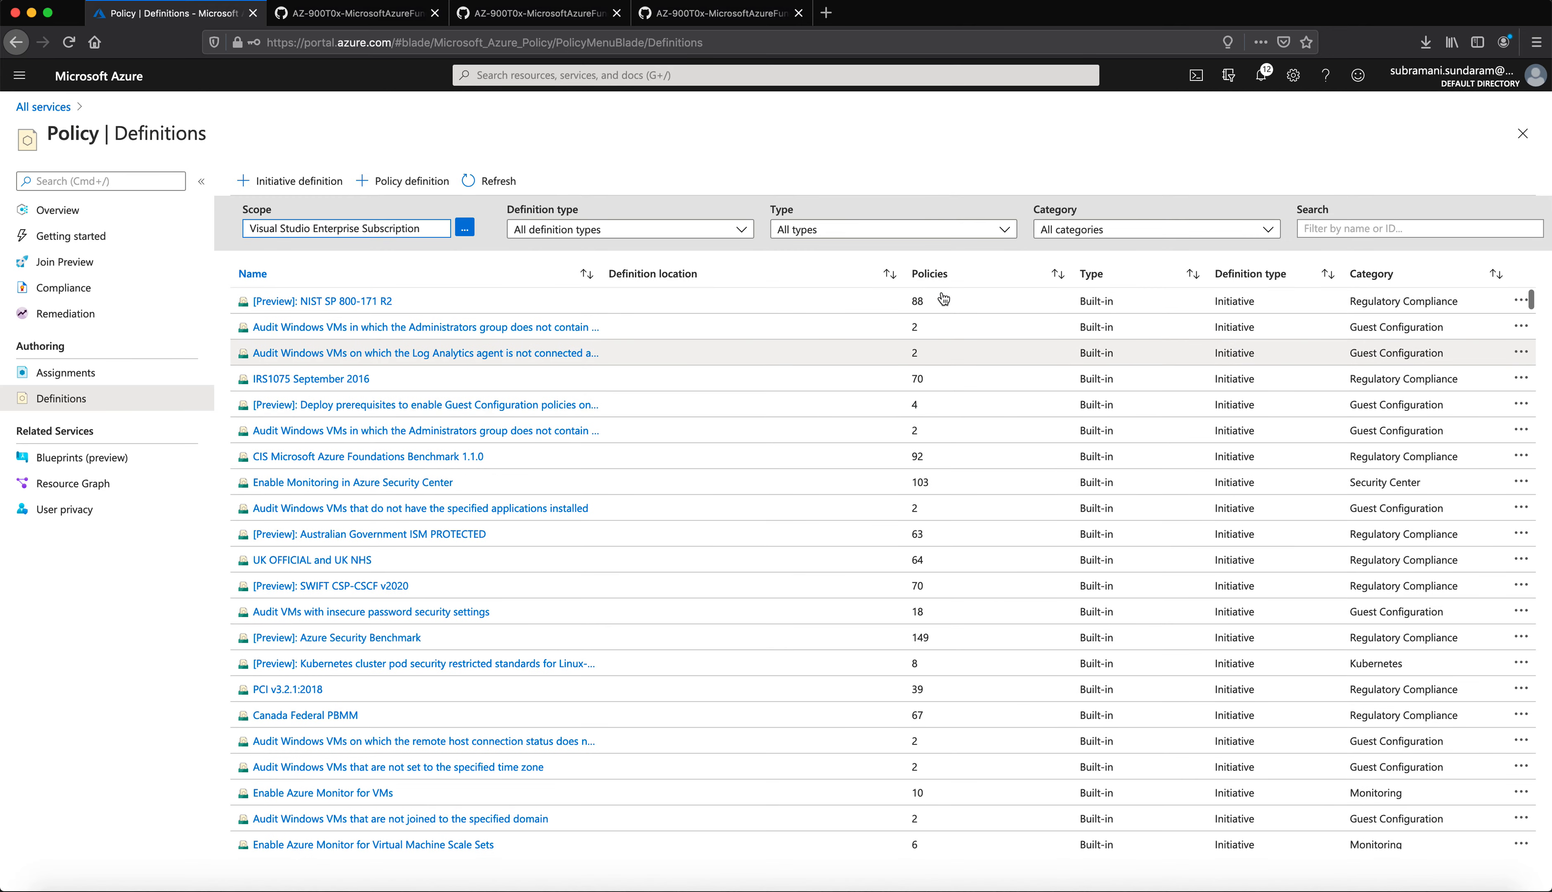
Step: Filter definitions to the Compute category only and open Allowed virtual machine size SKUs
click(1106, 229)
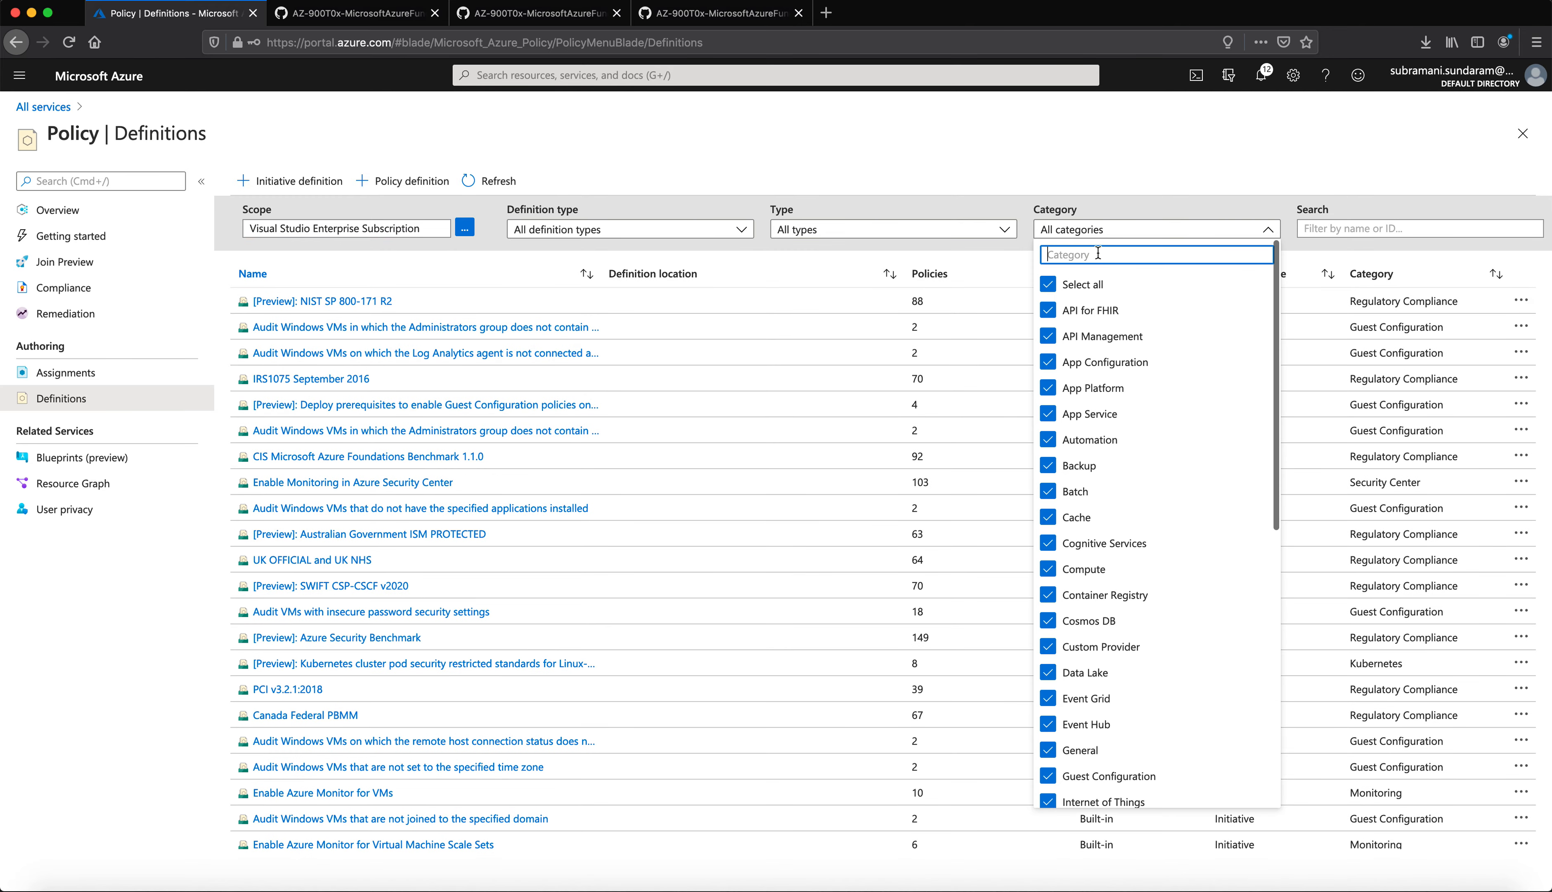
click(1050, 284)
scroll(1080, 659, down, 8)
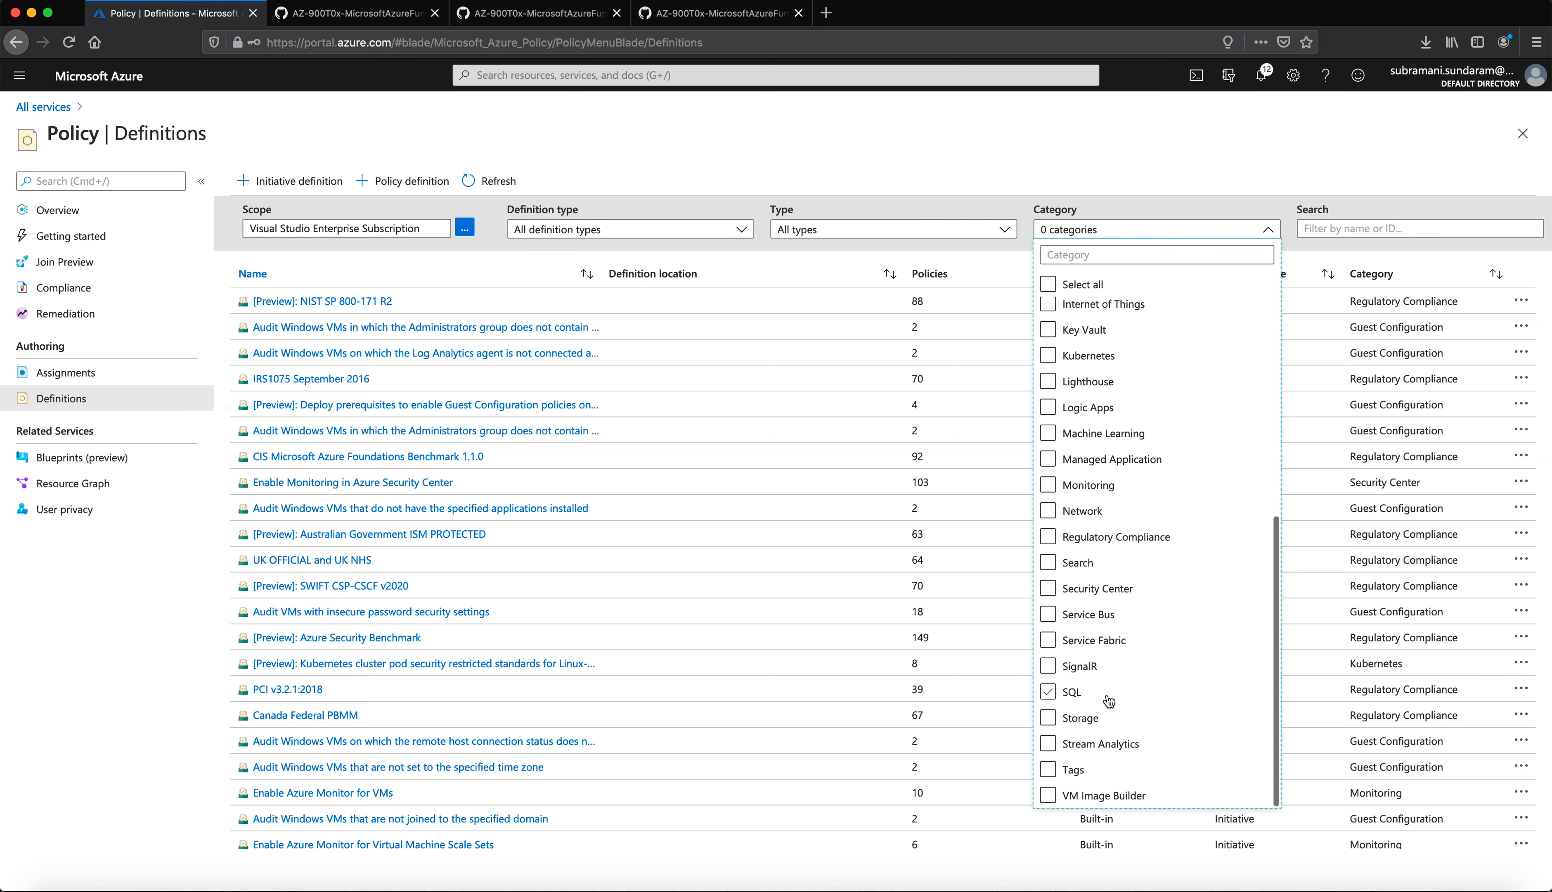
scroll(1162, 654, up, 7)
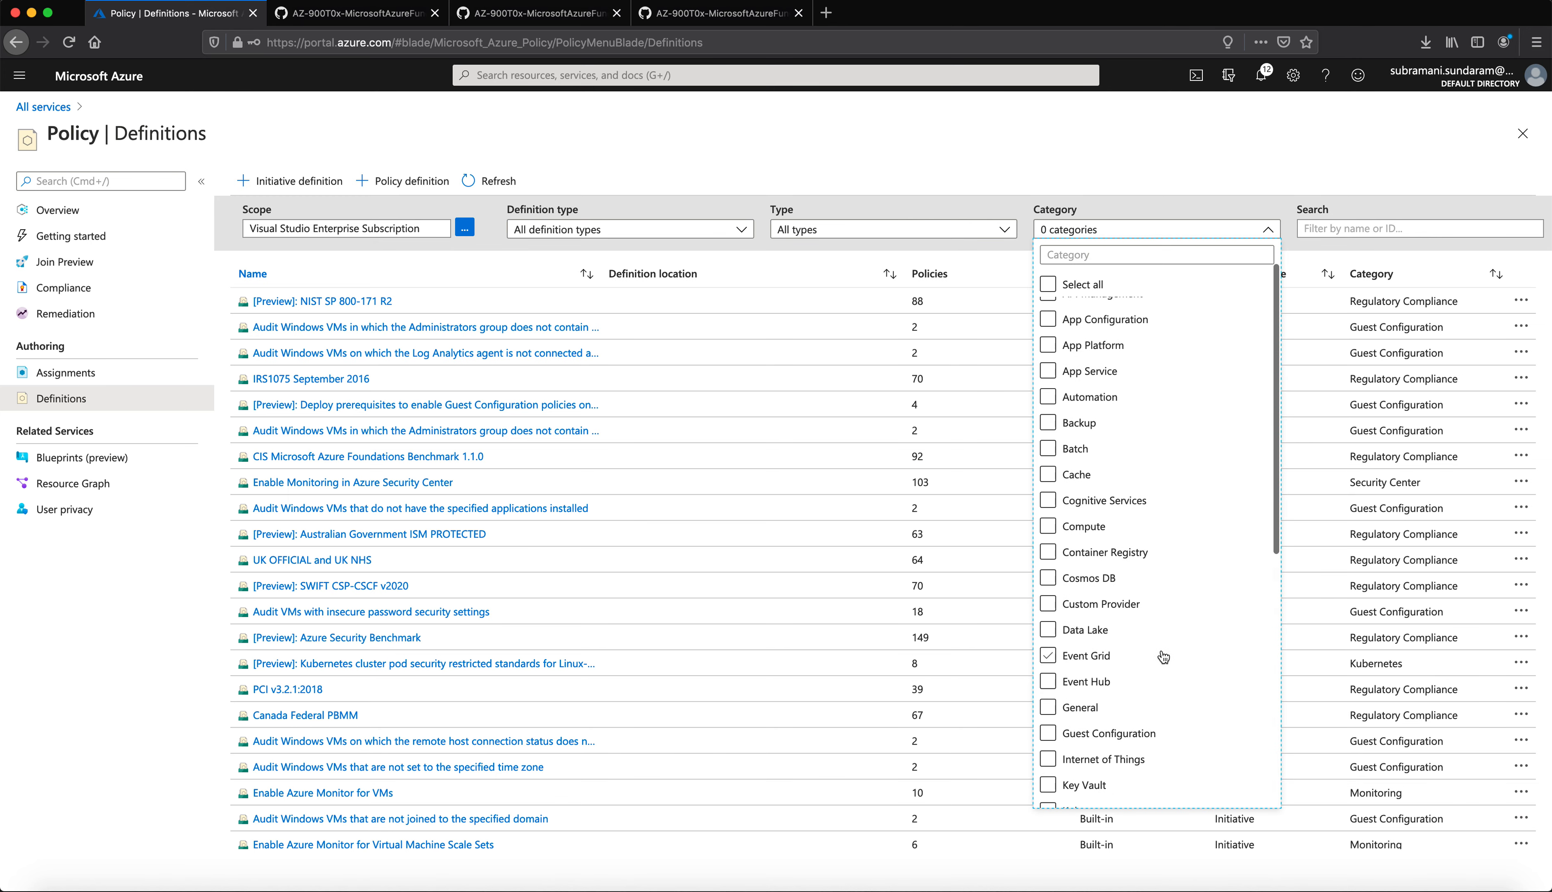
click(1049, 529)
click(445, 688)
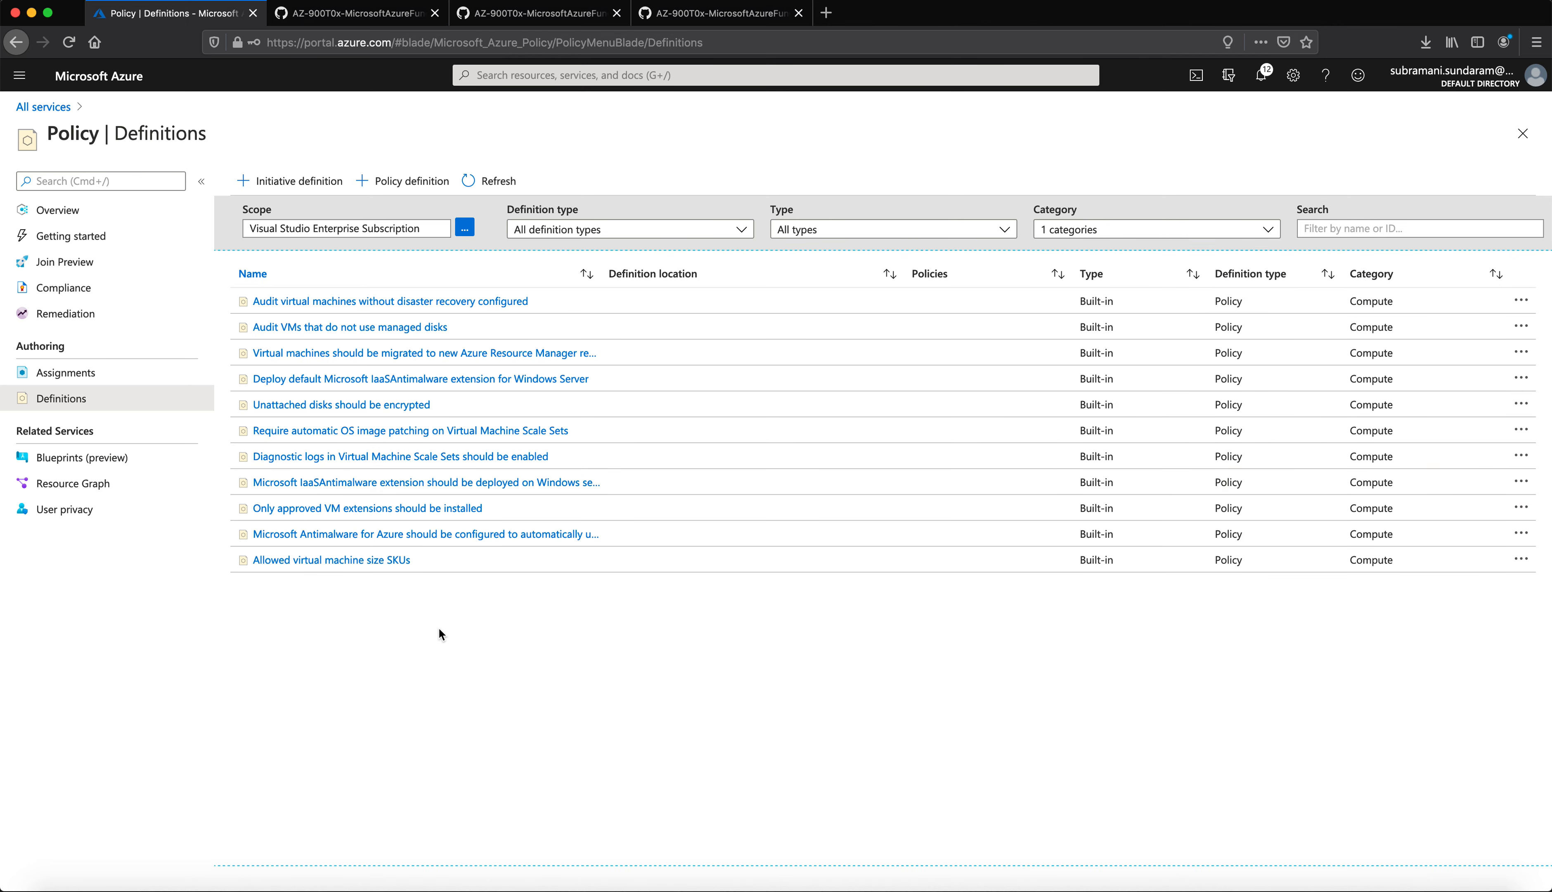
click(356, 562)
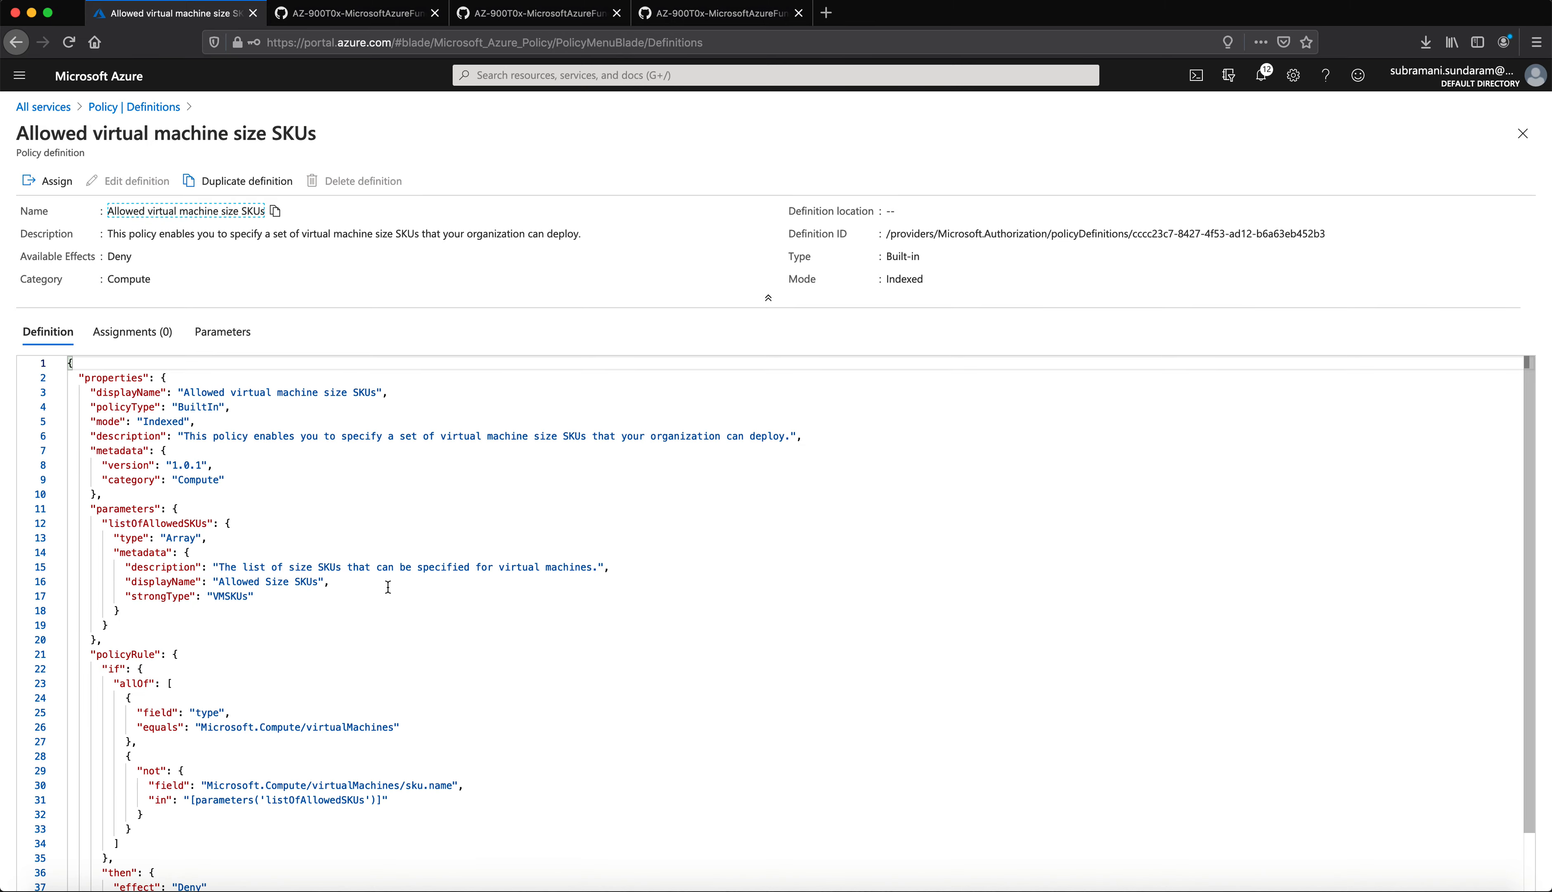
Step: Assign the policy with scope Visual Studio Enterprise Subscription, no resource group, and proceed to Parameters
scroll(388, 587, down, 5)
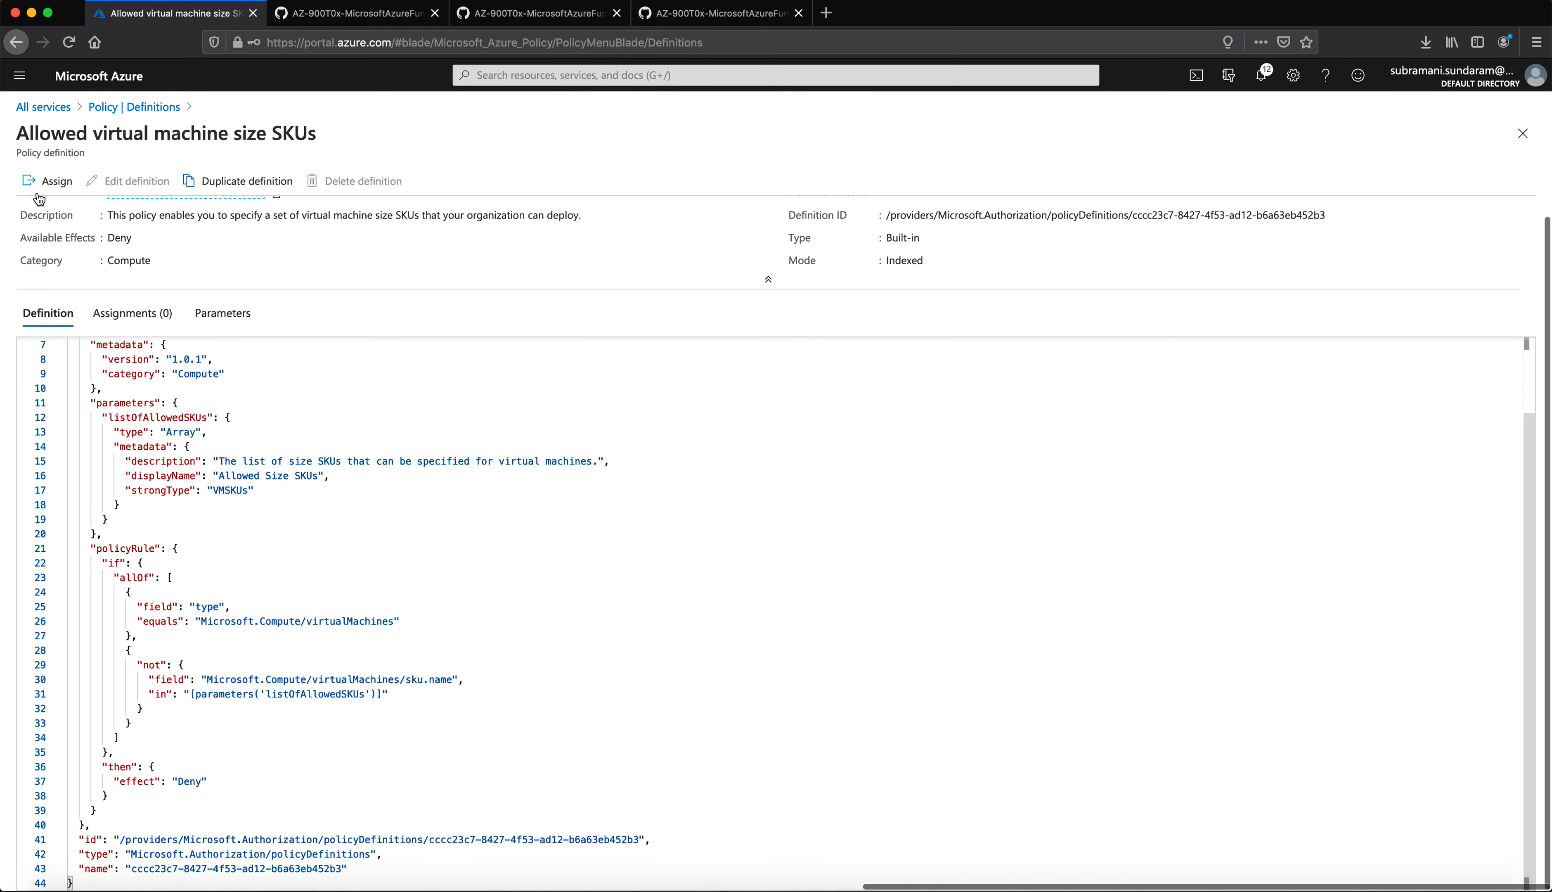
click(59, 185)
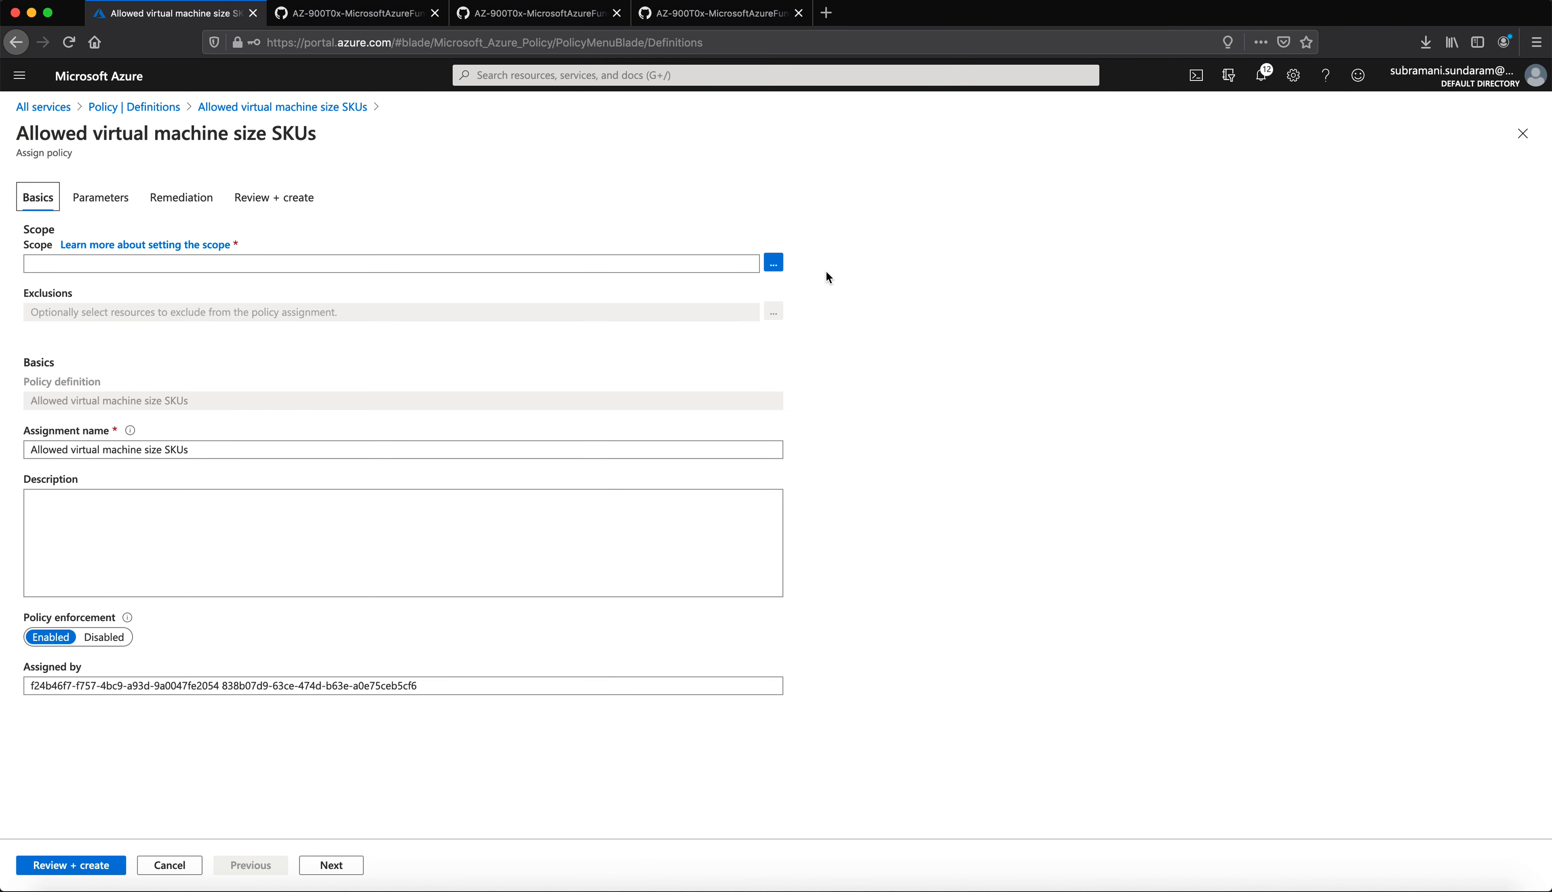
click(775, 264)
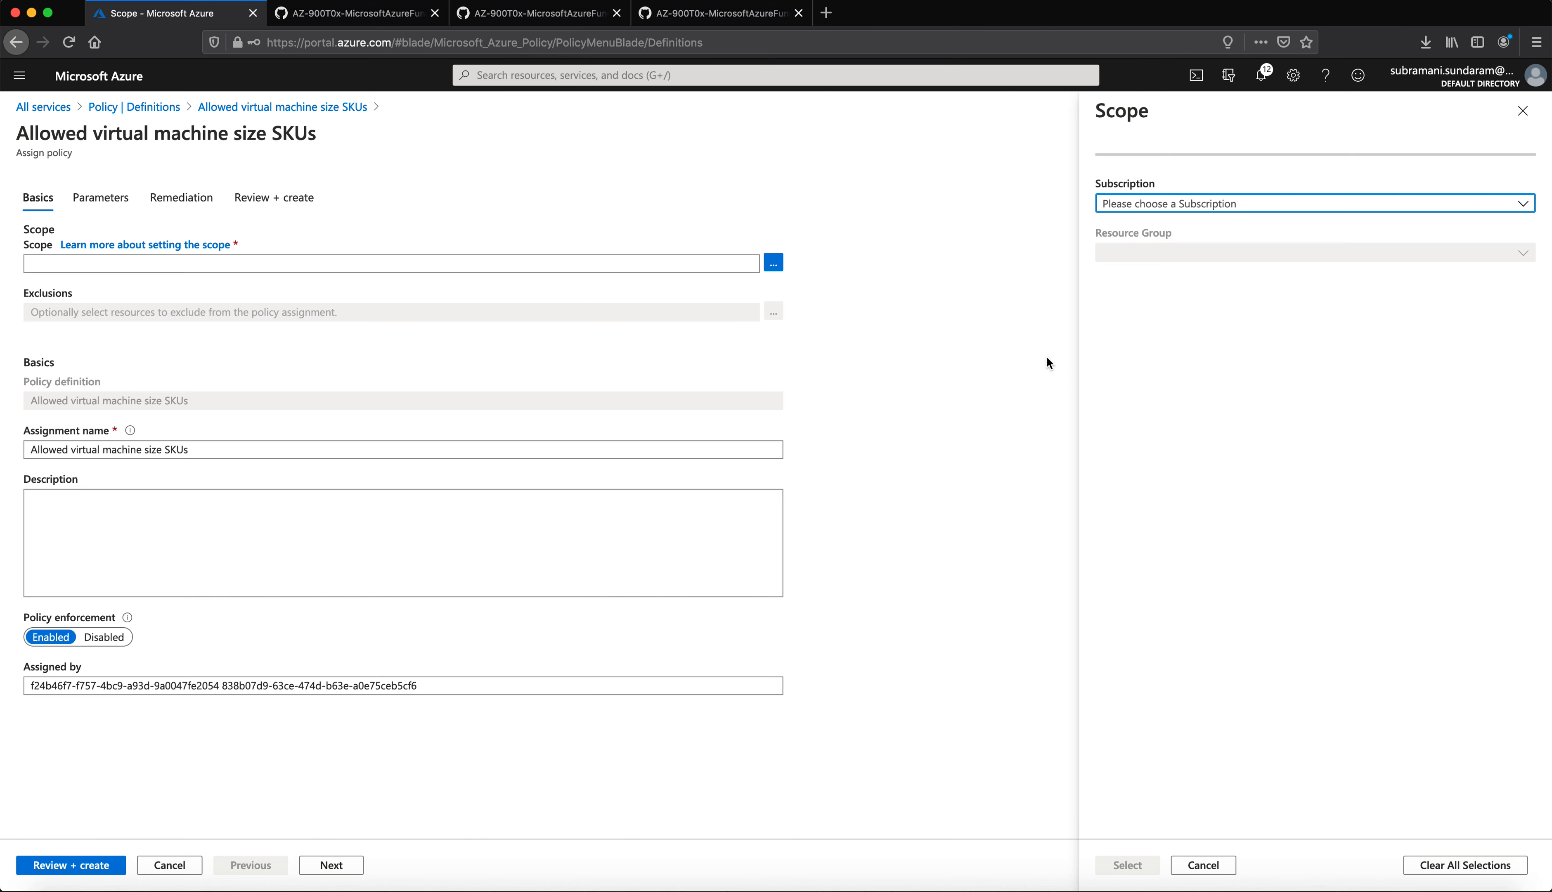
click(1353, 213)
click(1191, 258)
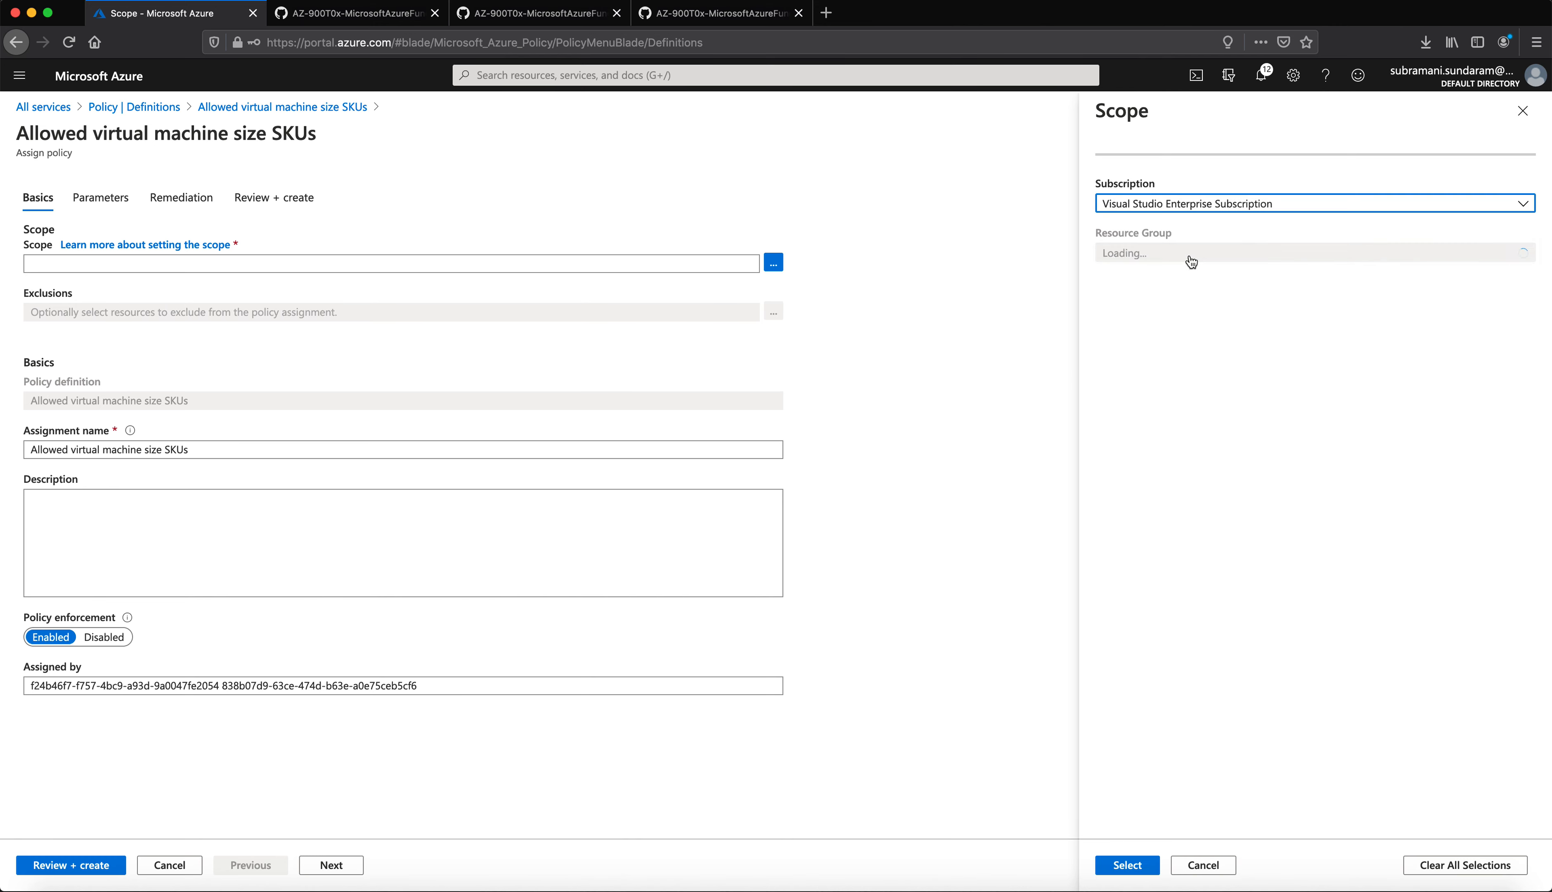
click(1389, 258)
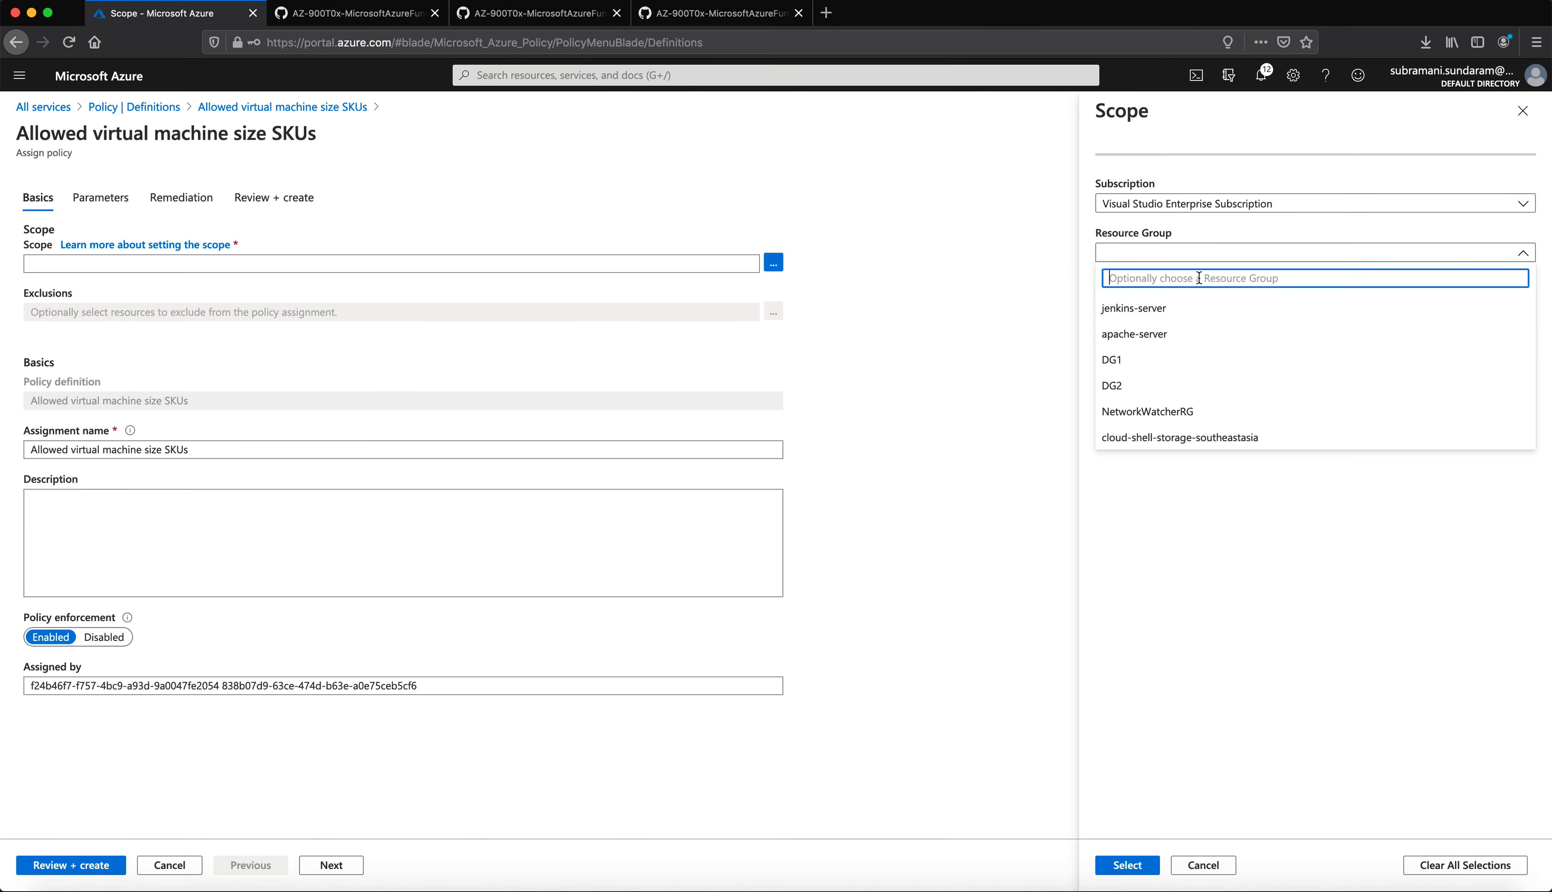
click(1258, 577)
click(1131, 868)
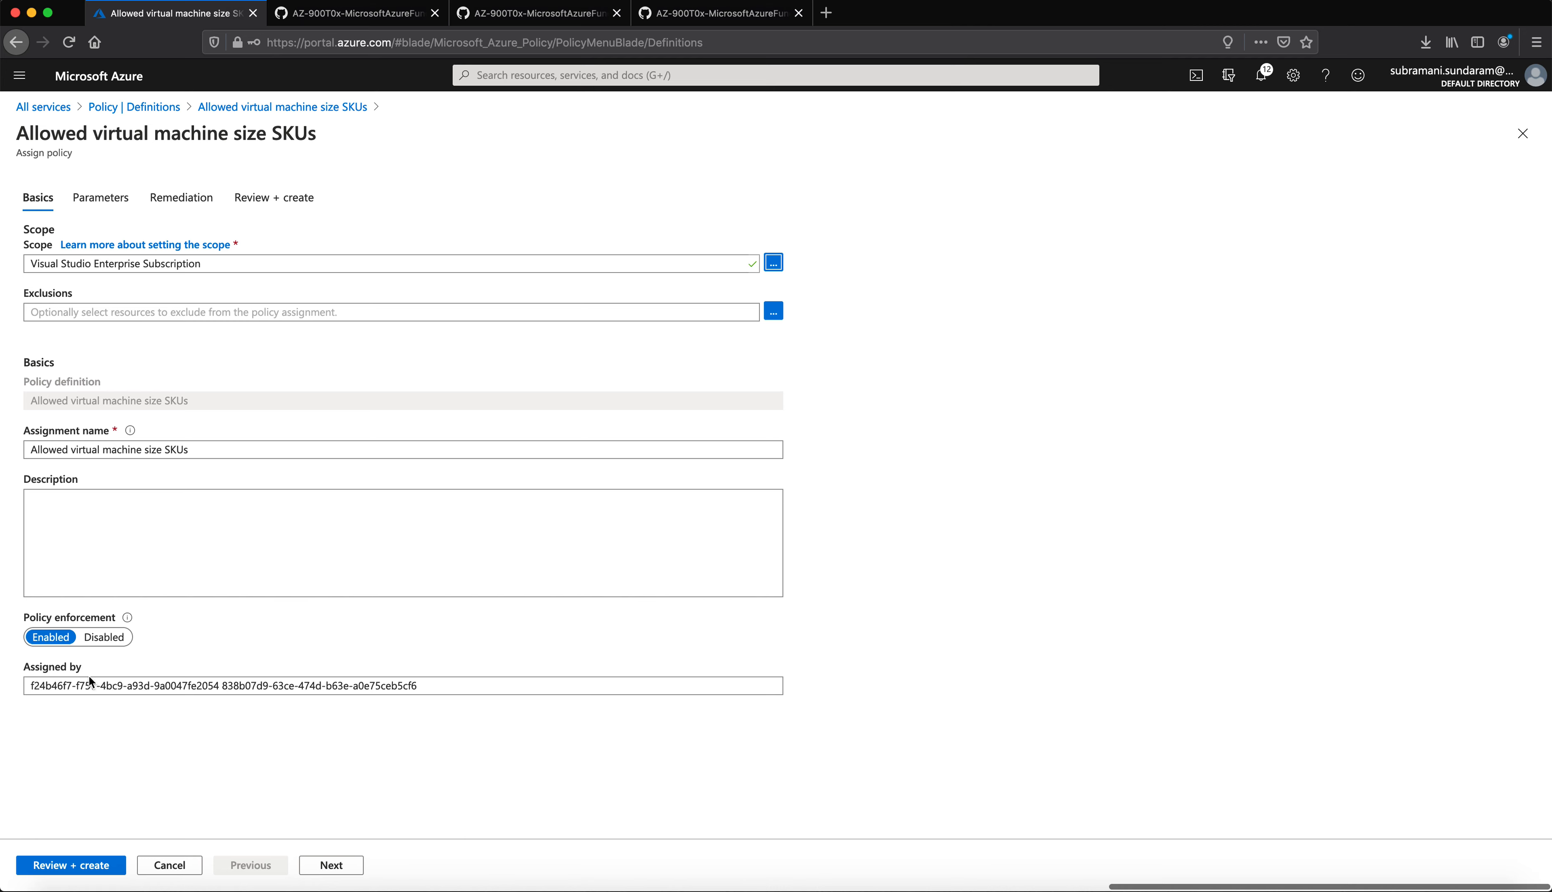
scroll(85, 867, left, 1)
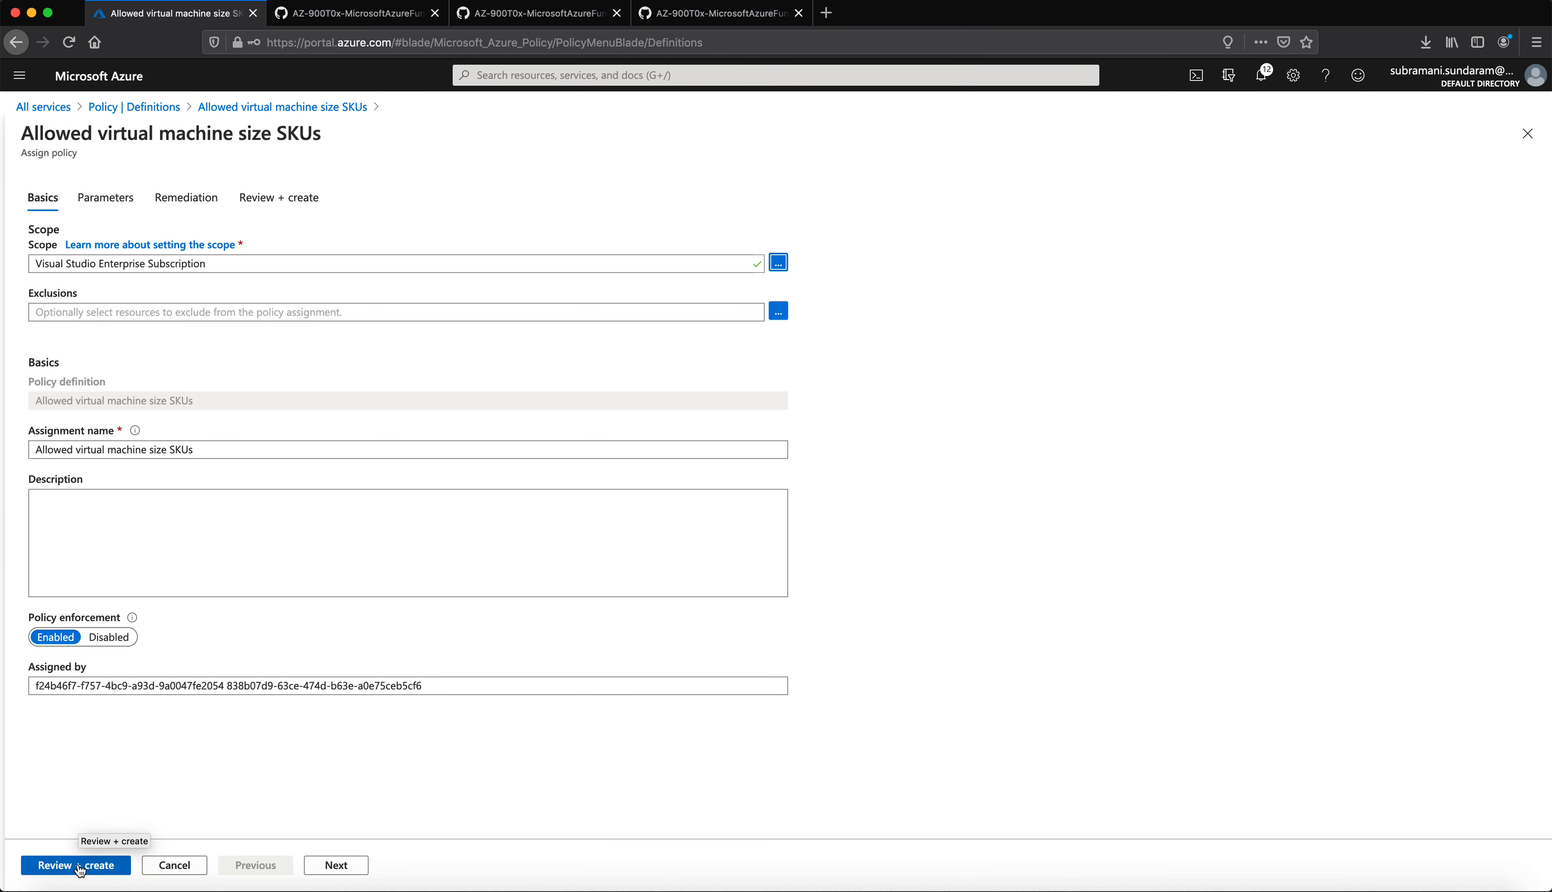
scroll(79, 868, right, 1)
click(331, 865)
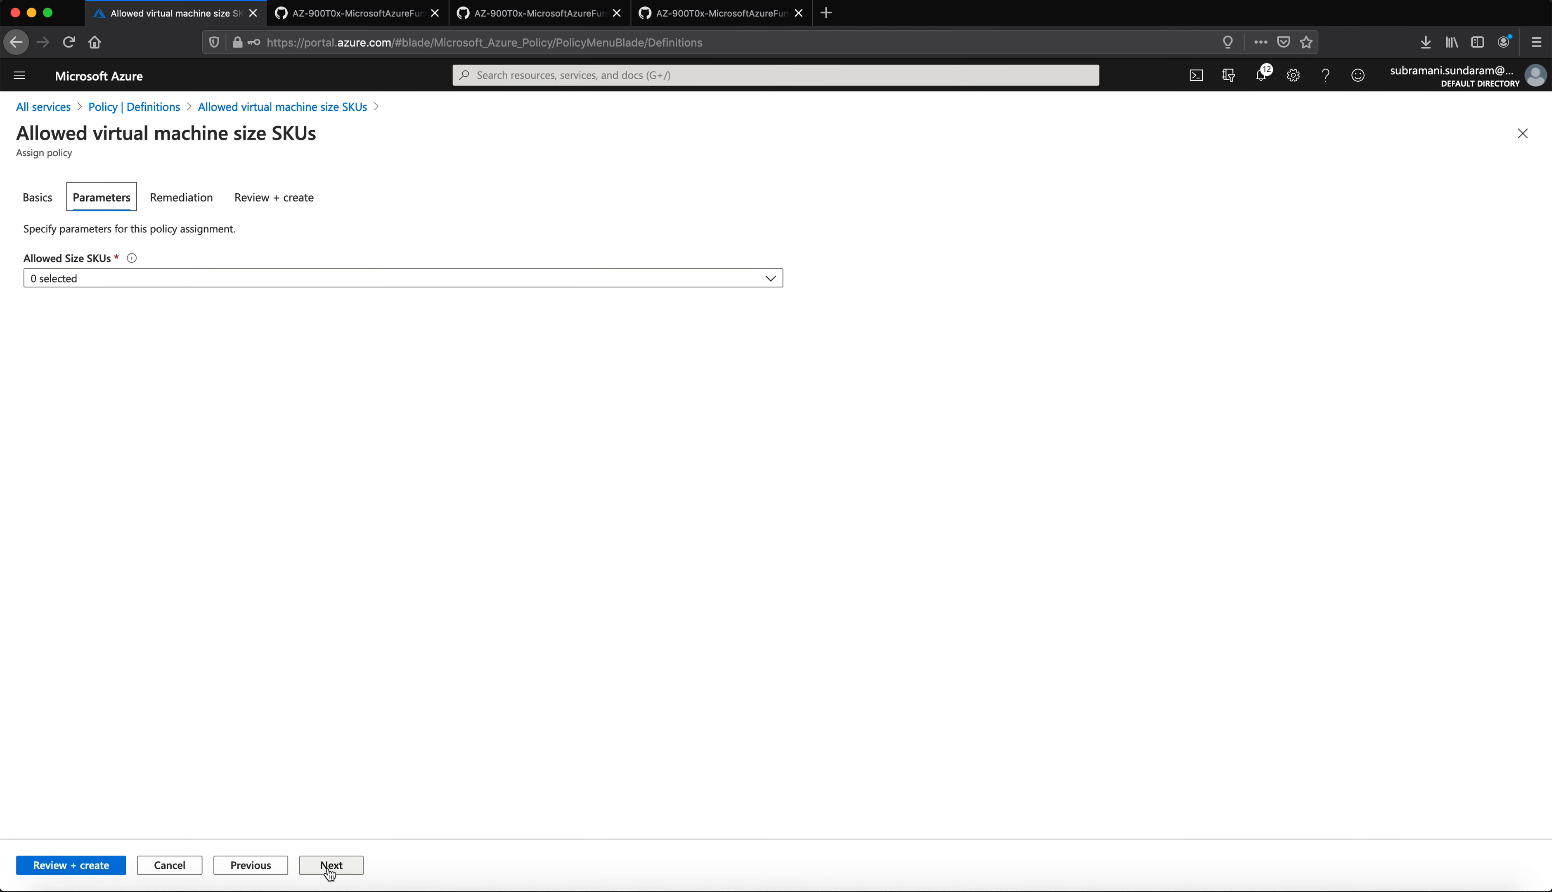
Step: Browse the Allowed Size SKUs list without selecting any, then view the GitHub walkthrough
click(181, 280)
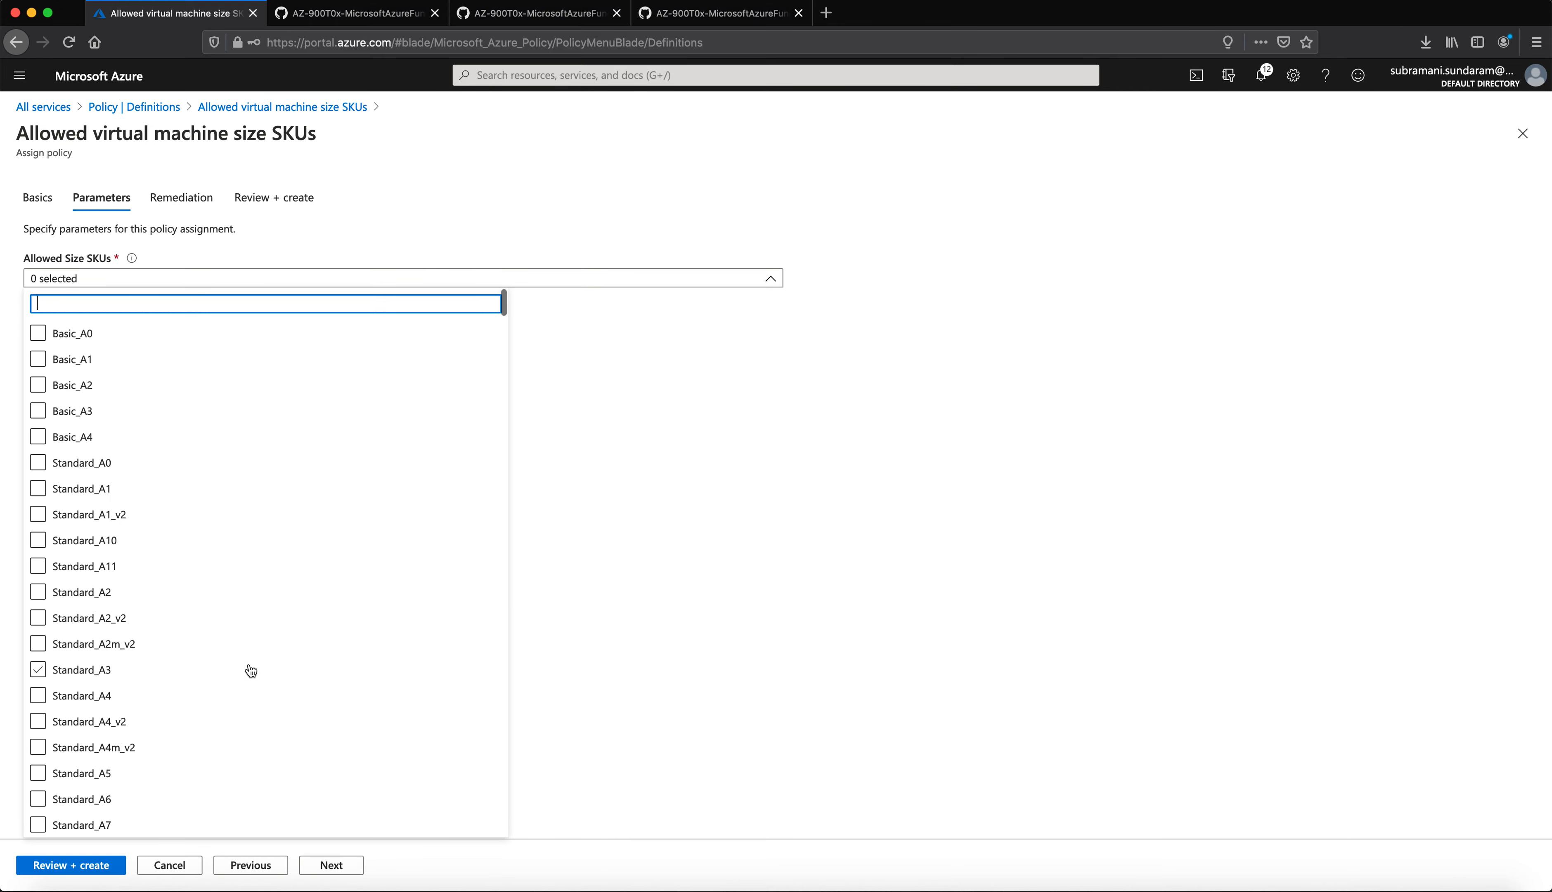
scroll(252, 670, down, 20)
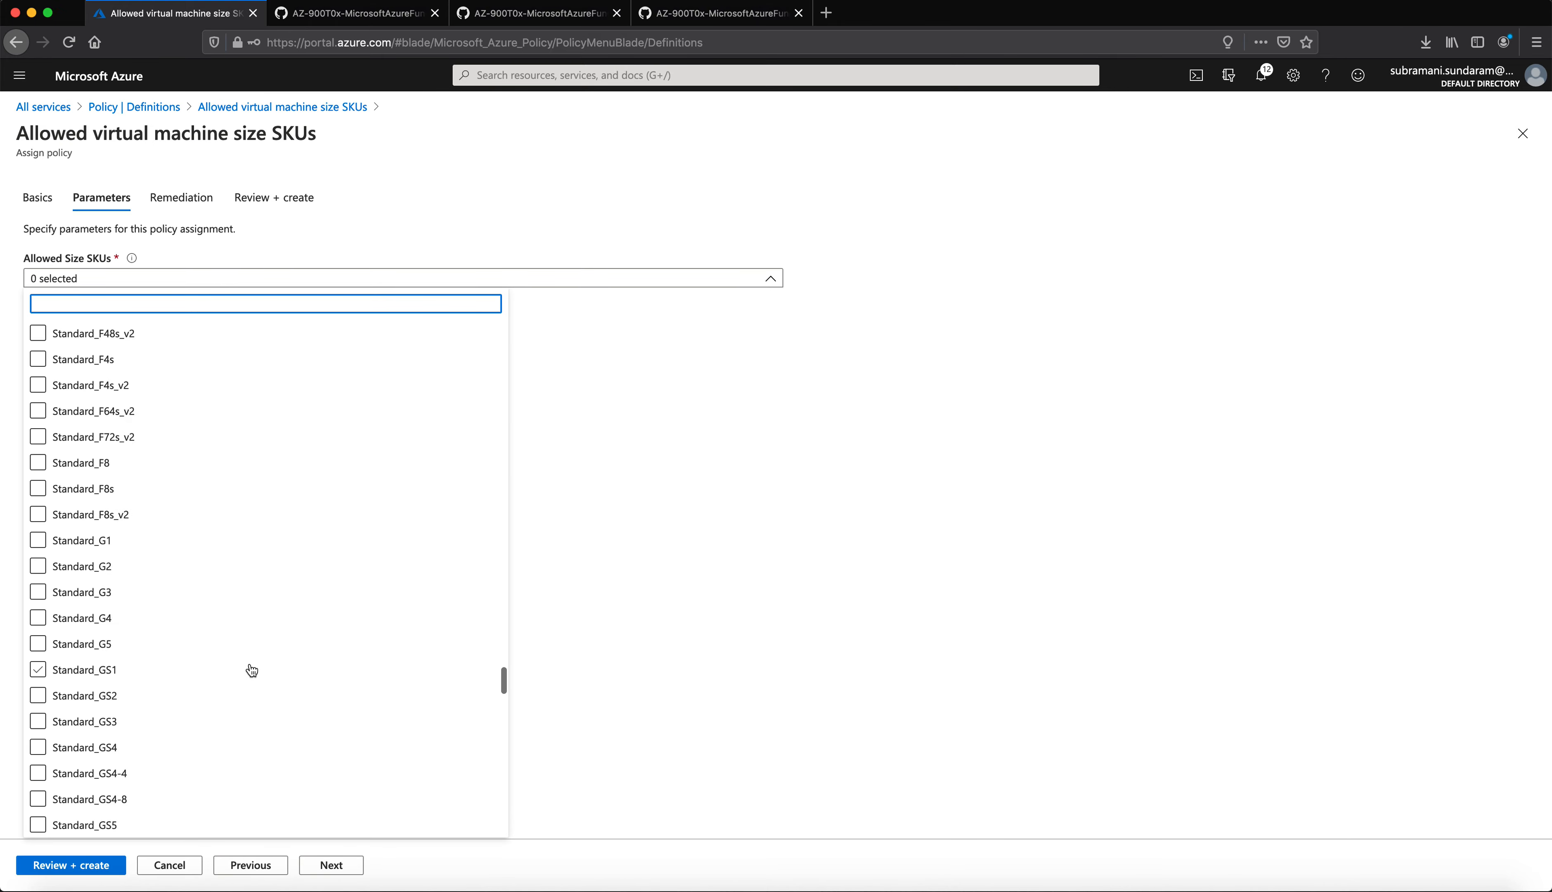
scroll(252, 670, down, 3)
scroll(252, 670, up, 20)
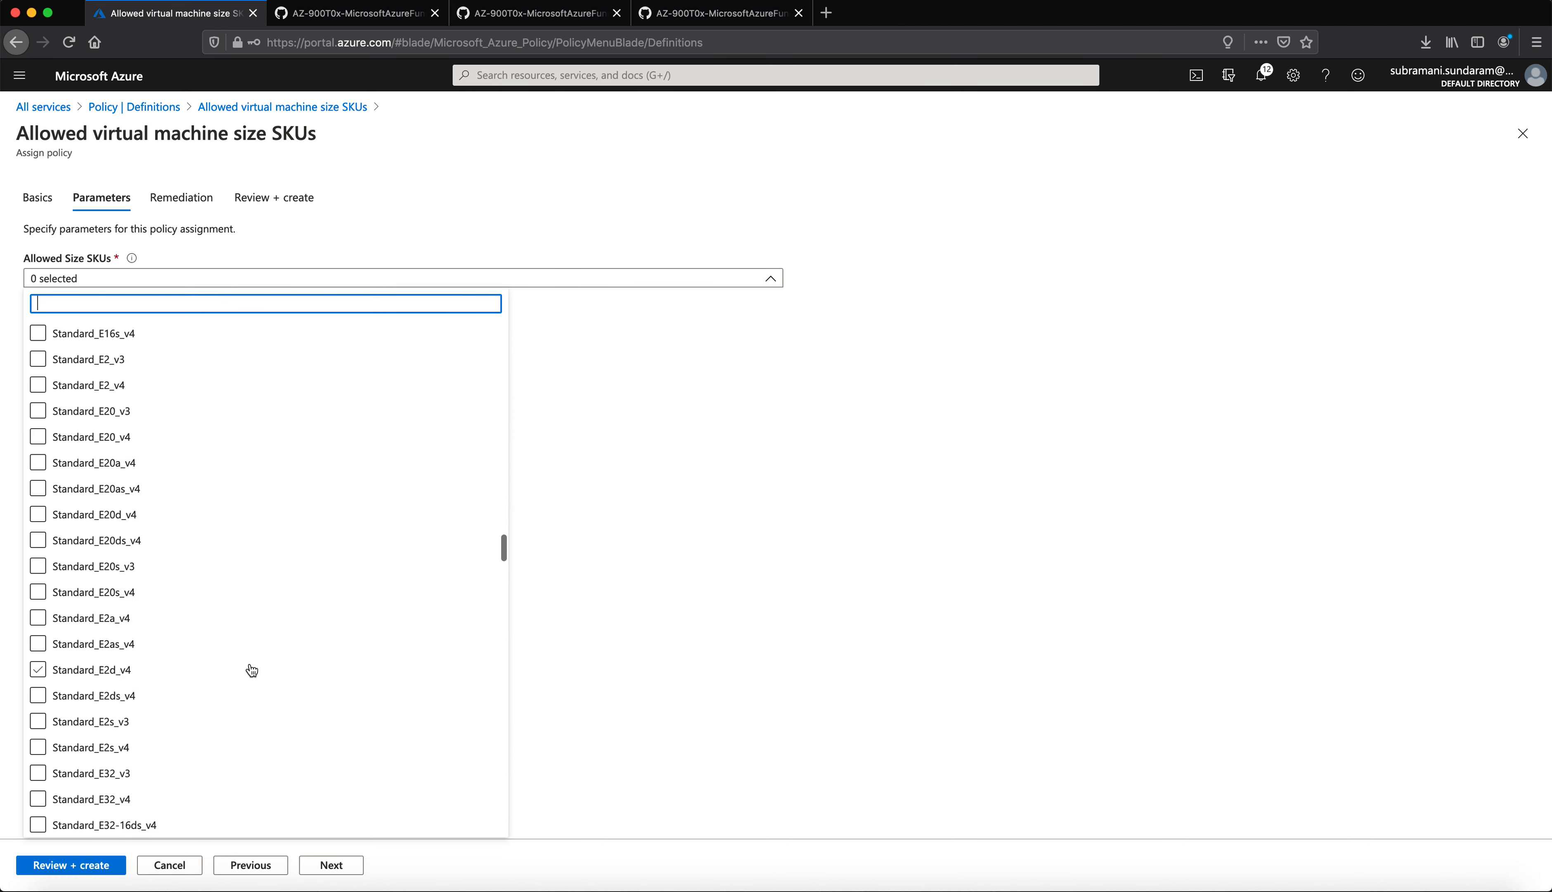
scroll(252, 671, up, 8)
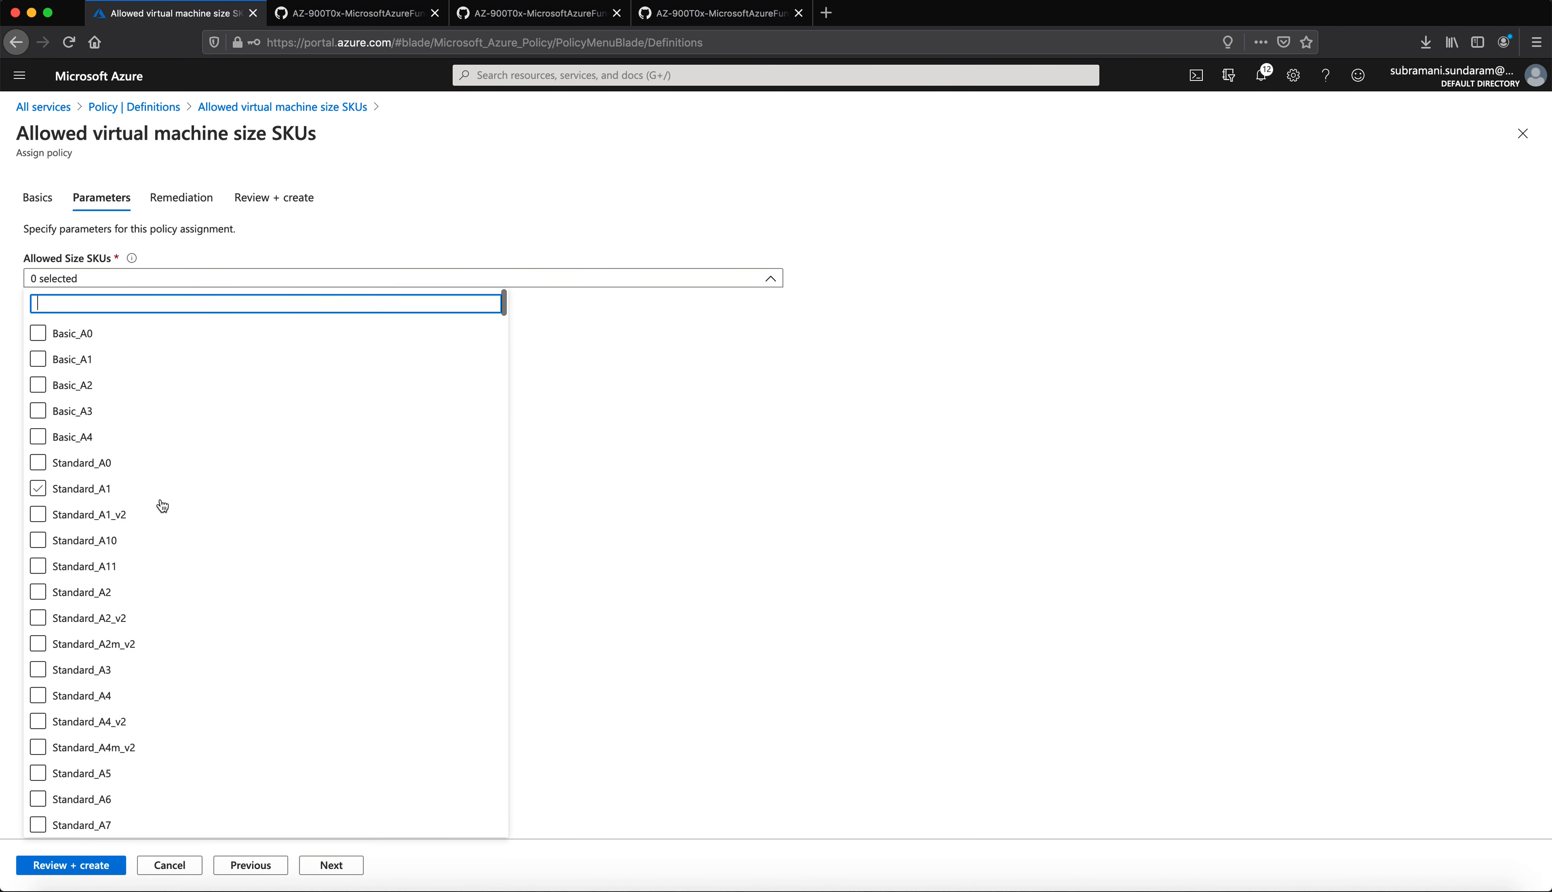
scroll(185, 688, down, 10)
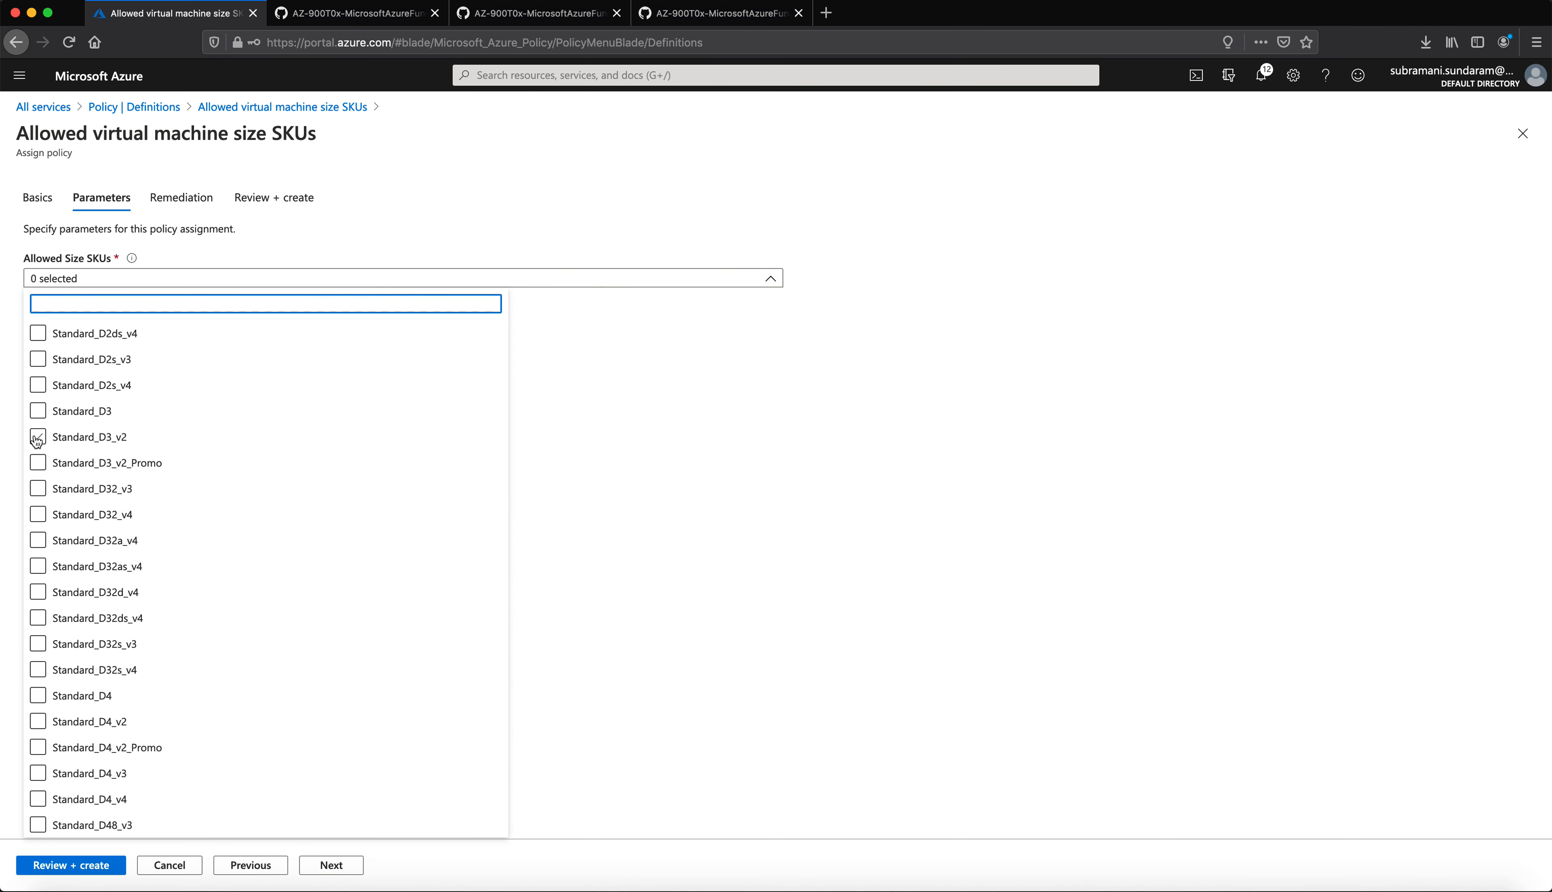
scroll(37, 439, up, 10)
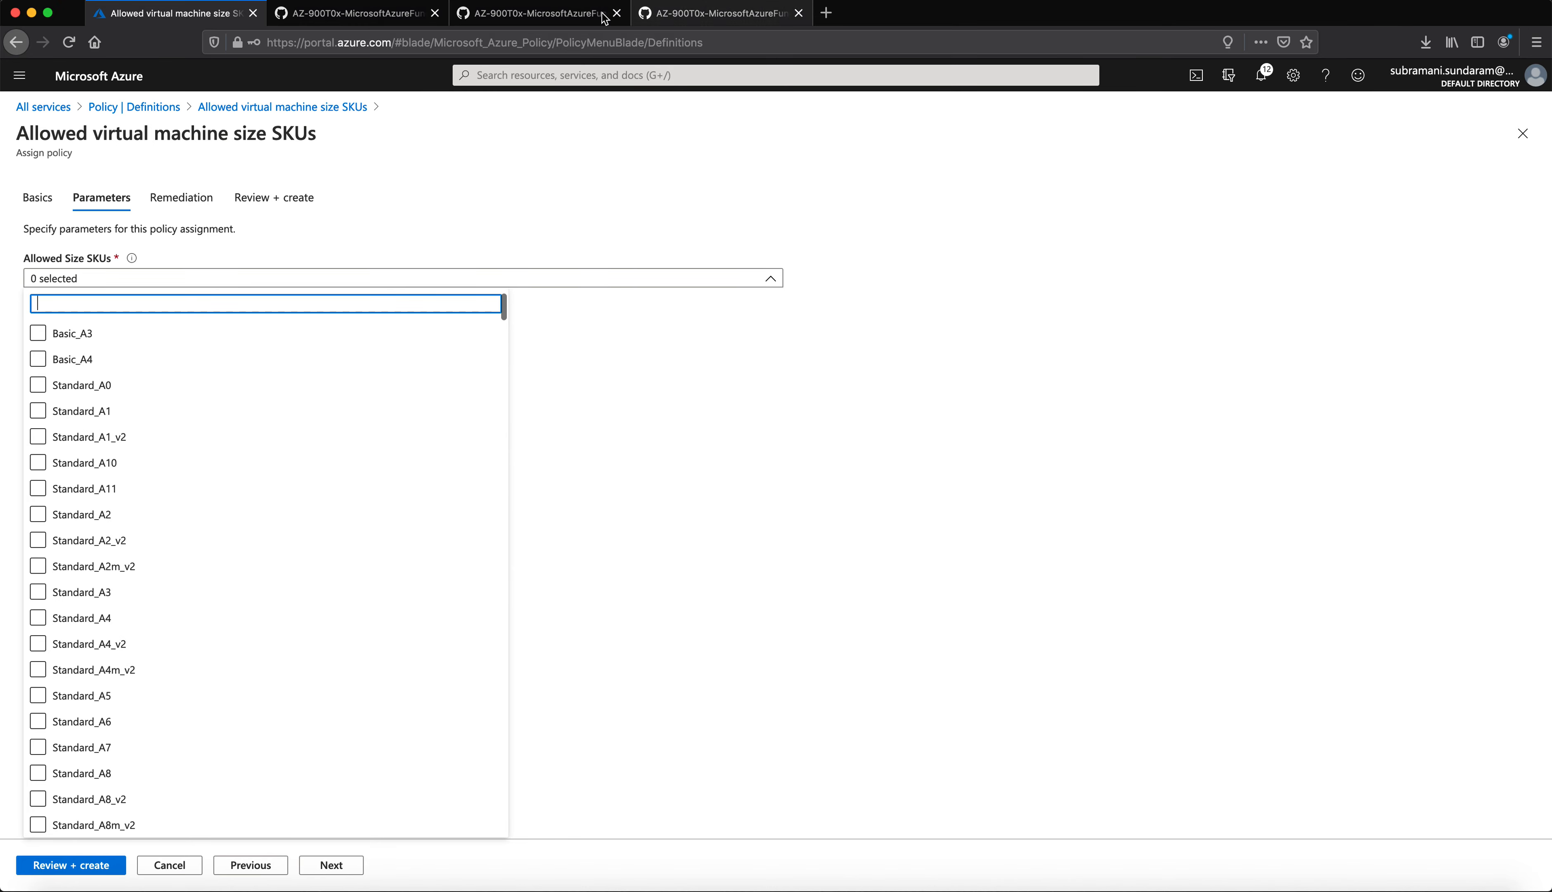
click(528, 15)
scroll(653, 678, down, 1)
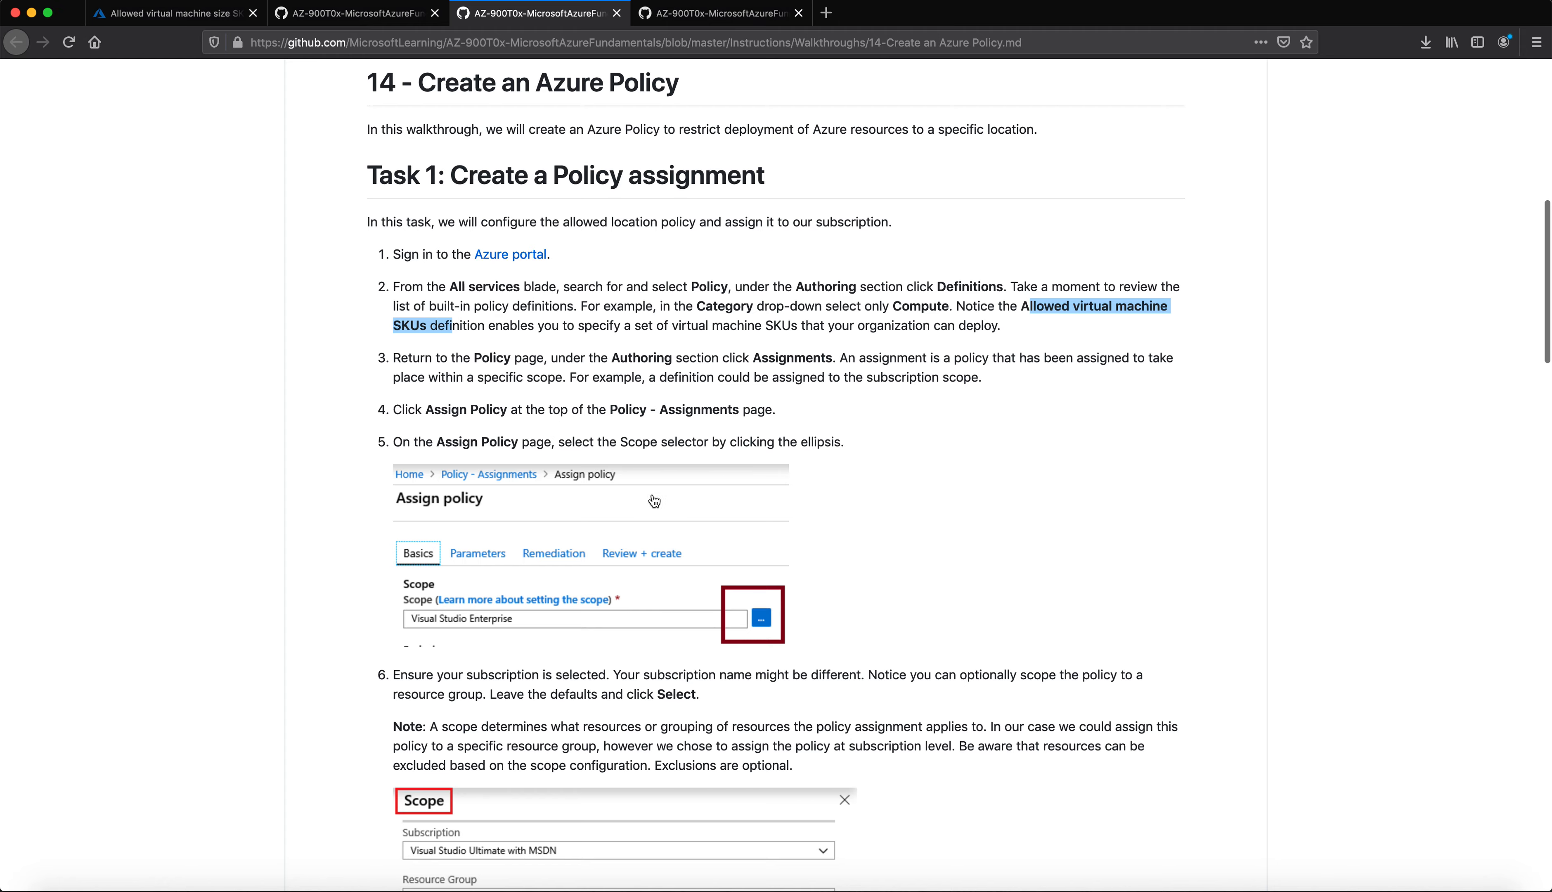
Step: Read walkthrough steps 6–9 on scope, policy definition and parameters, then return to the portal
scroll(682, 492, down, 10)
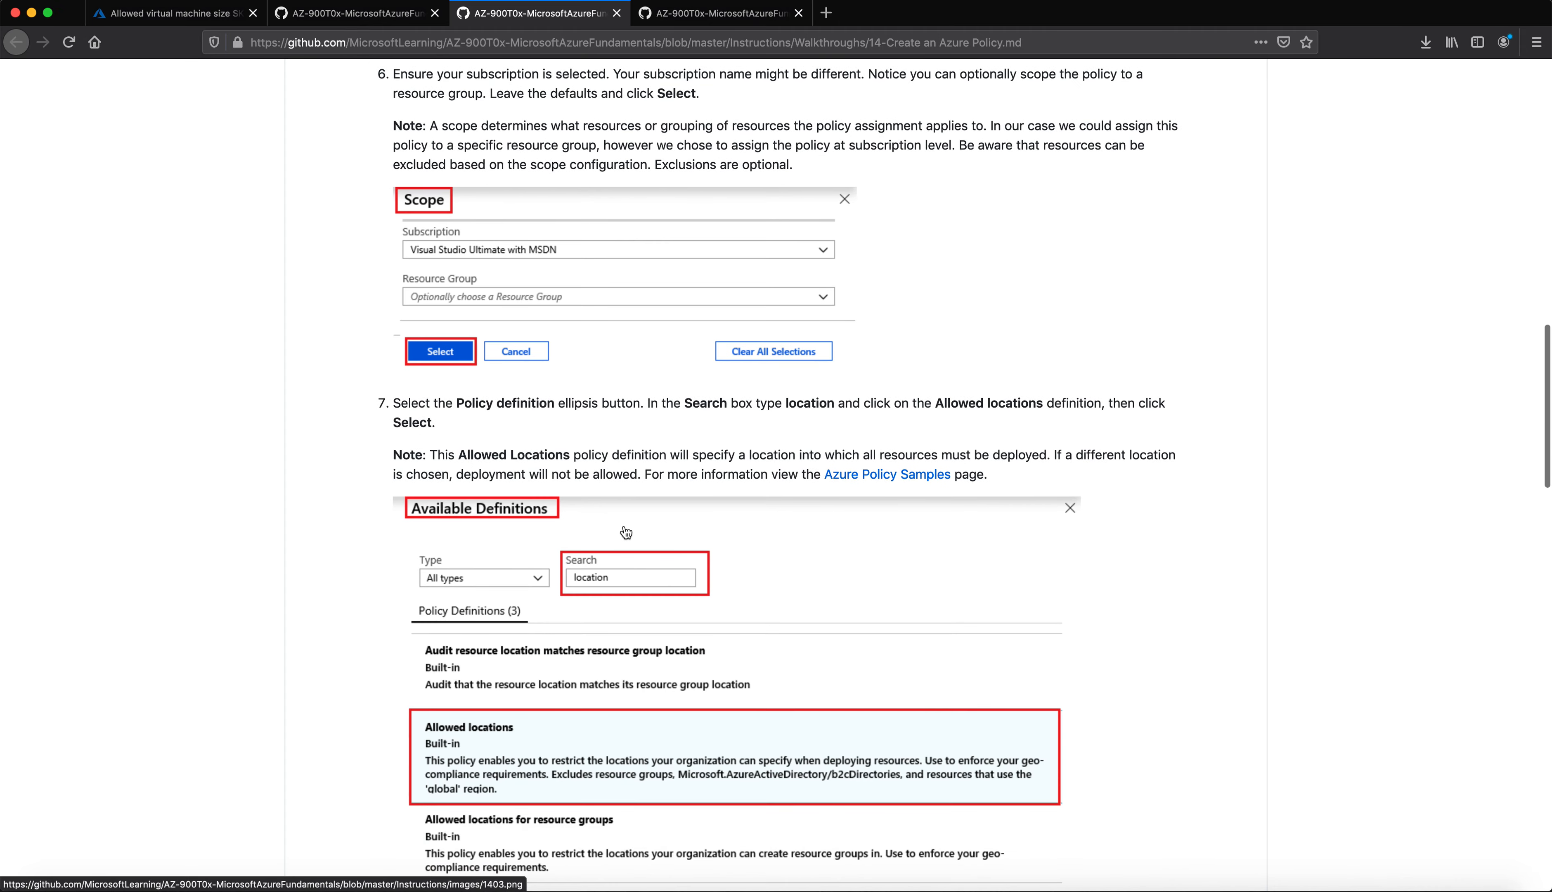
scroll(625, 532, down, 3)
scroll(621, 531, up, 3)
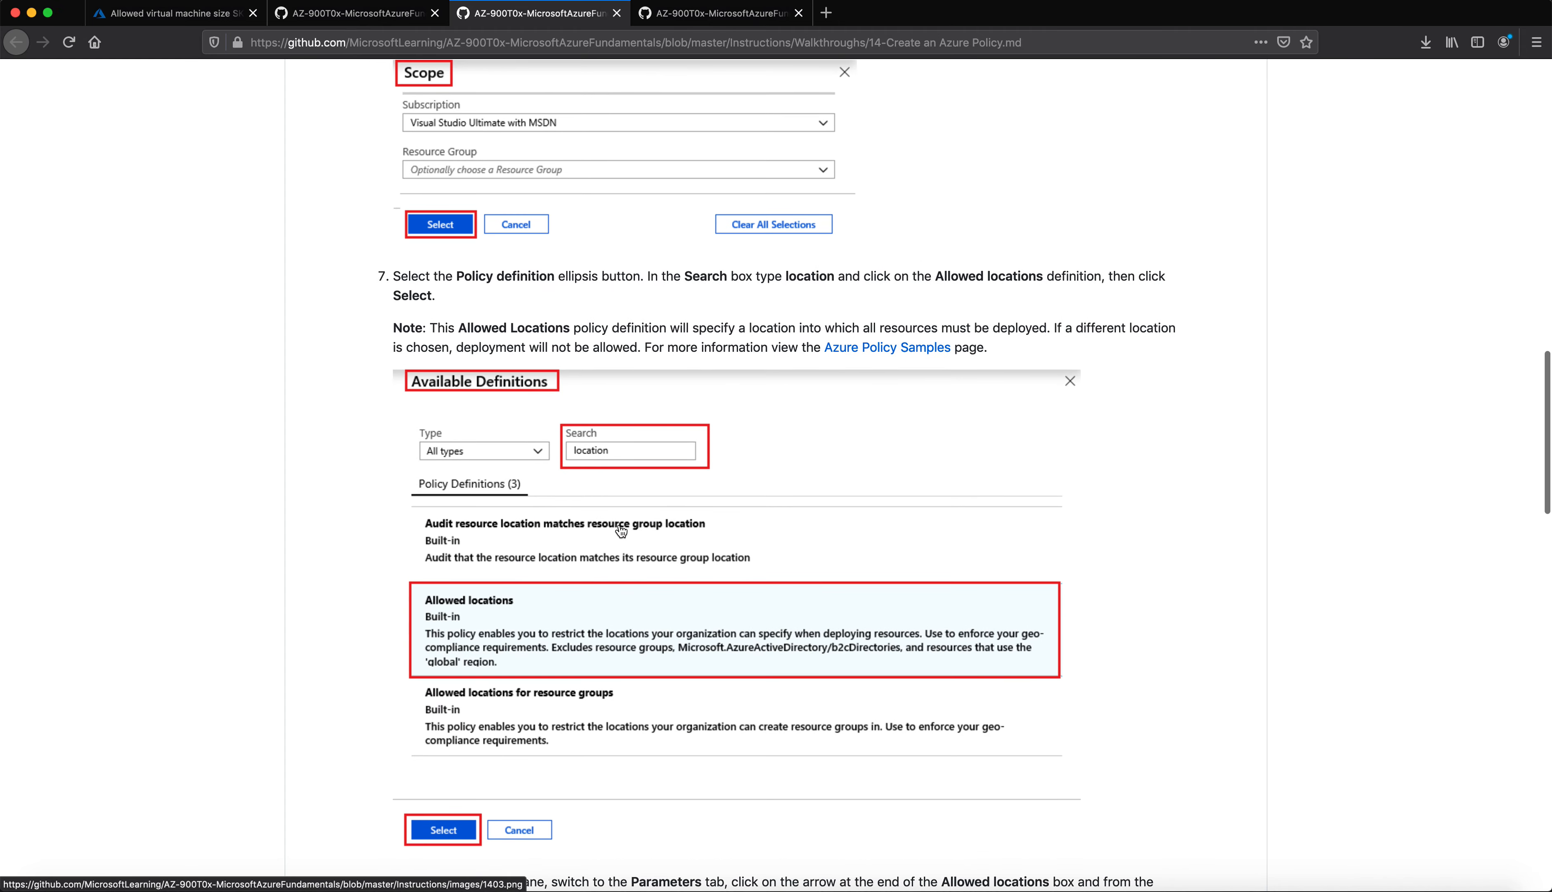
scroll(621, 531, up, 2)
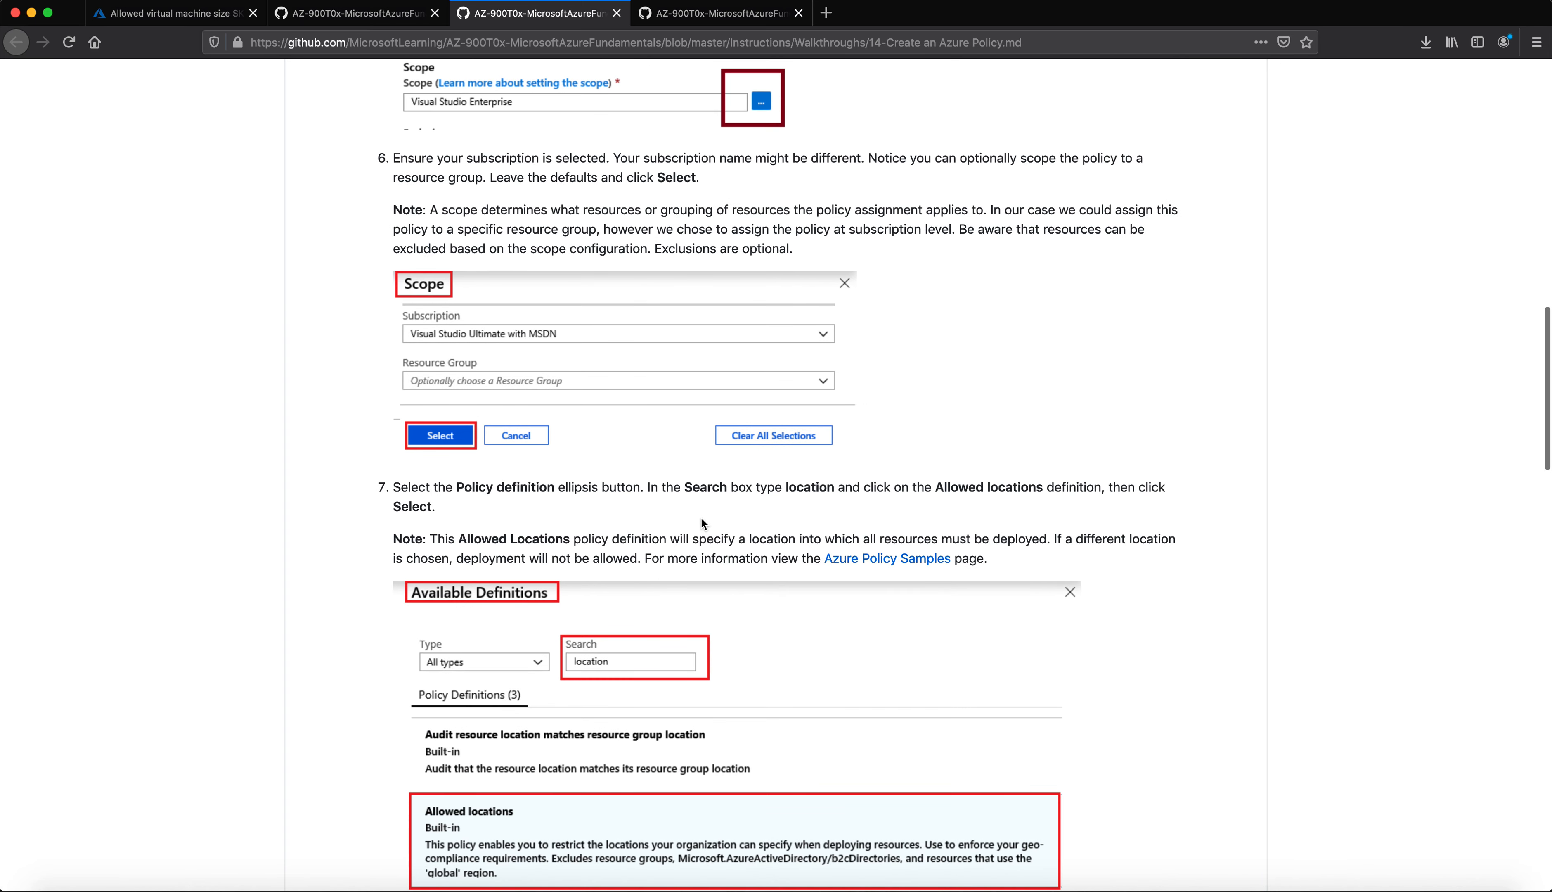
scroll(690, 523, down, 2)
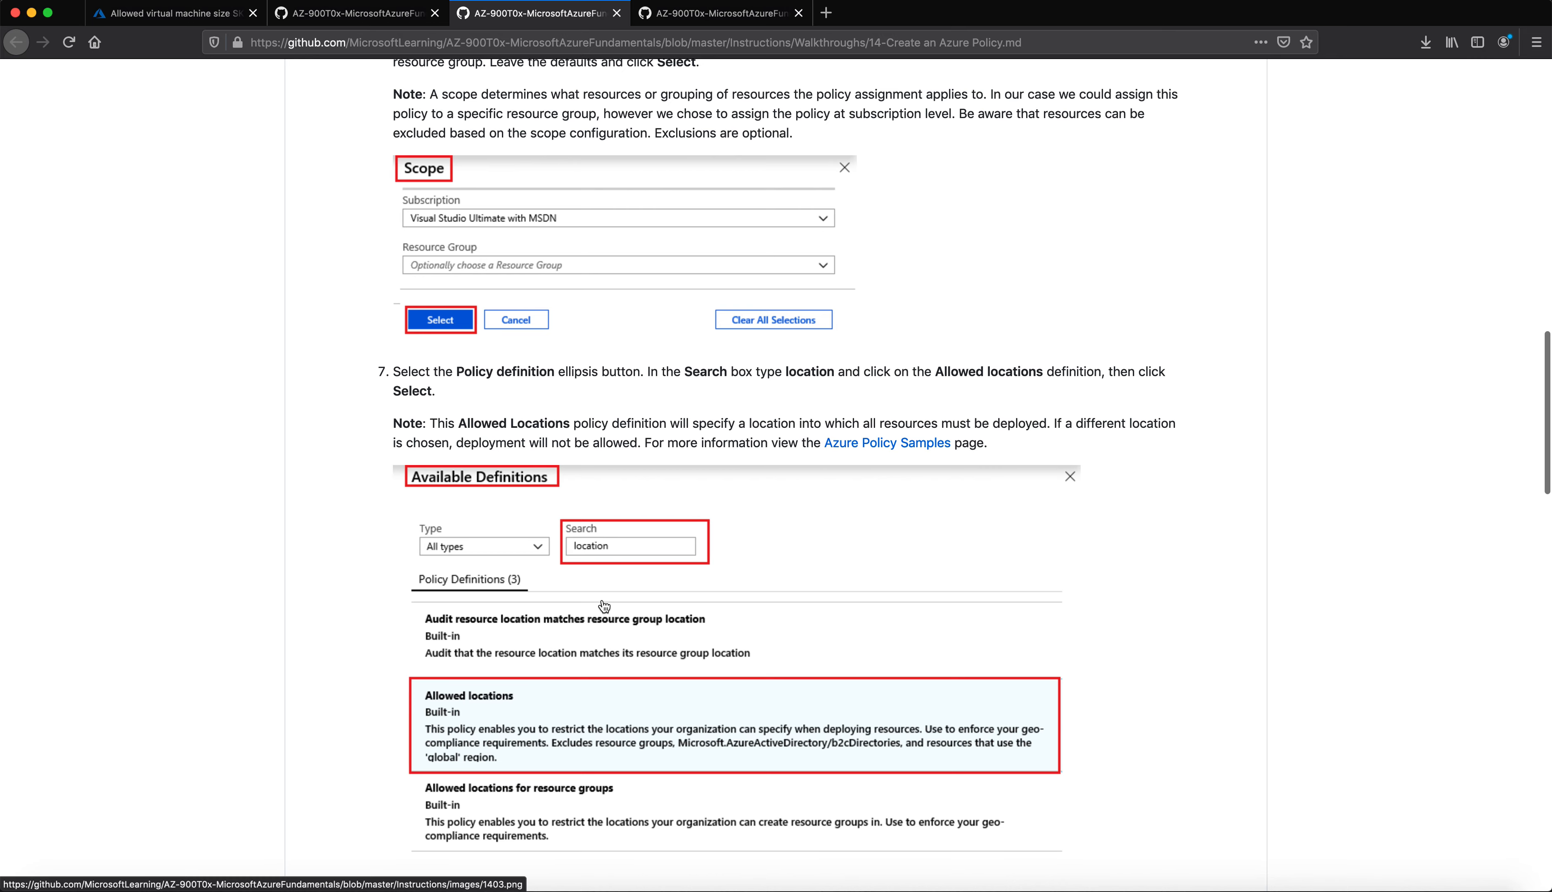
scroll(603, 606, down, 5)
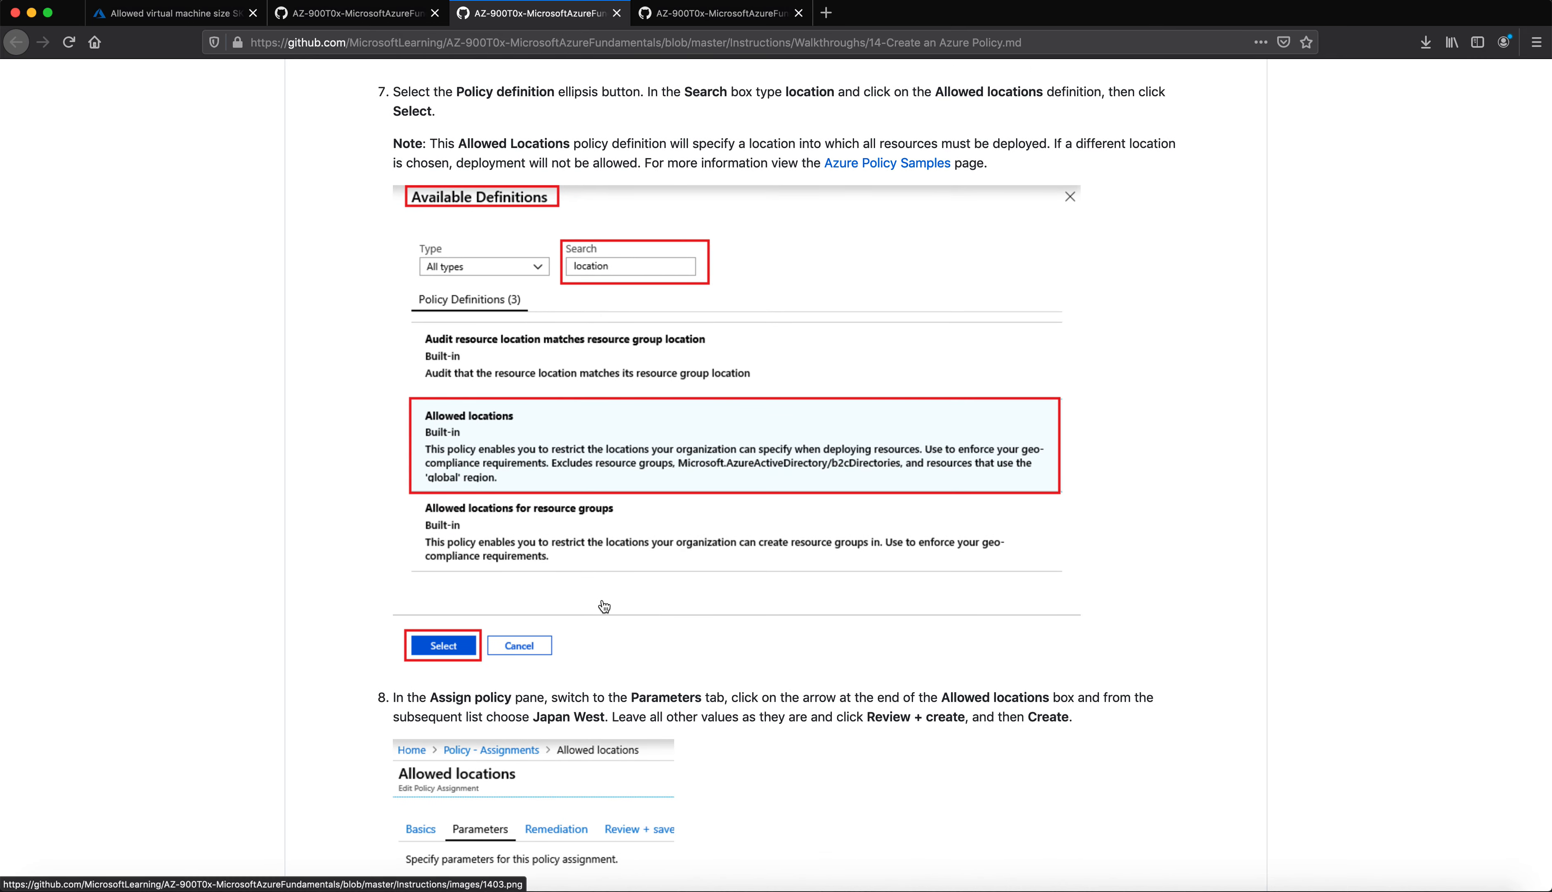
scroll(604, 606, down, 6)
scroll(603, 599, up, 12)
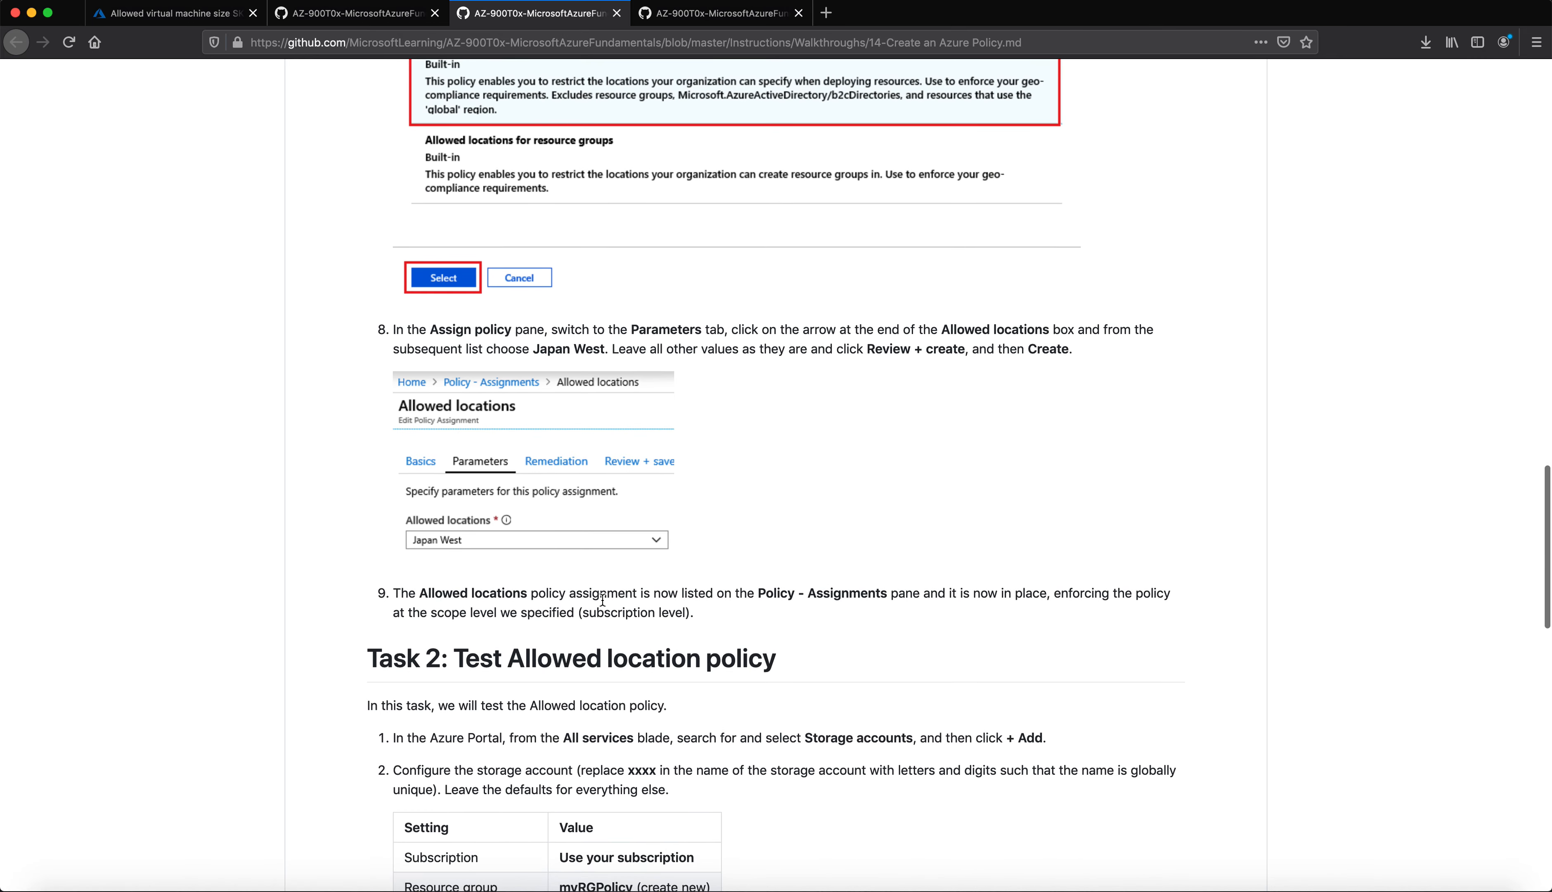
scroll(601, 604, up, 1)
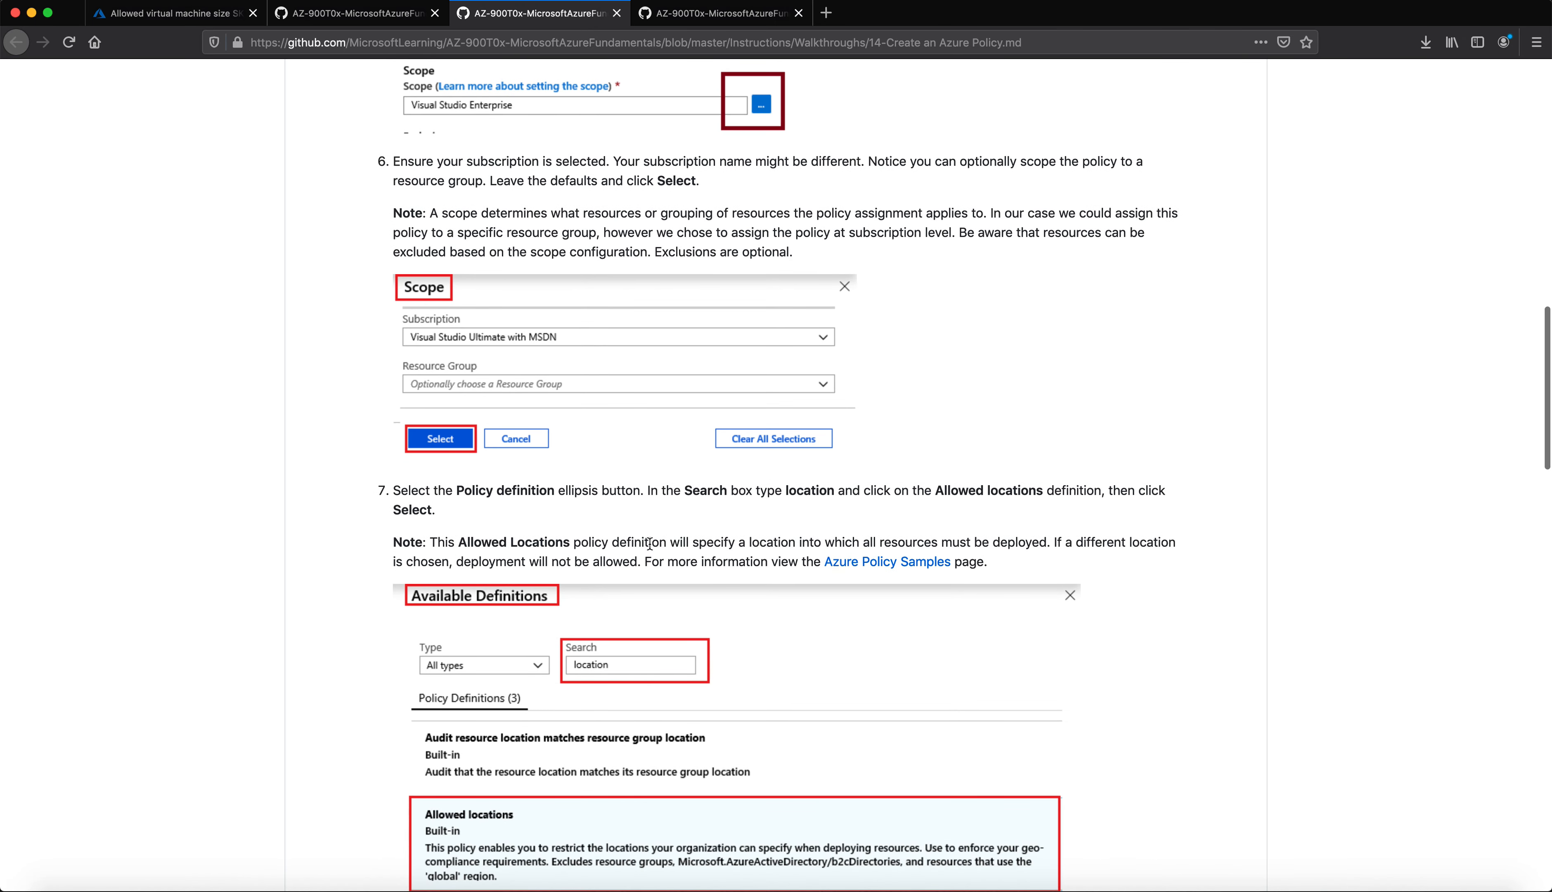
scroll(746, 514, up, 4)
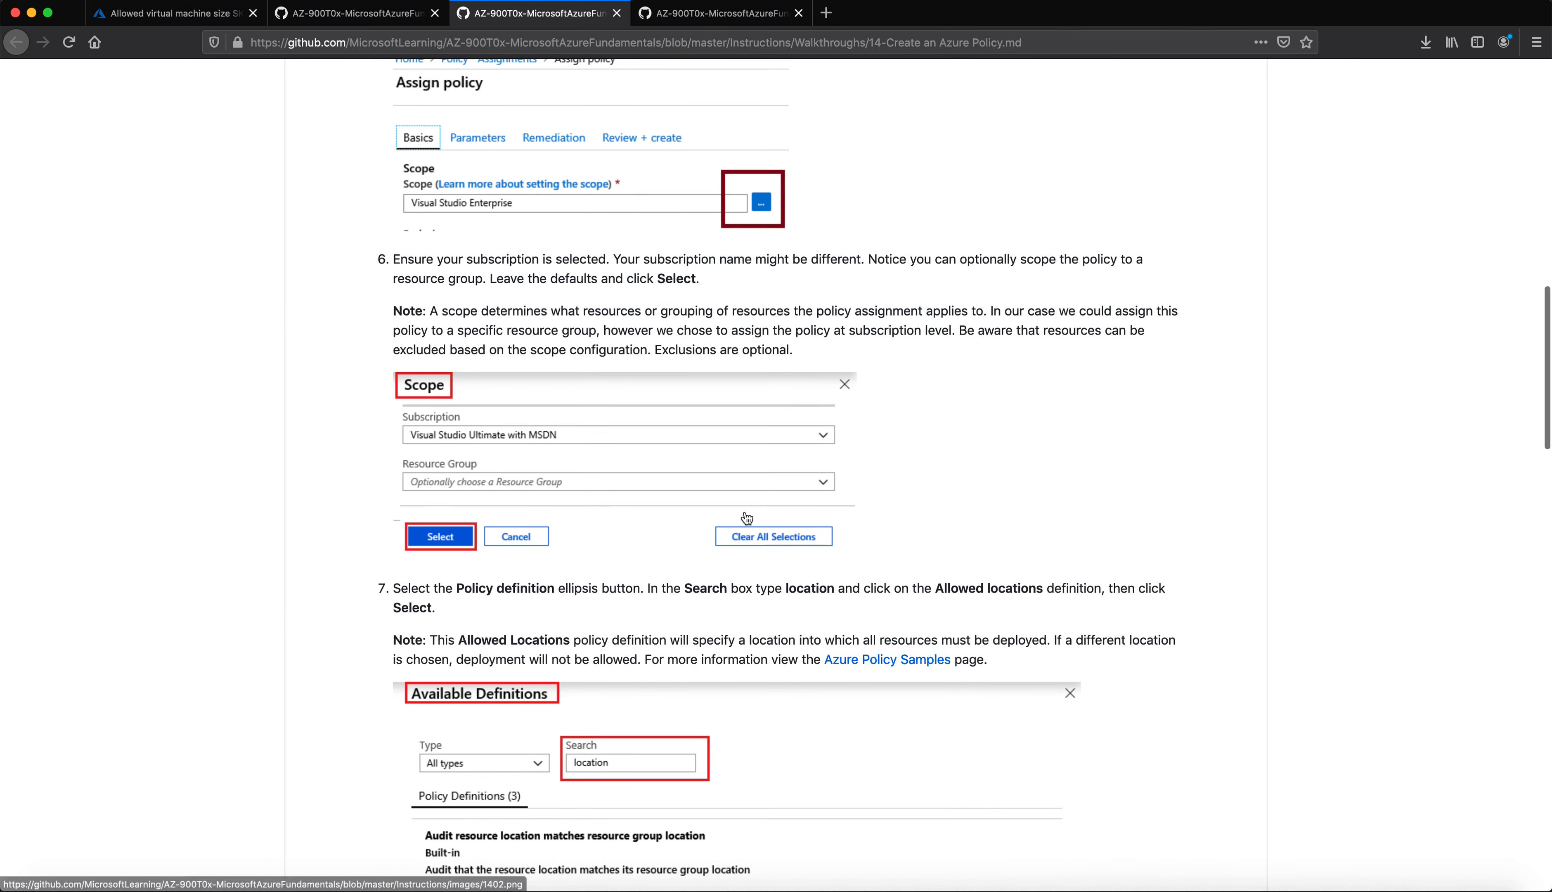
click(166, 13)
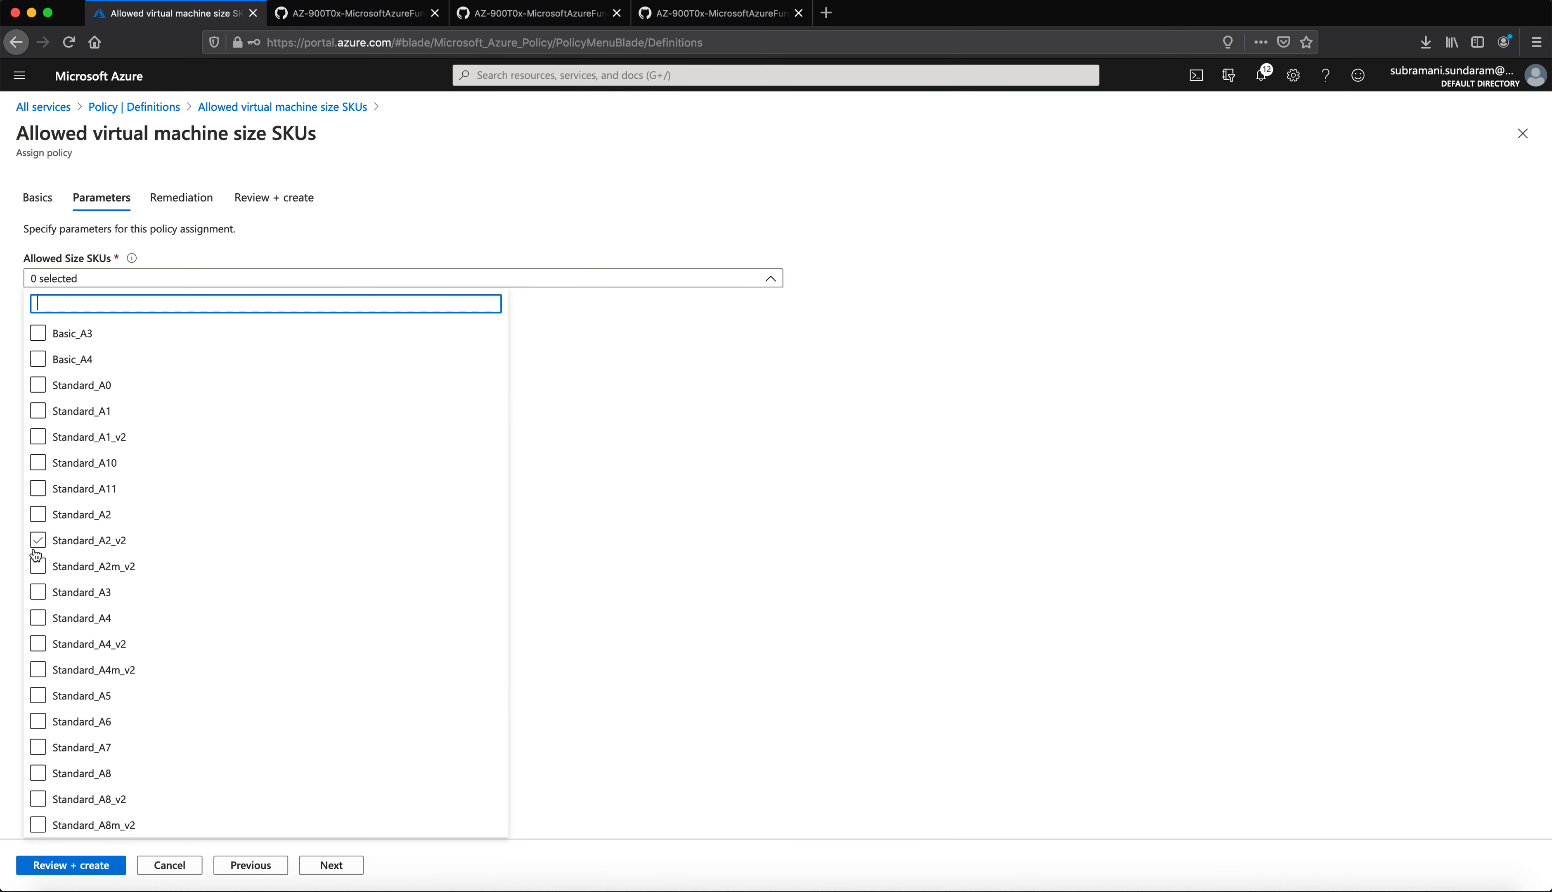
Step: Scroll through the Allowed Size SKUs list, leaving the size unset
scroll(59, 565, up, 2)
scroll(60, 565, down, 15)
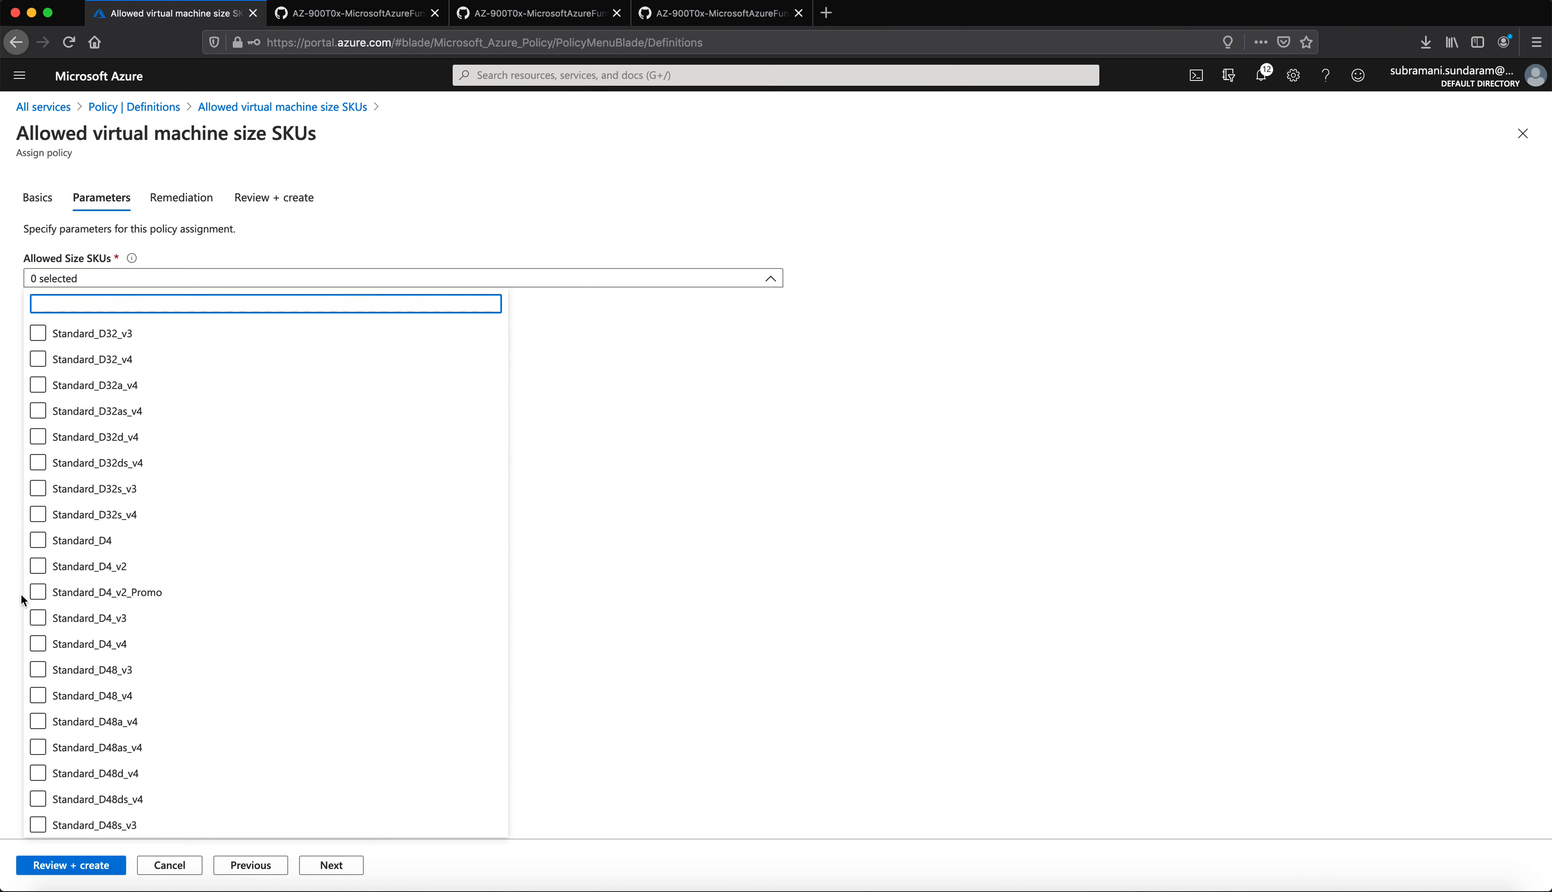
scroll(49, 599, down, 20)
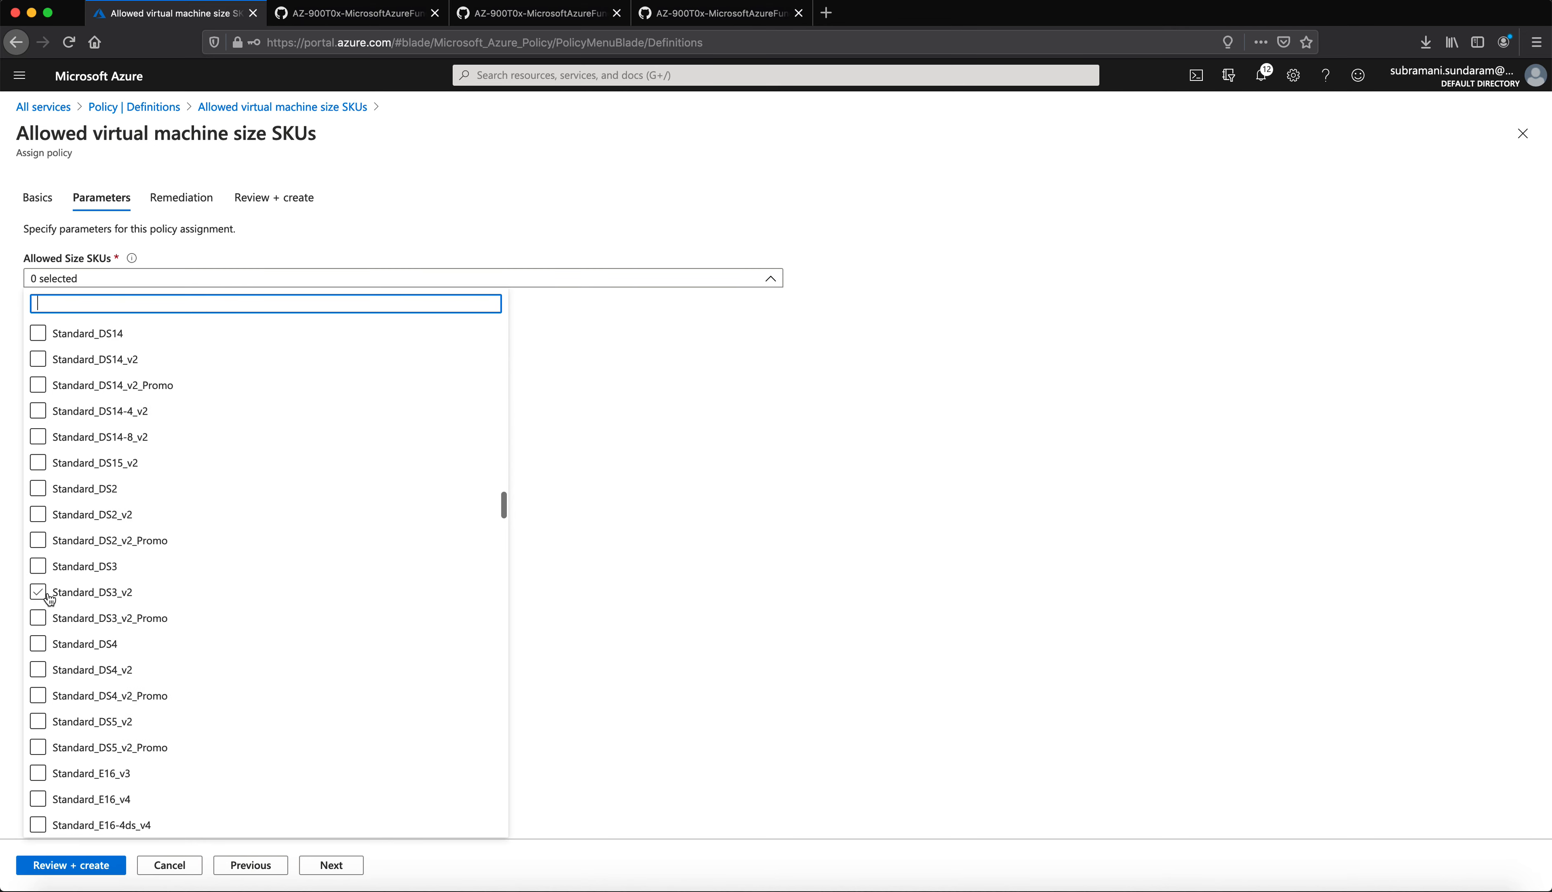
scroll(49, 599, down, 20)
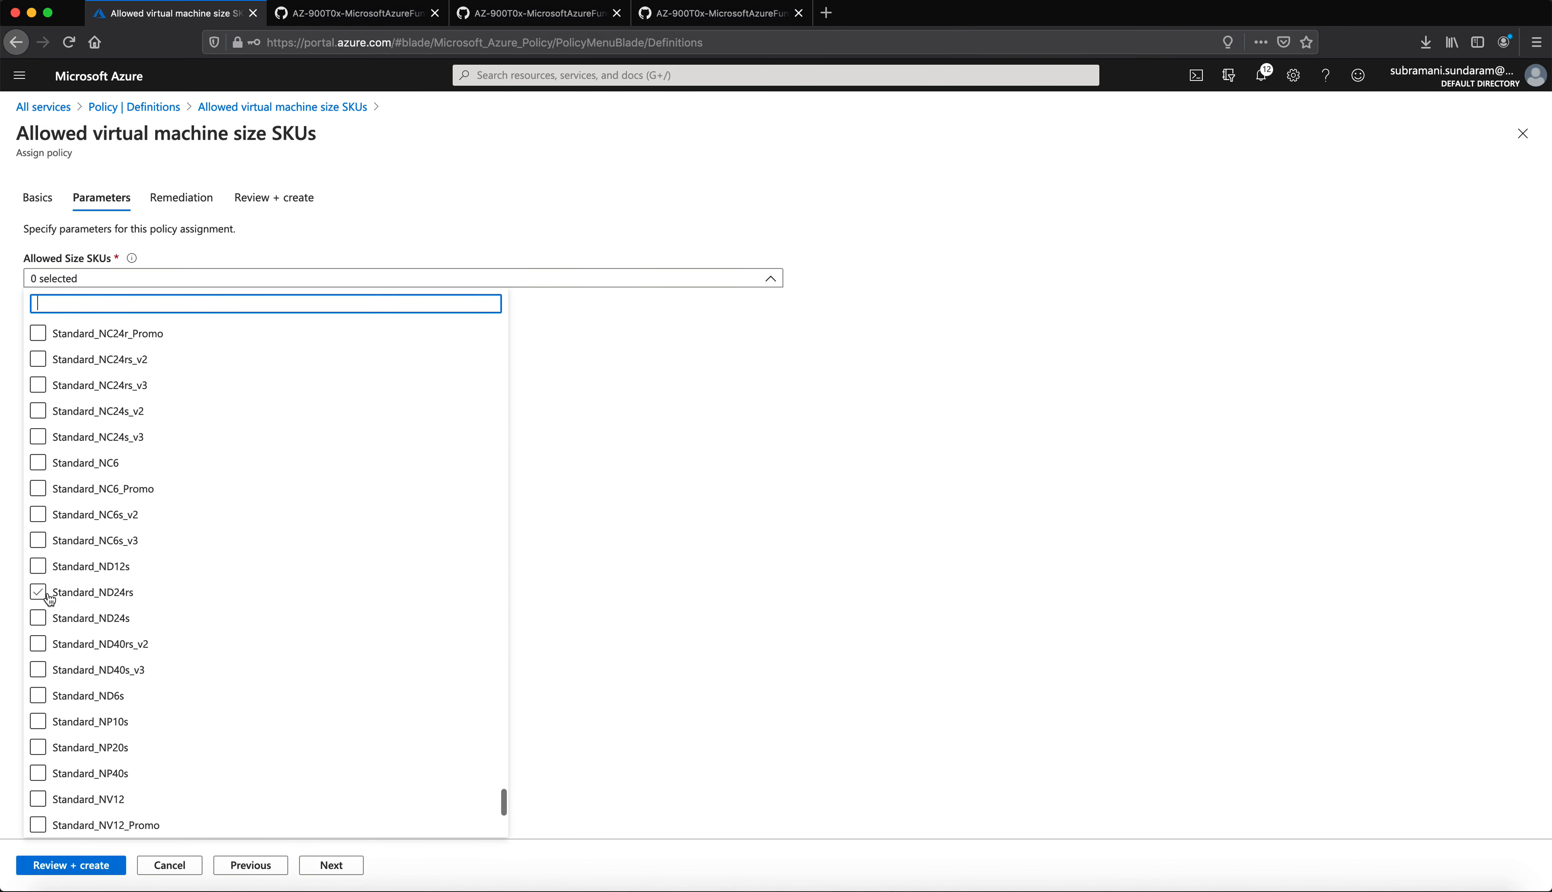
scroll(49, 599, up, 20)
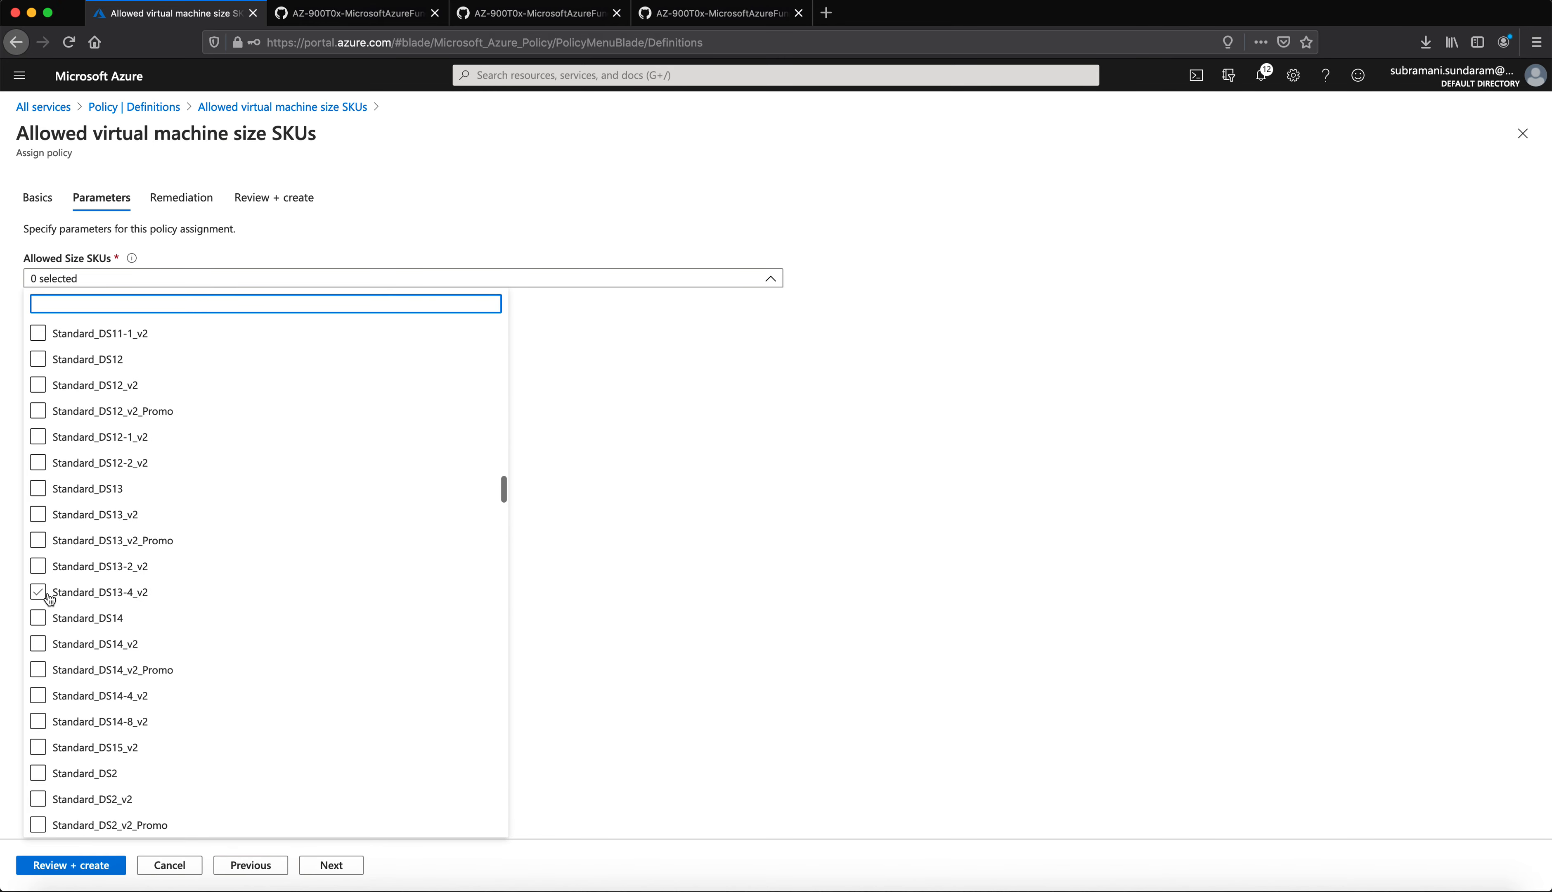
scroll(49, 599, up, 5)
scroll(215, 375, up, 3)
Step: Open All services in a new browser tab and switch to it
right_click(43, 106)
click(105, 115)
click(342, 12)
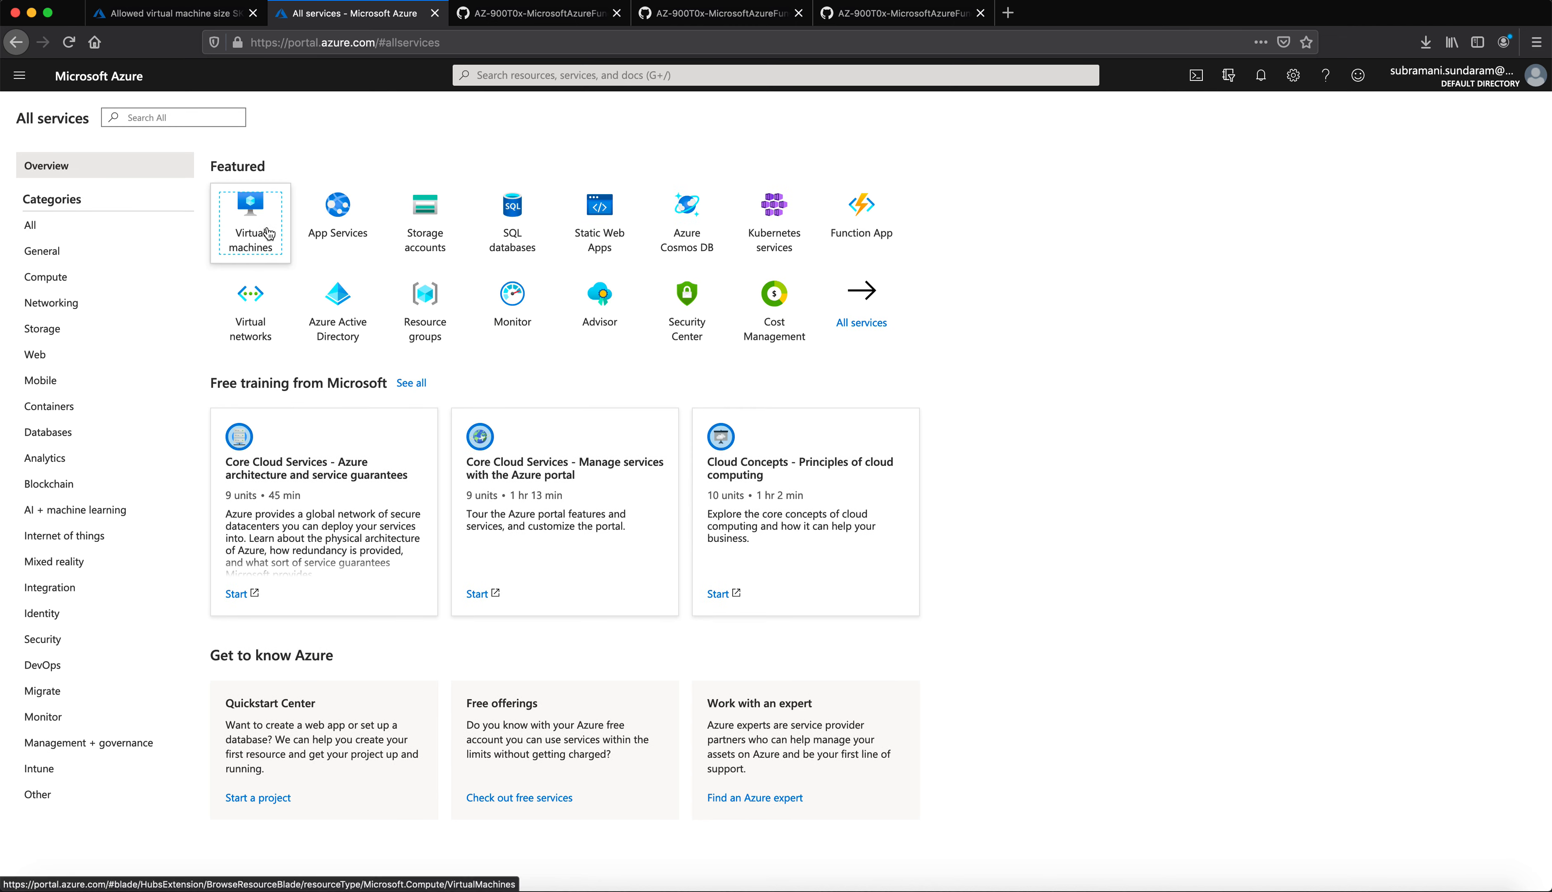
Step: Check that the apache-server VM is sized Standard D2 v2, then return to the policy tab
click(277, 250)
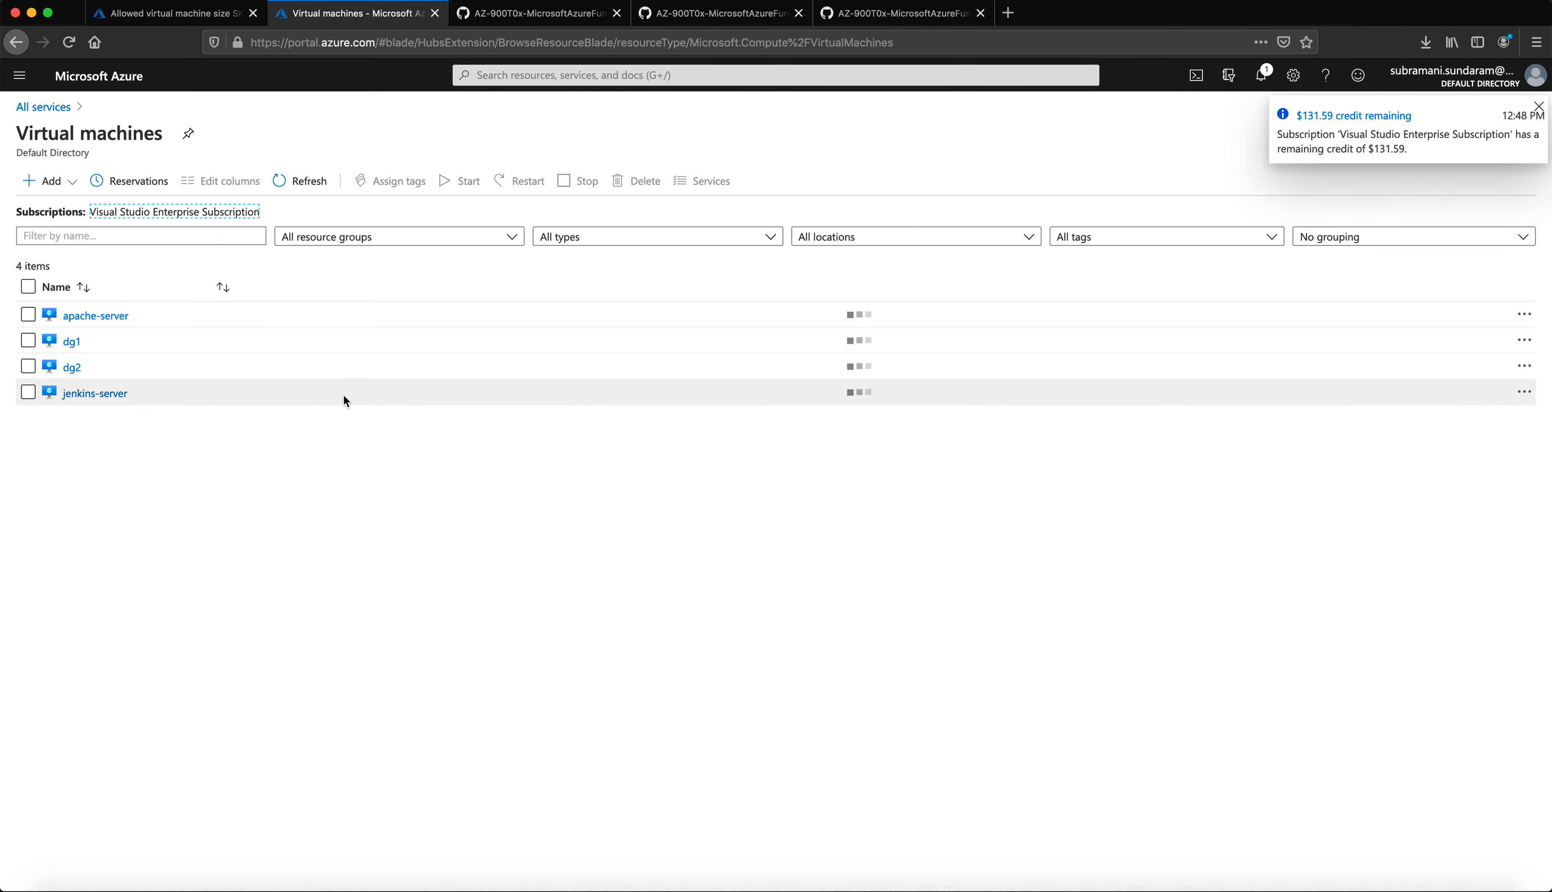
click(92, 312)
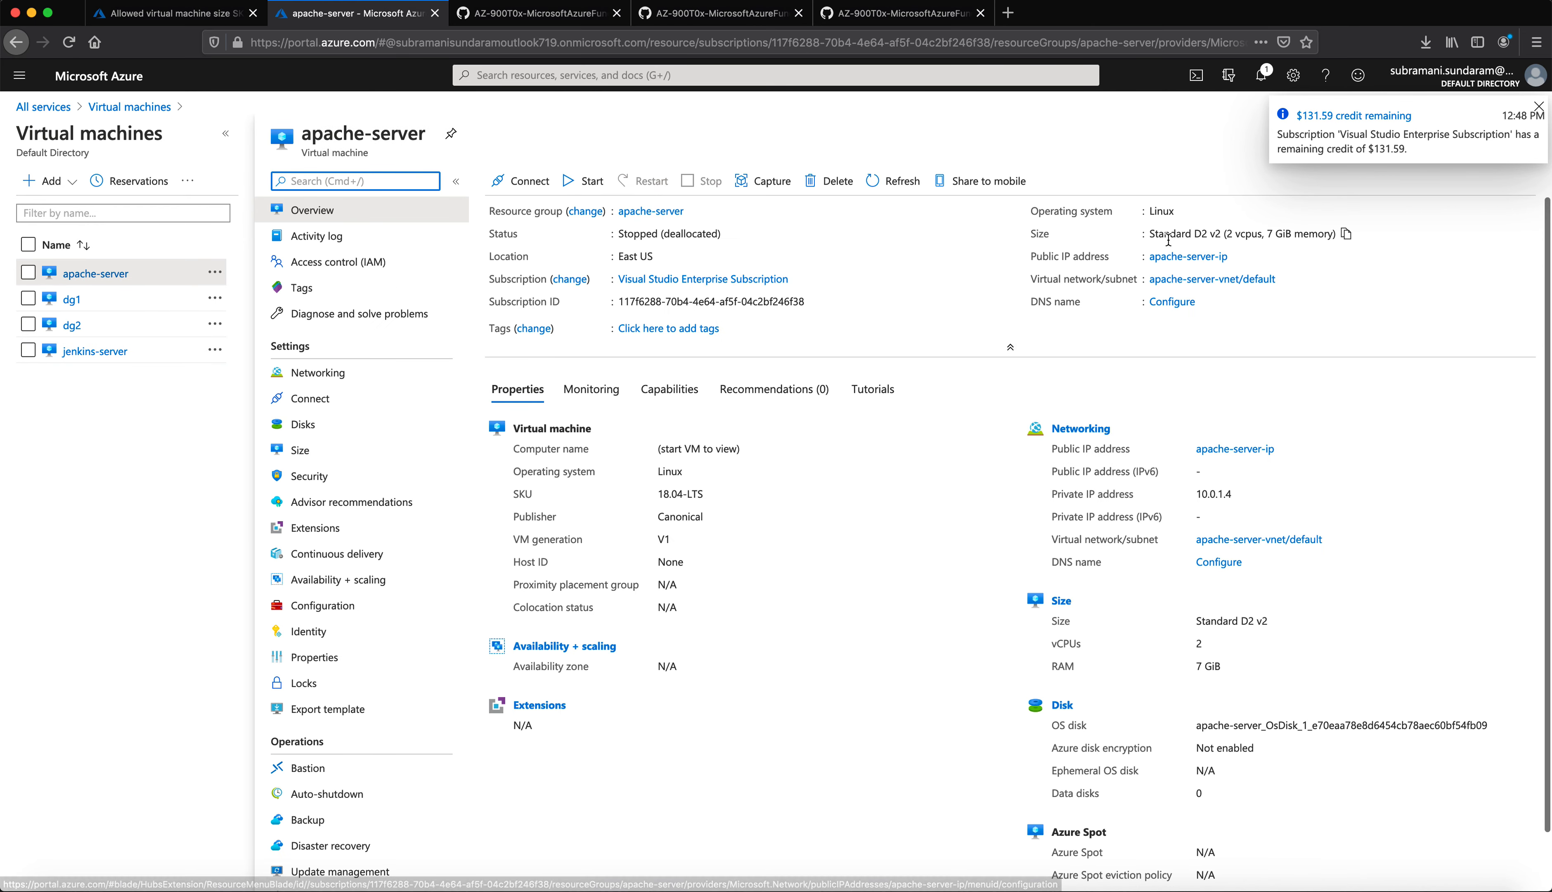
click(179, 18)
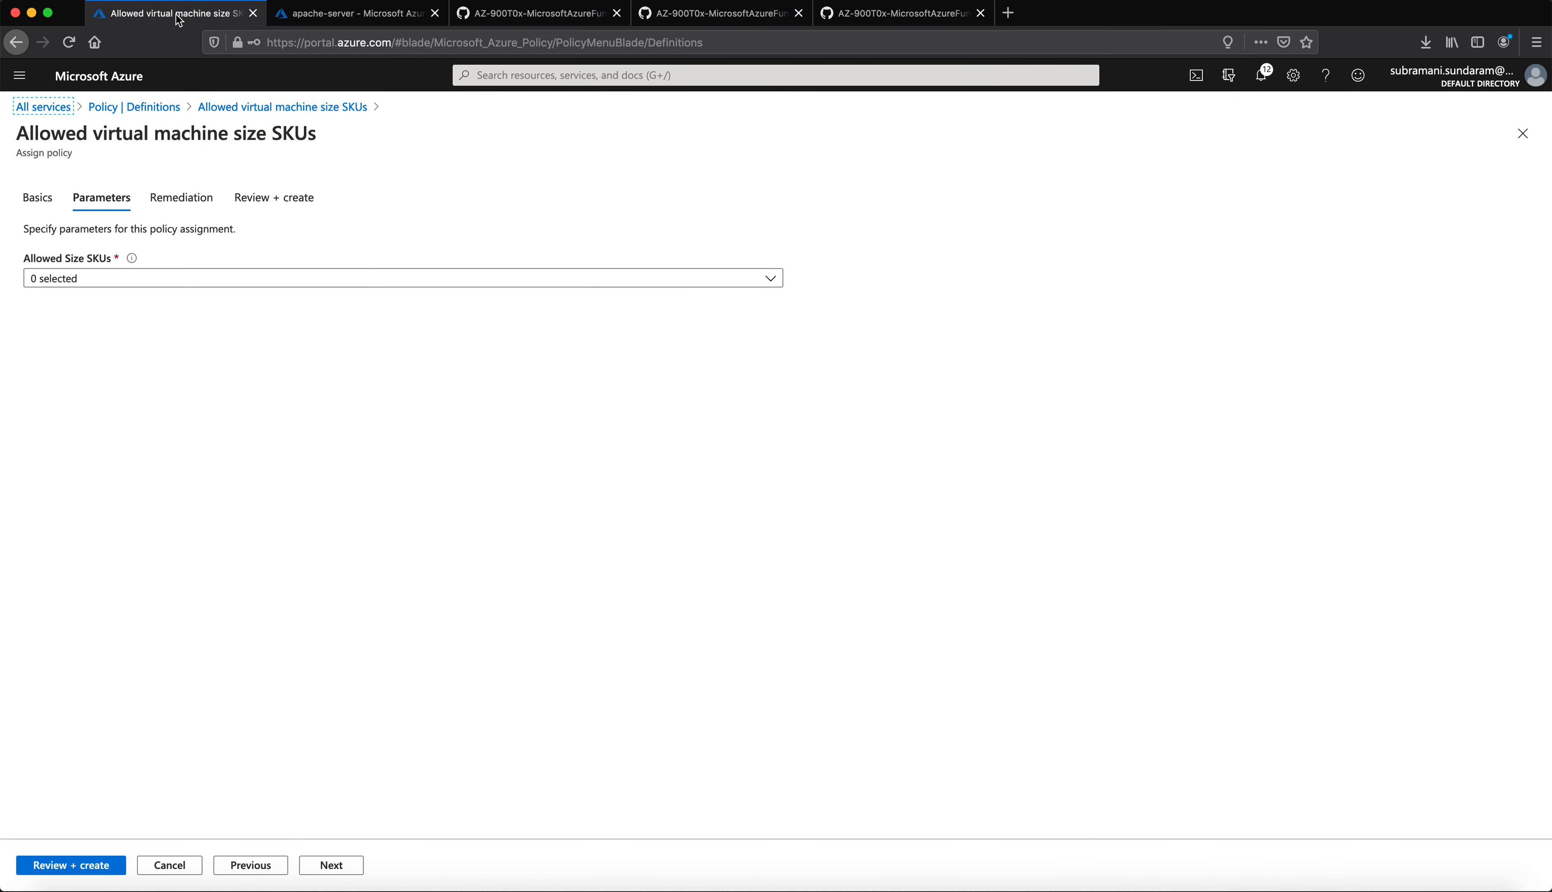
Step: Set Allowed Size SKUs to only Standard_D2_v2
click(128, 280)
scroll(228, 631, down, 10)
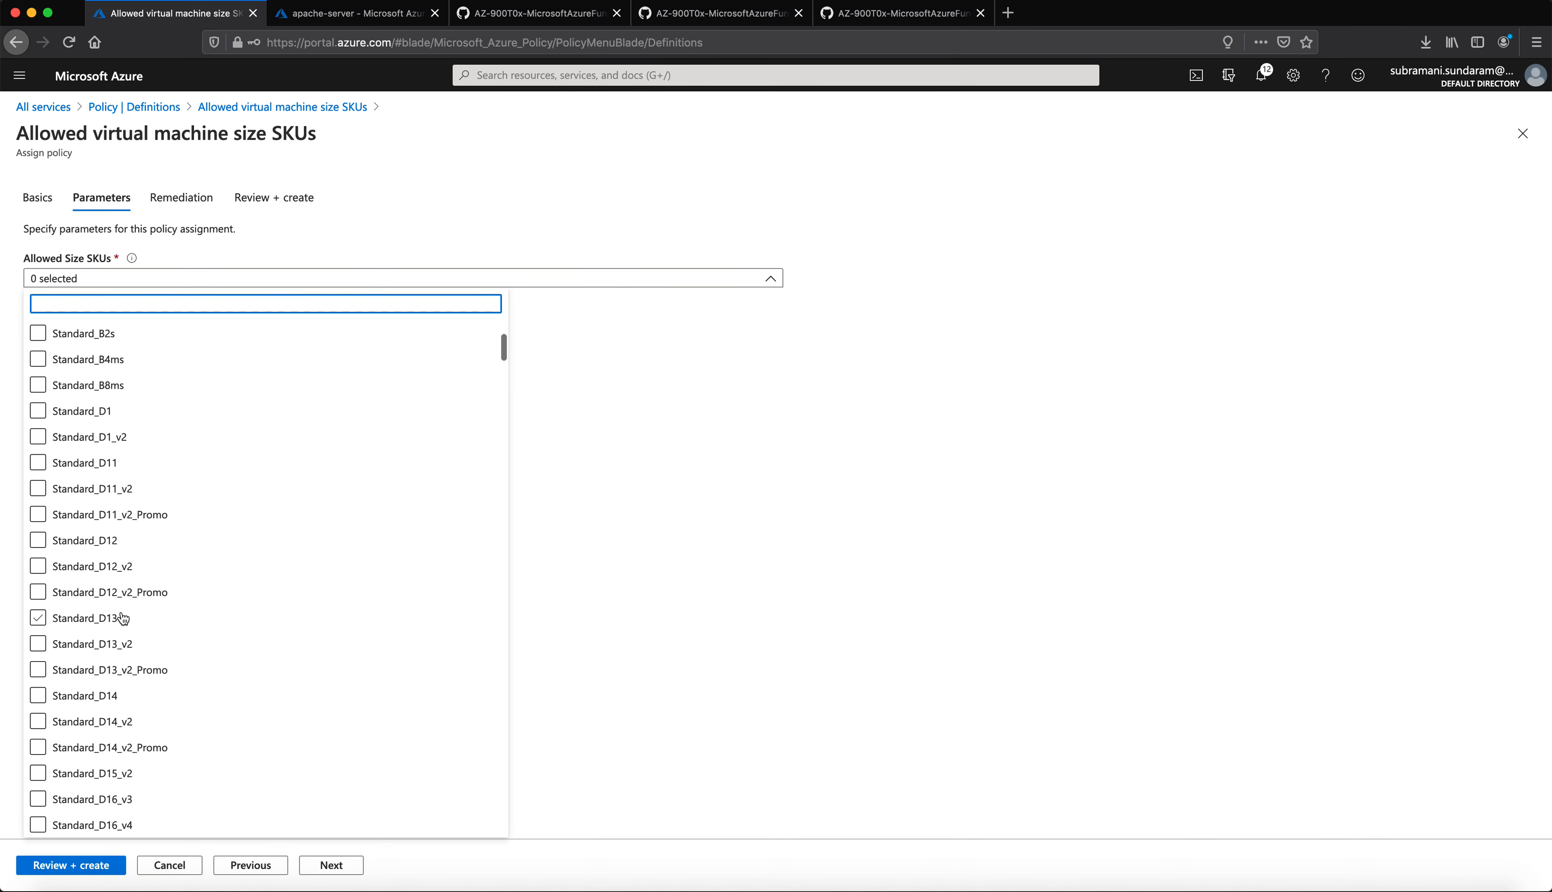
scroll(141, 651, down, 15)
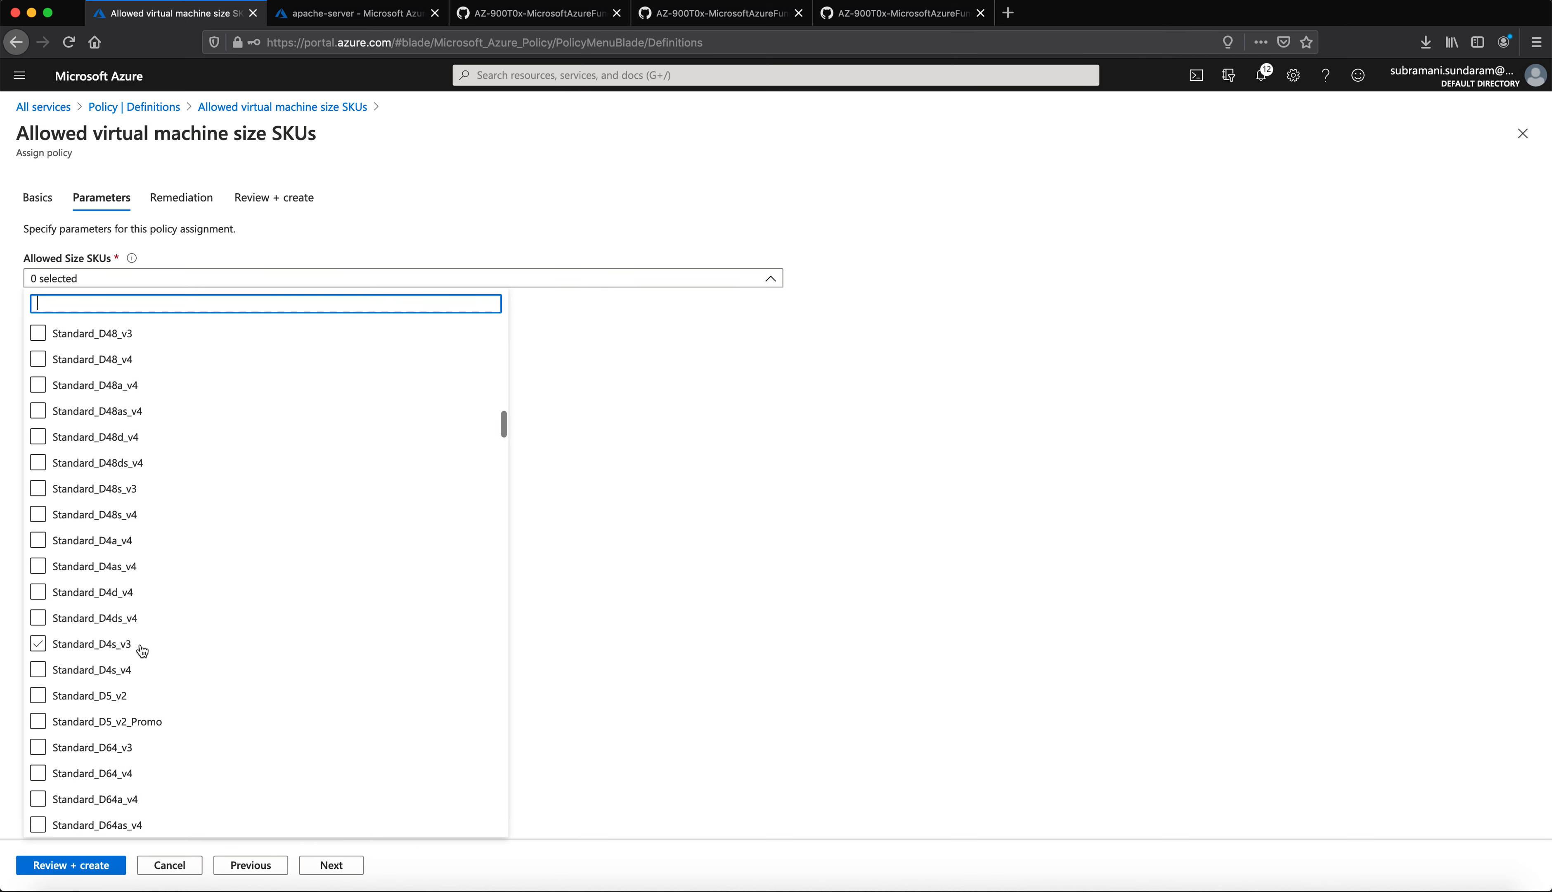
scroll(104, 633, up, 5)
scroll(103, 633, up, 3)
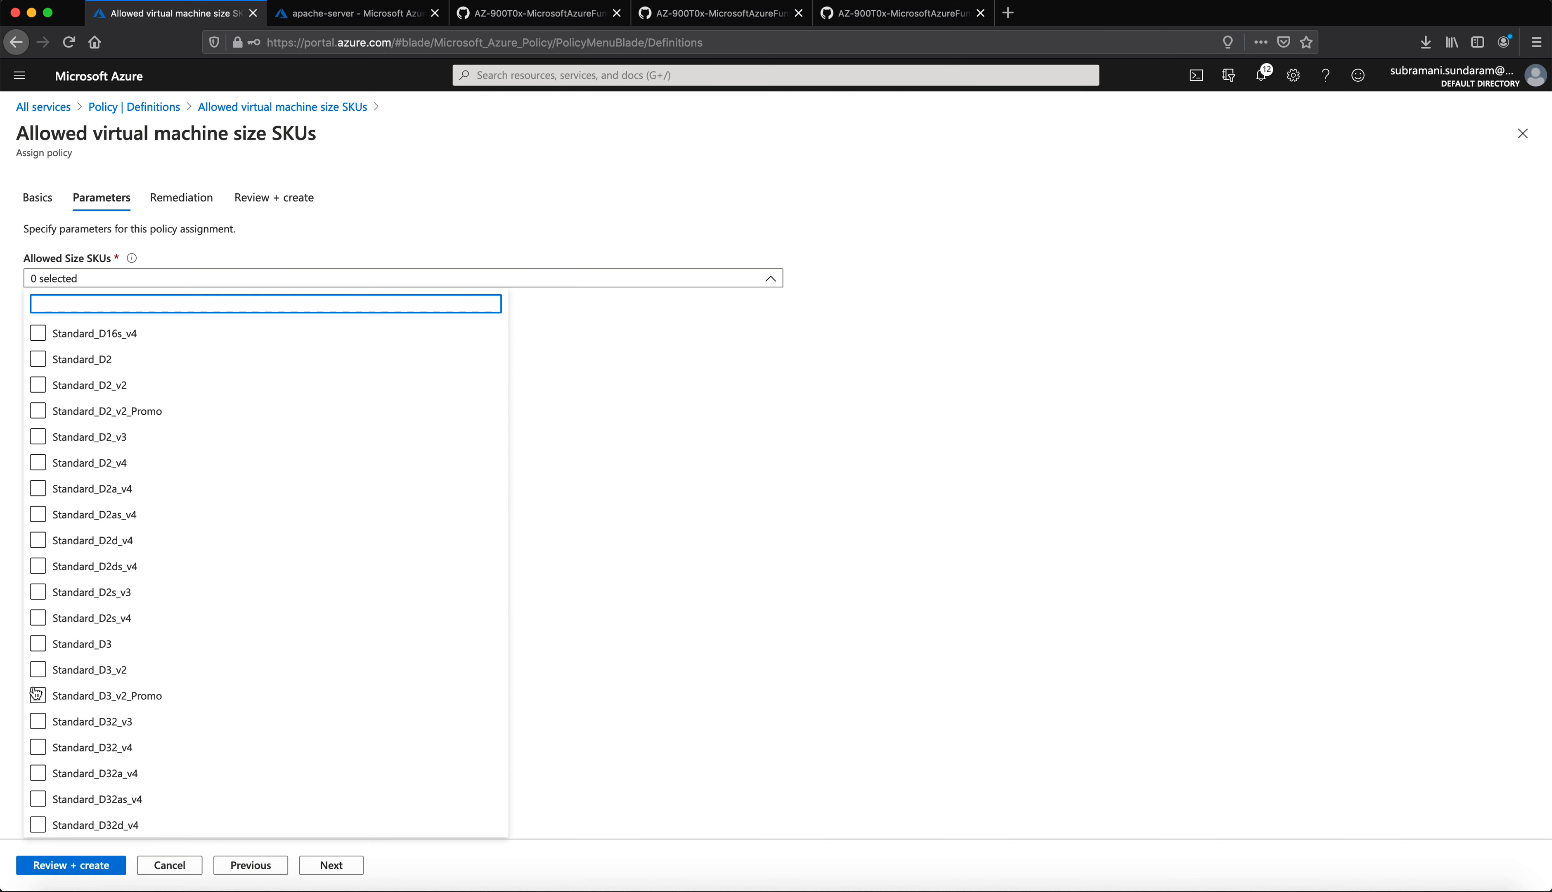
click(36, 386)
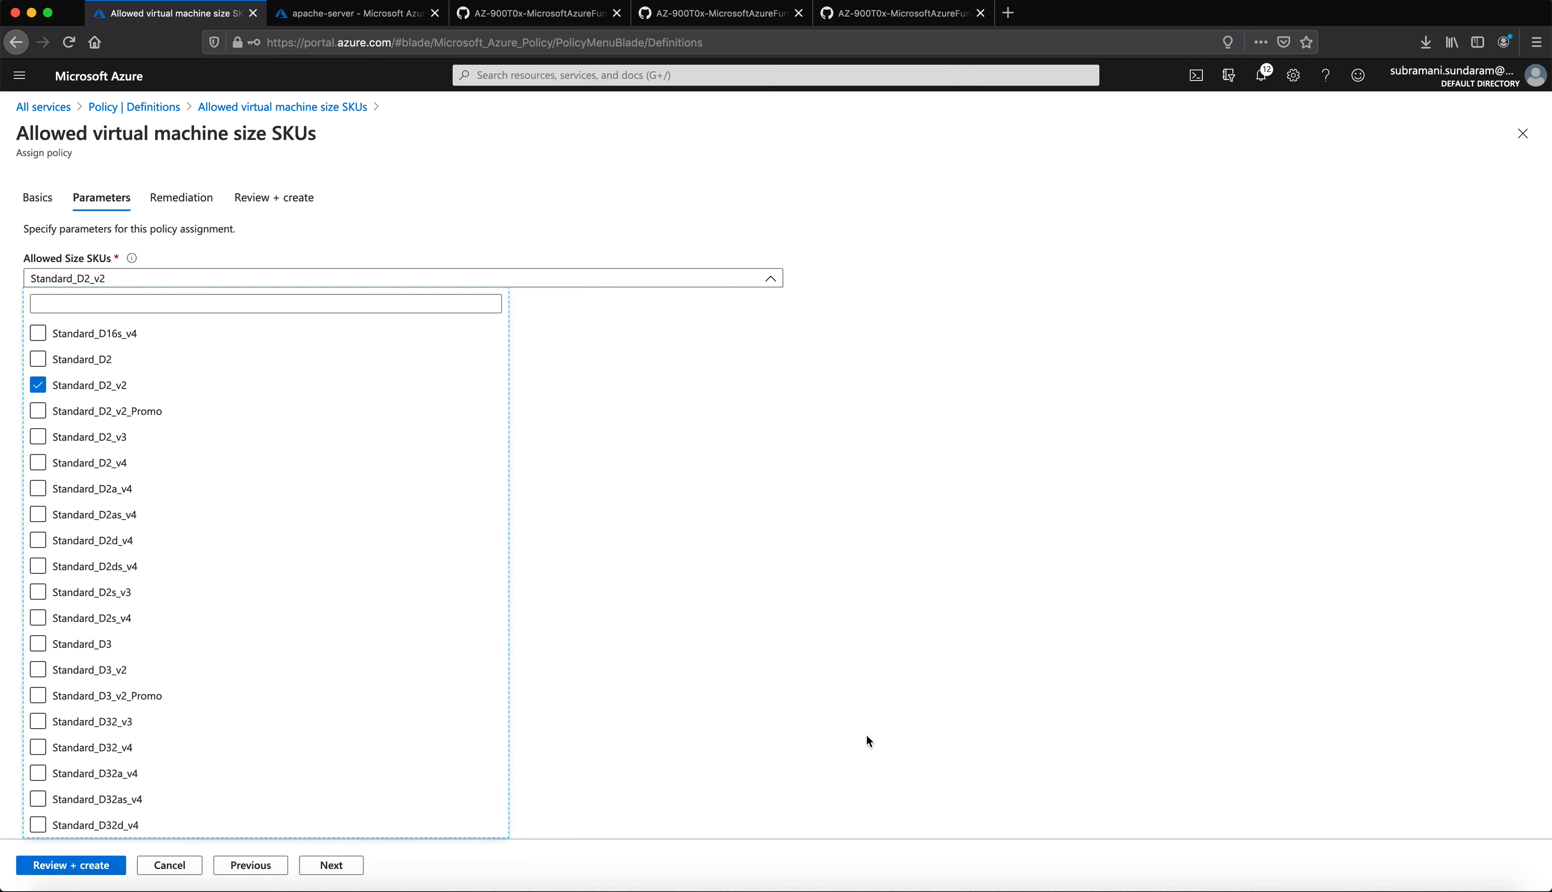
click(761, 751)
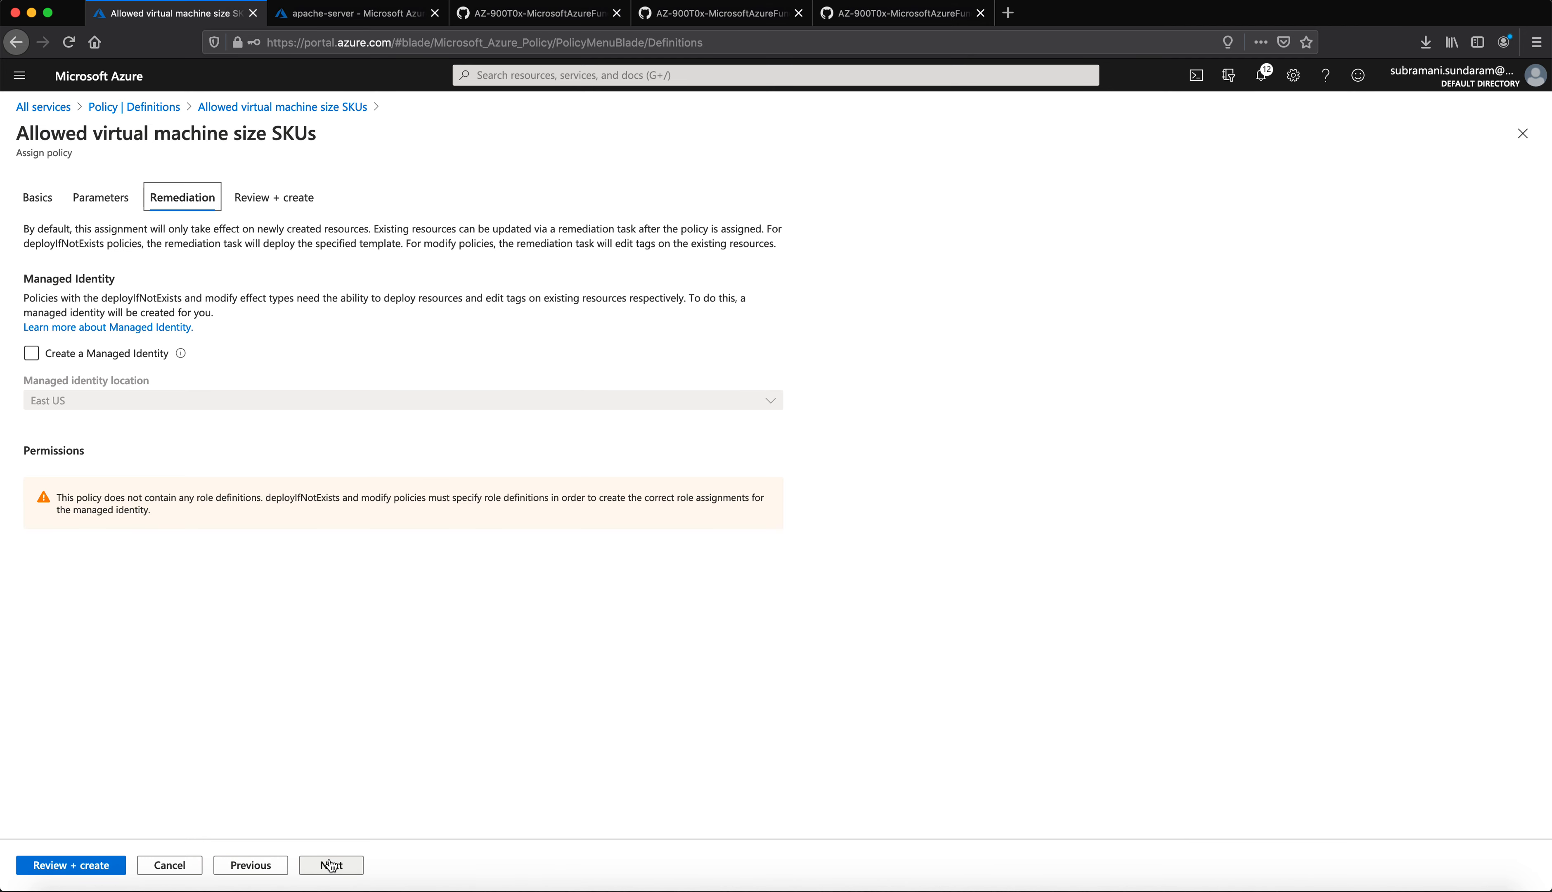
Step: Create the Standard_D2_v2 SKU assignment, then discard a new assignment draft and return to Definitions
click(96, 867)
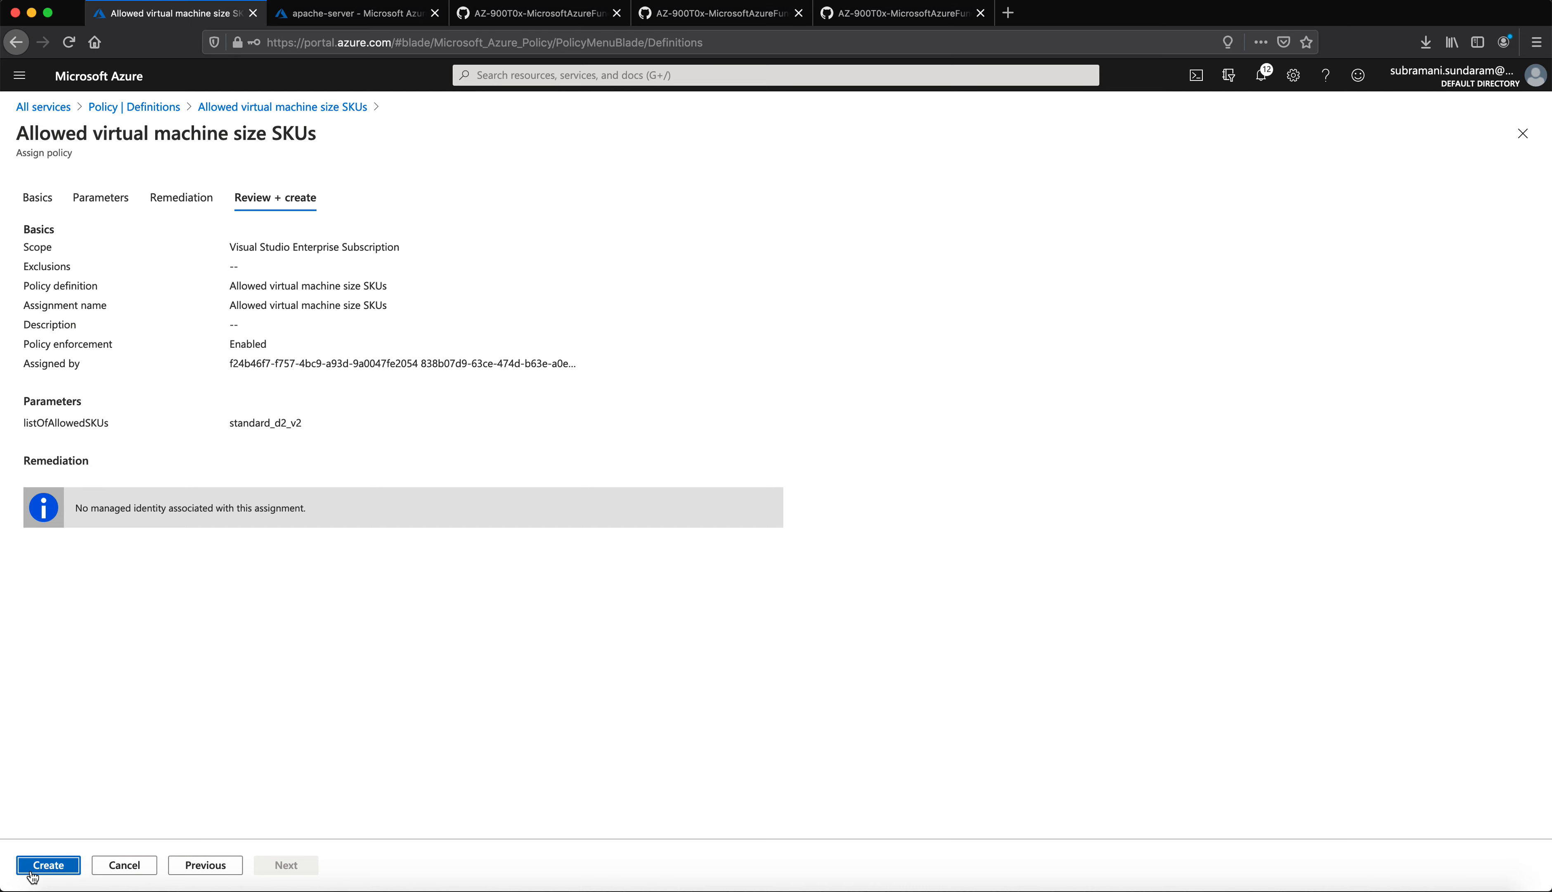
click(31, 866)
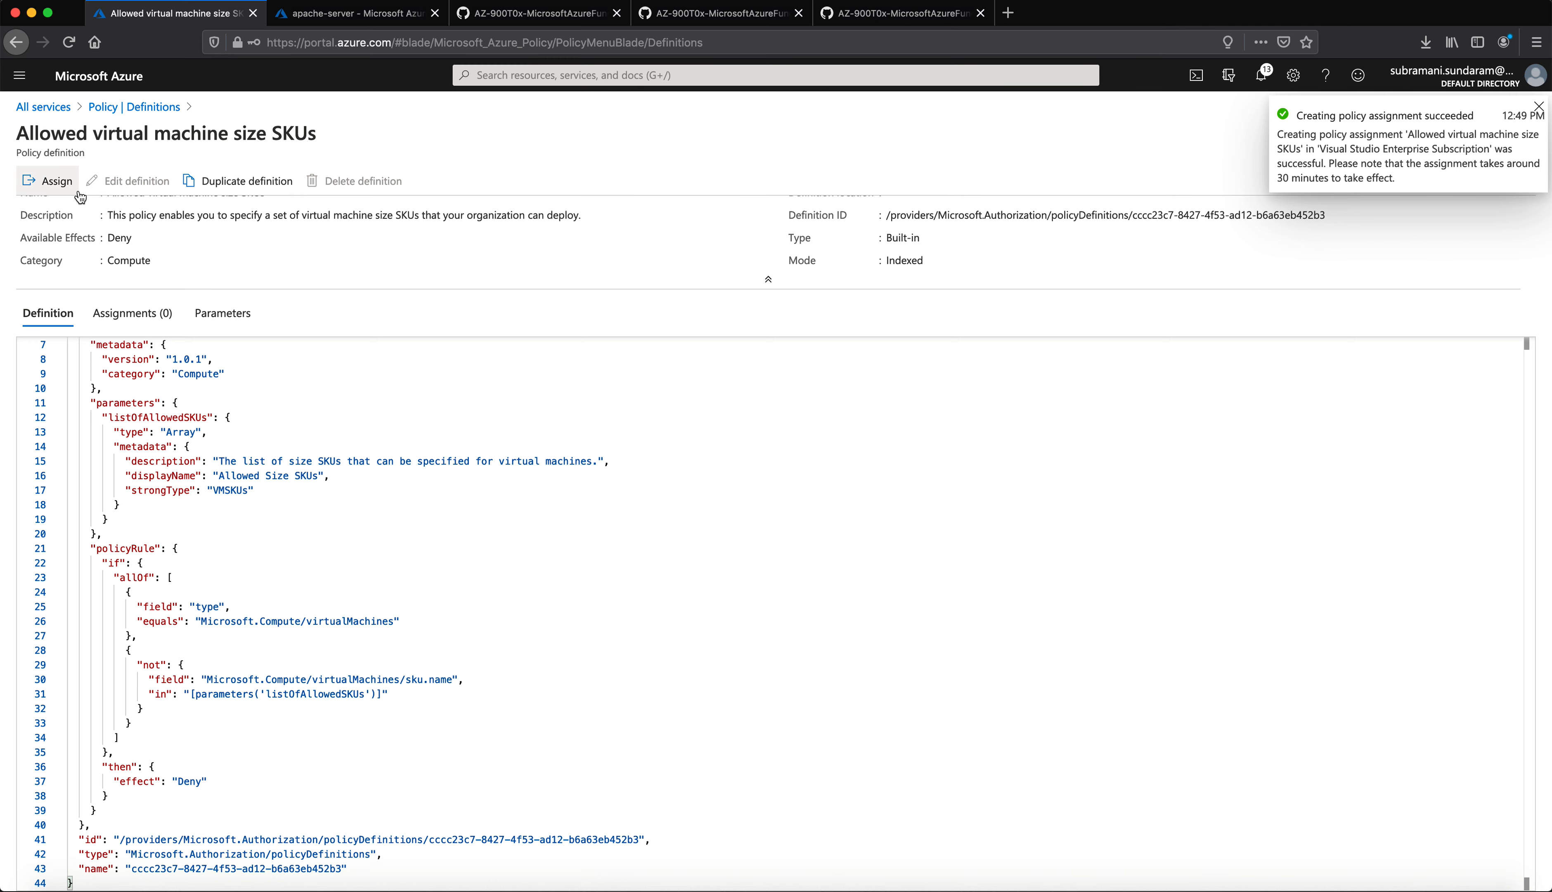
click(51, 185)
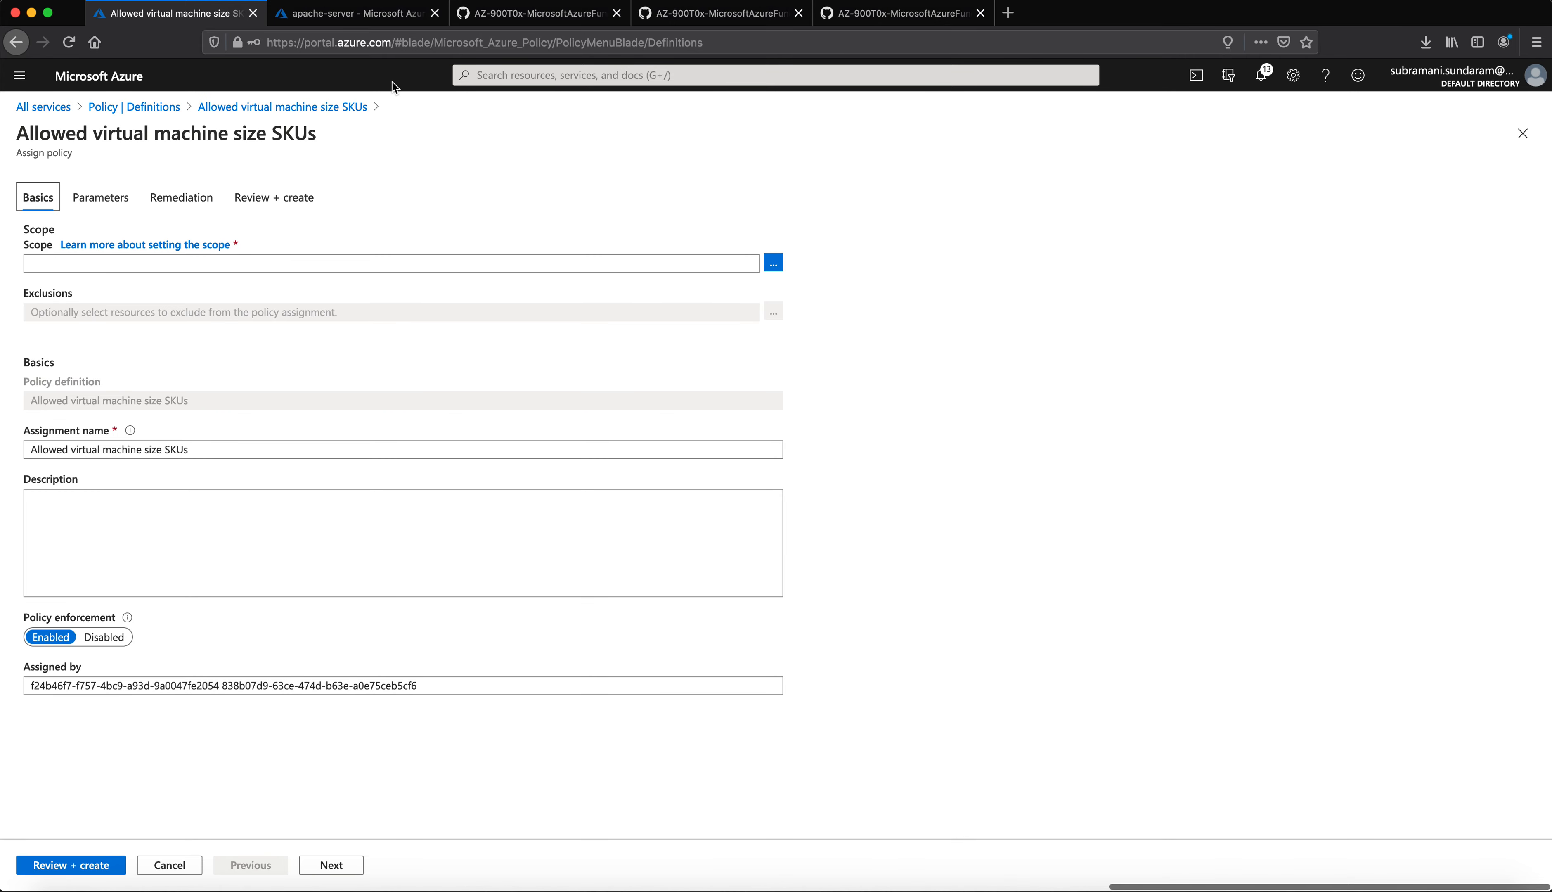
click(140, 111)
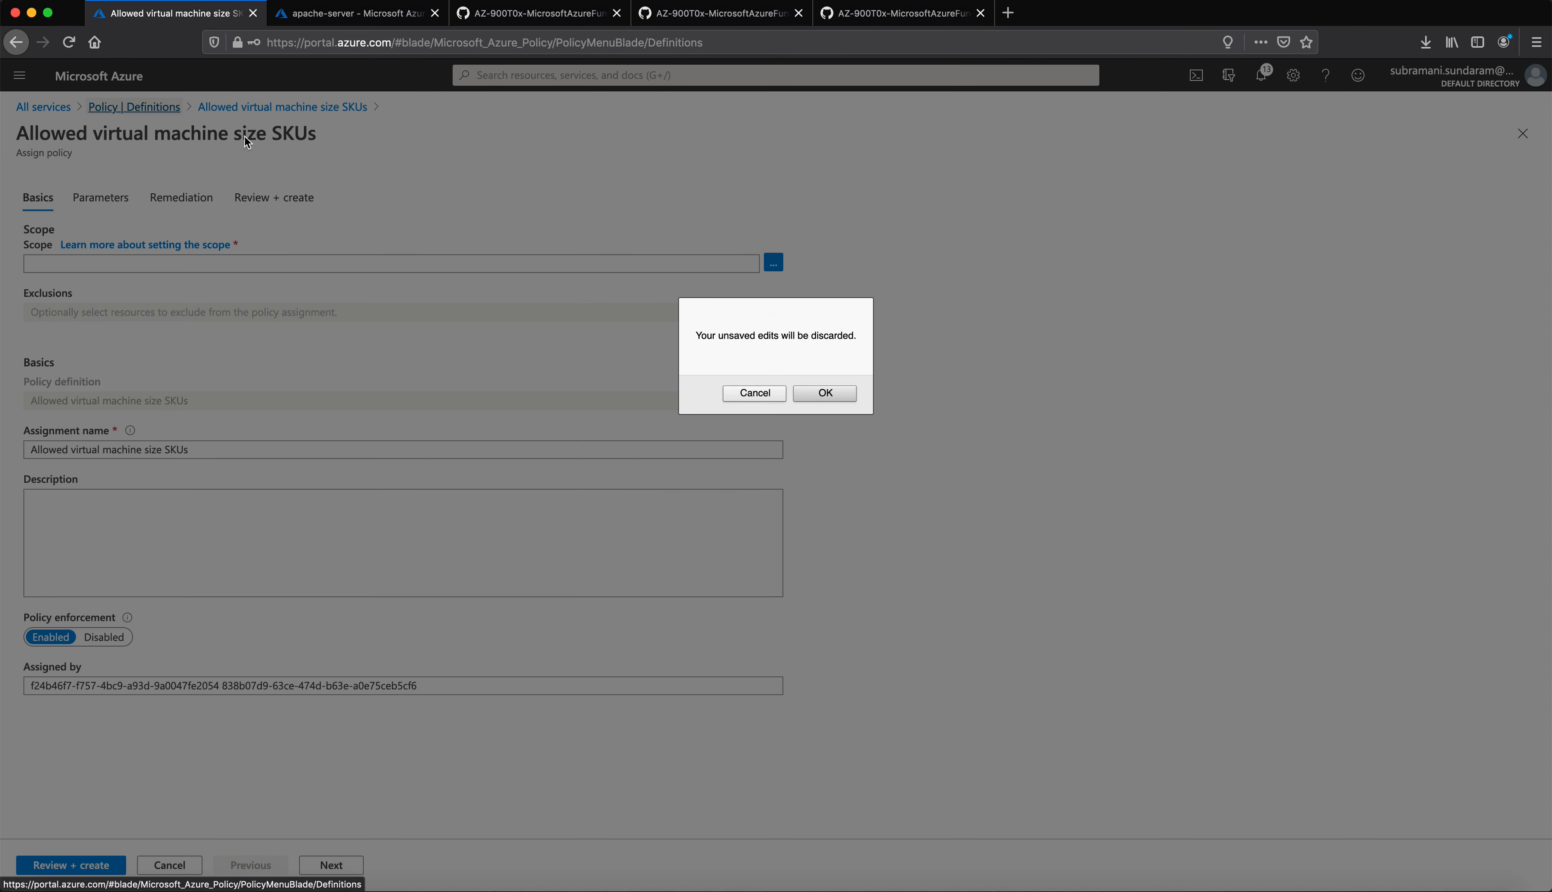
click(801, 399)
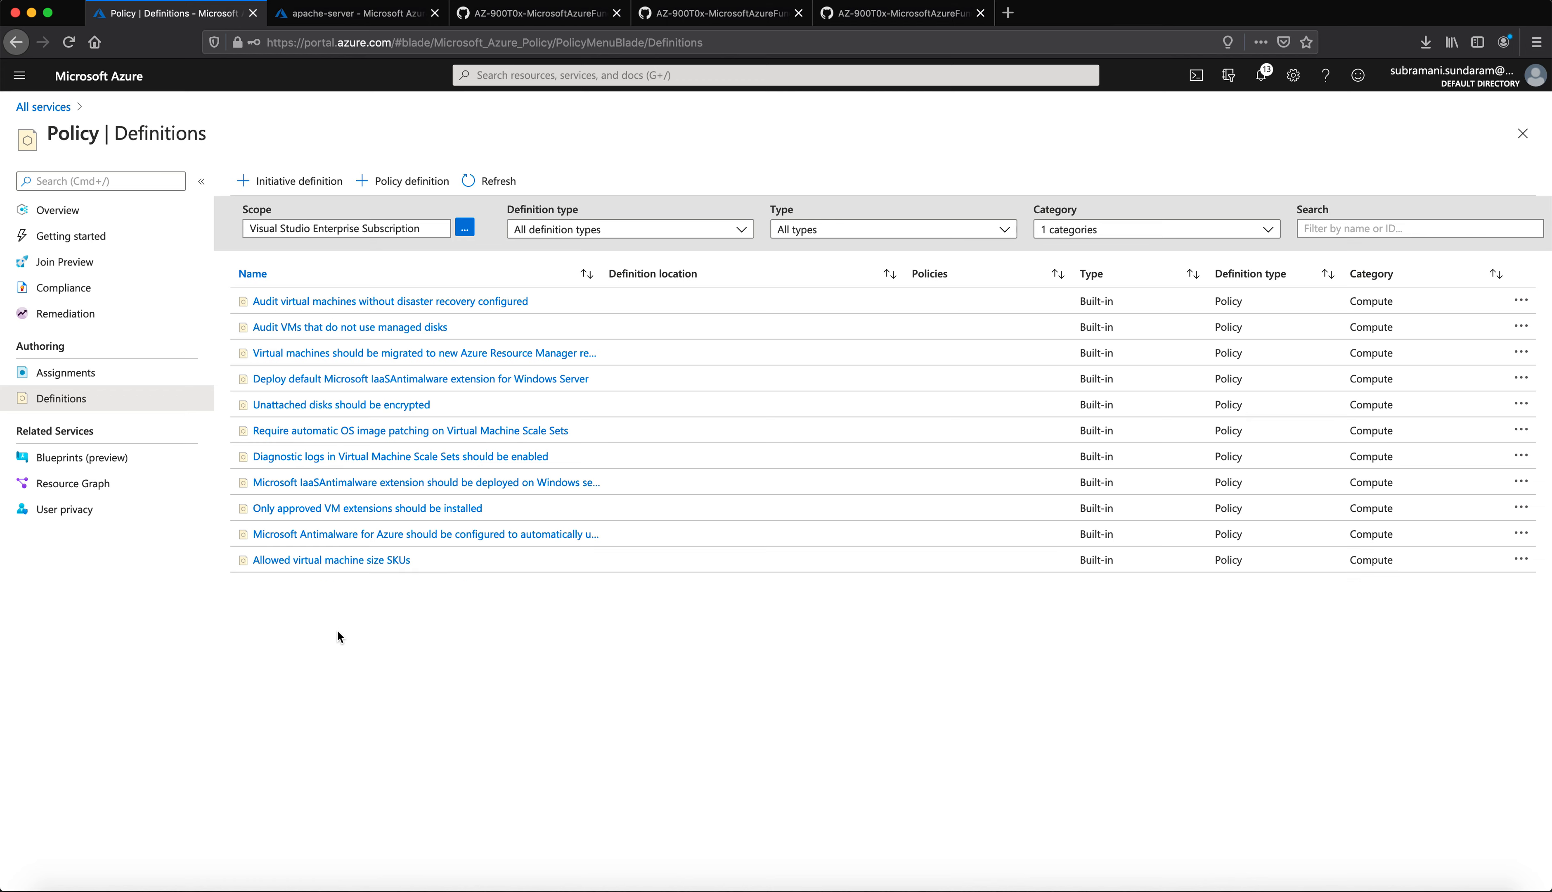
Step: View the policy assignments, read the walkthrough's Task 3 on GitHub, then go to All services
click(89, 377)
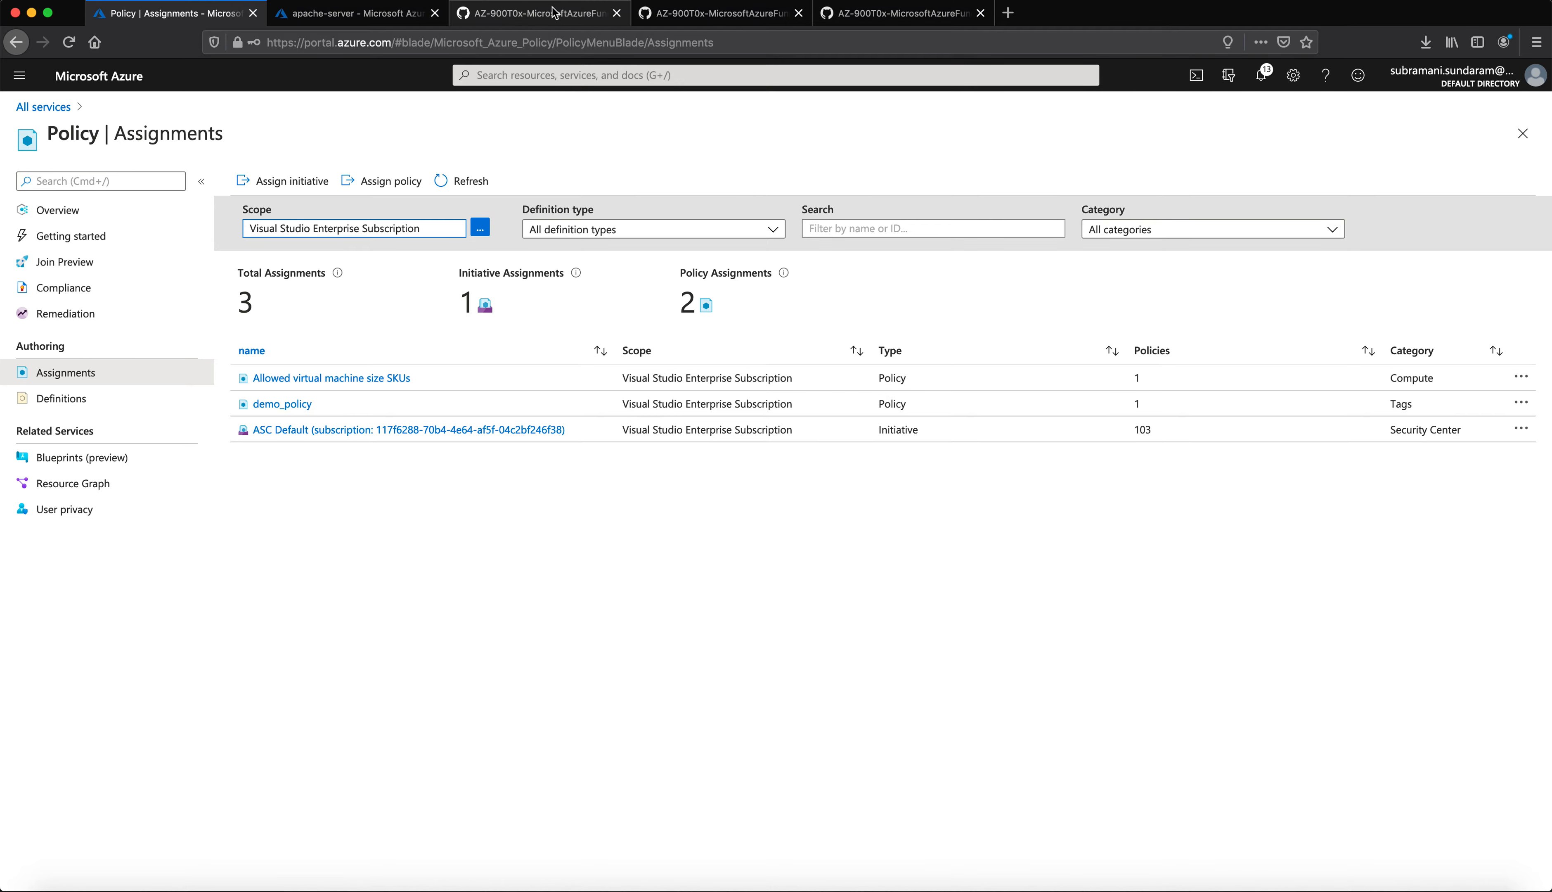
click(690, 14)
scroll(667, 609, down, 15)
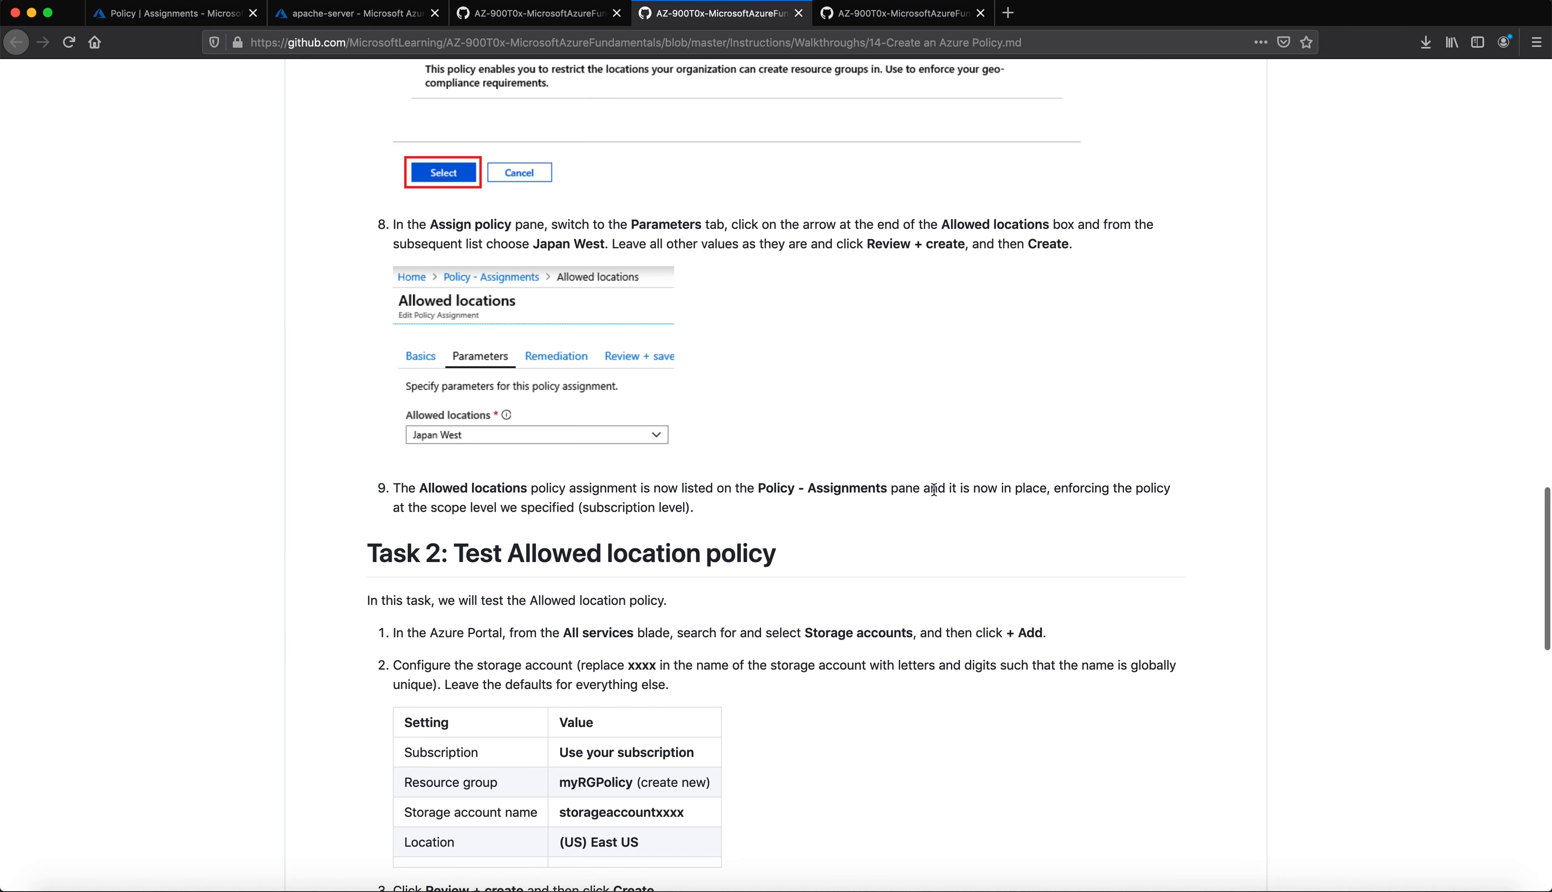
scroll(494, 628, down, 3)
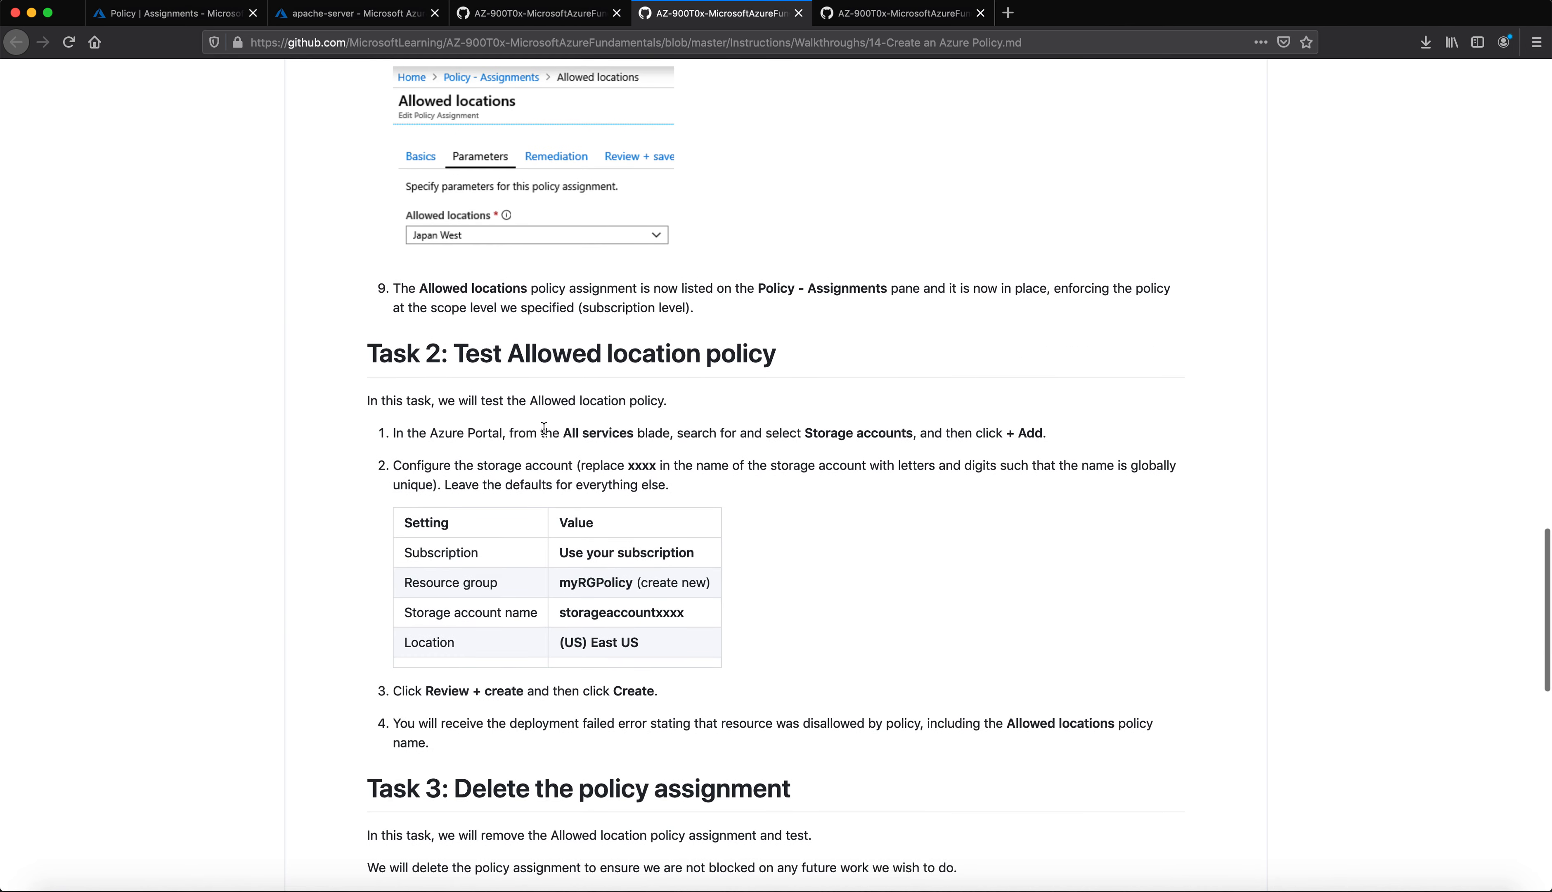
scroll(603, 542, down, 3)
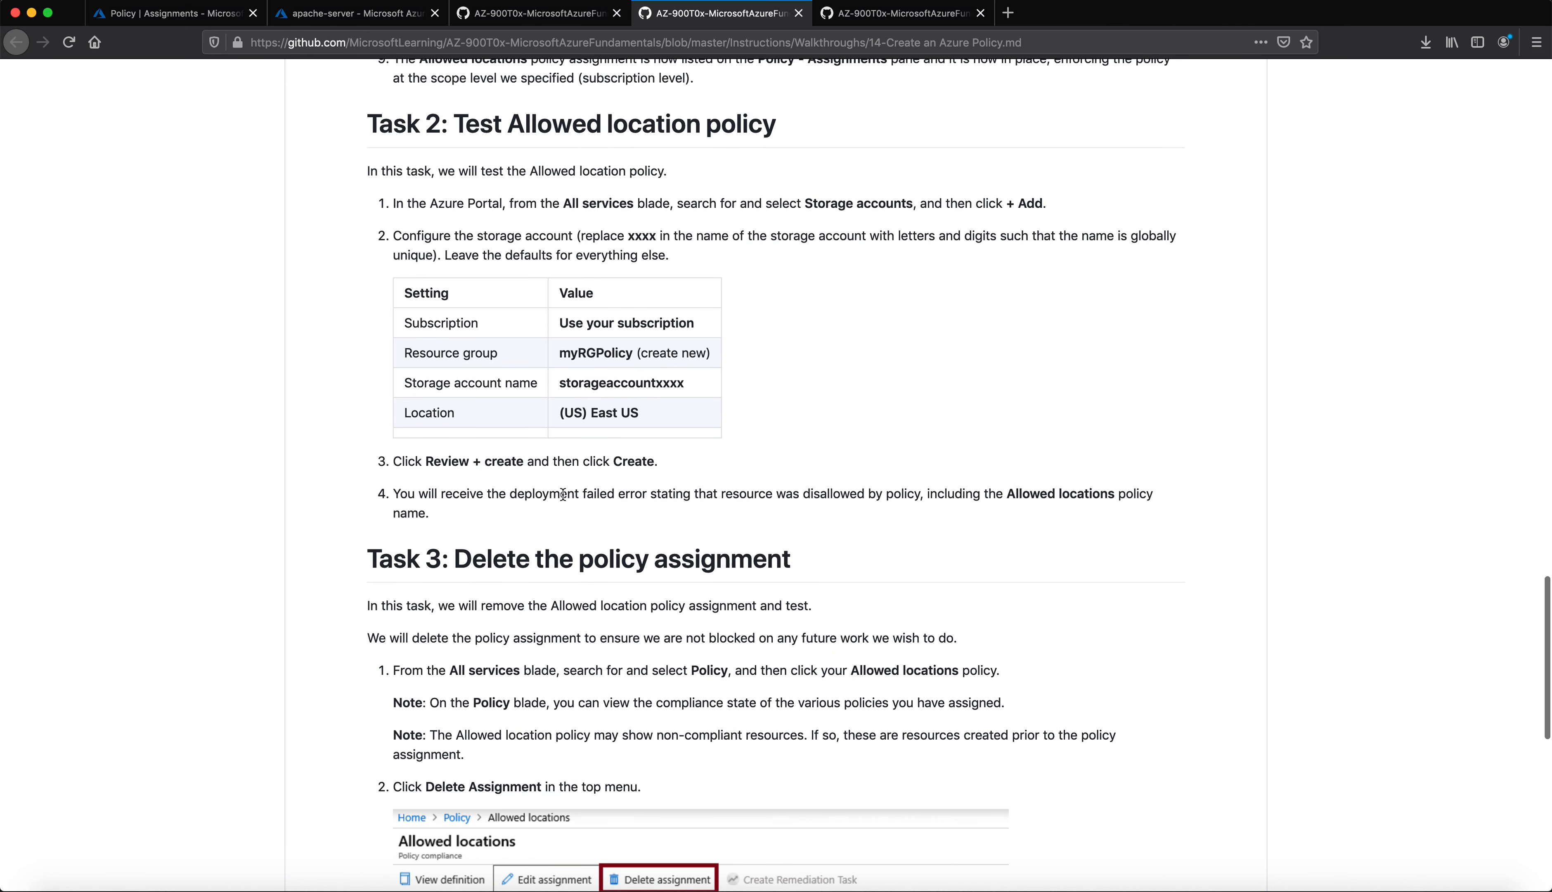
click(196, 14)
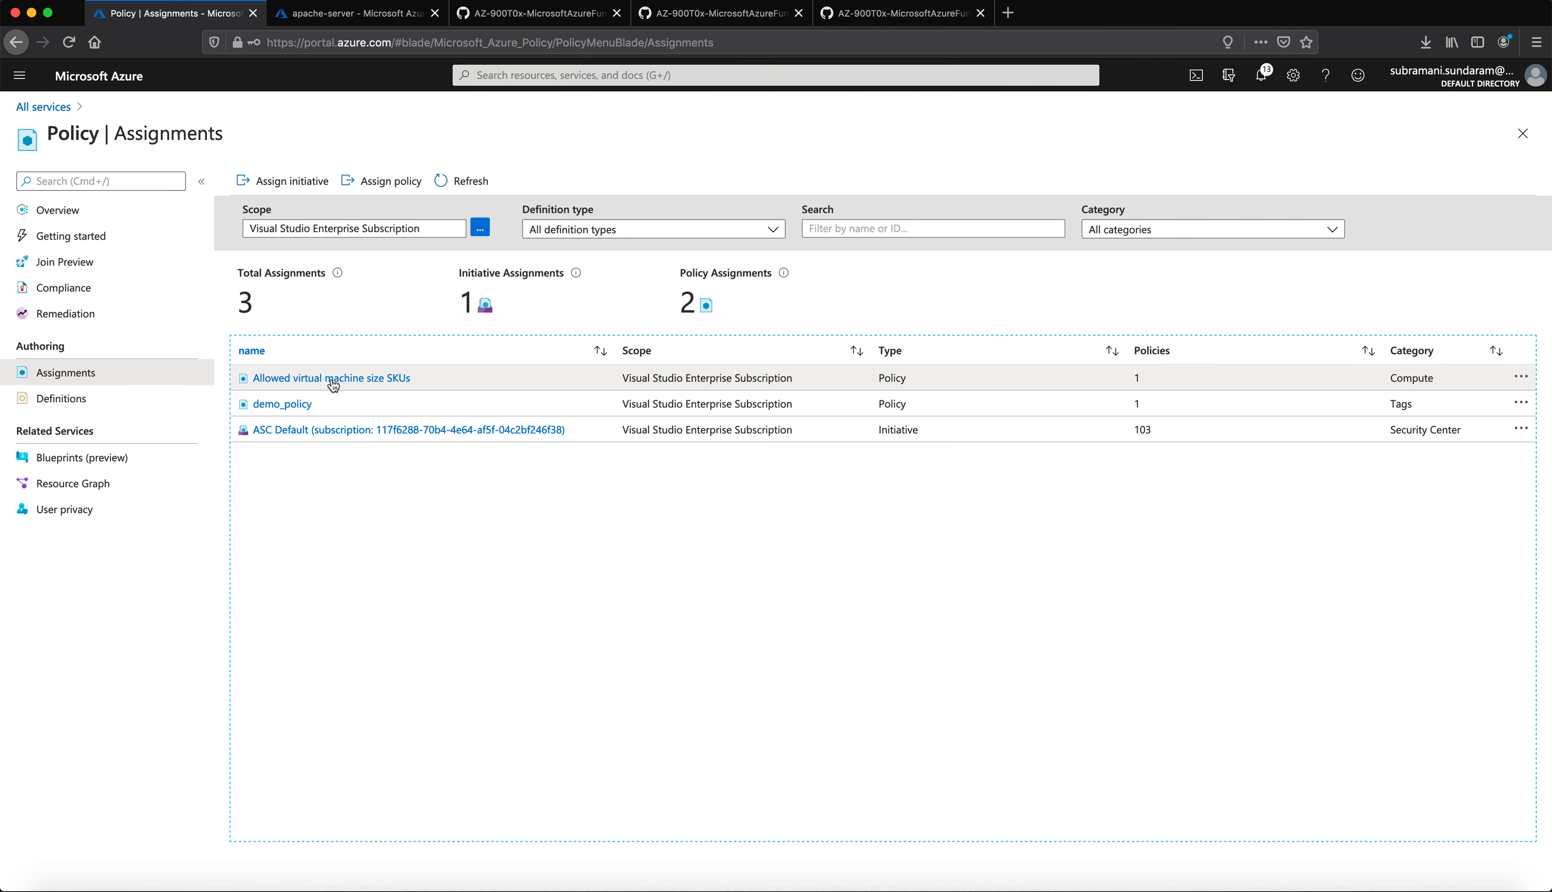
click(43, 106)
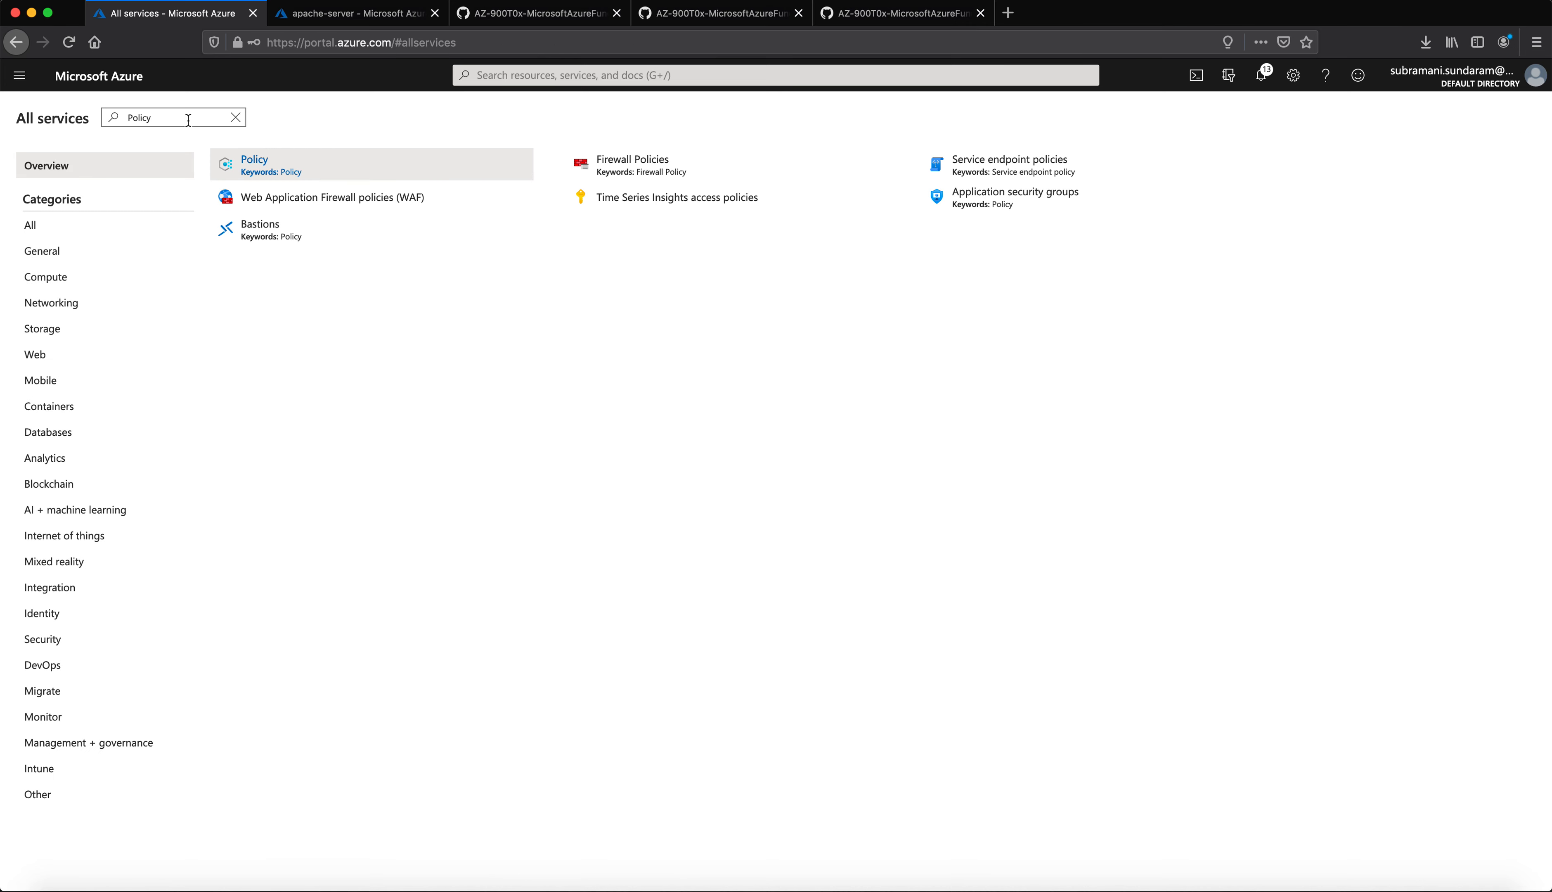
Step: Search services for 'vir', open Virtual machines, and start adding a new virtual machine
drag(155, 119, 40, 114)
text(vir)
click(284, 175)
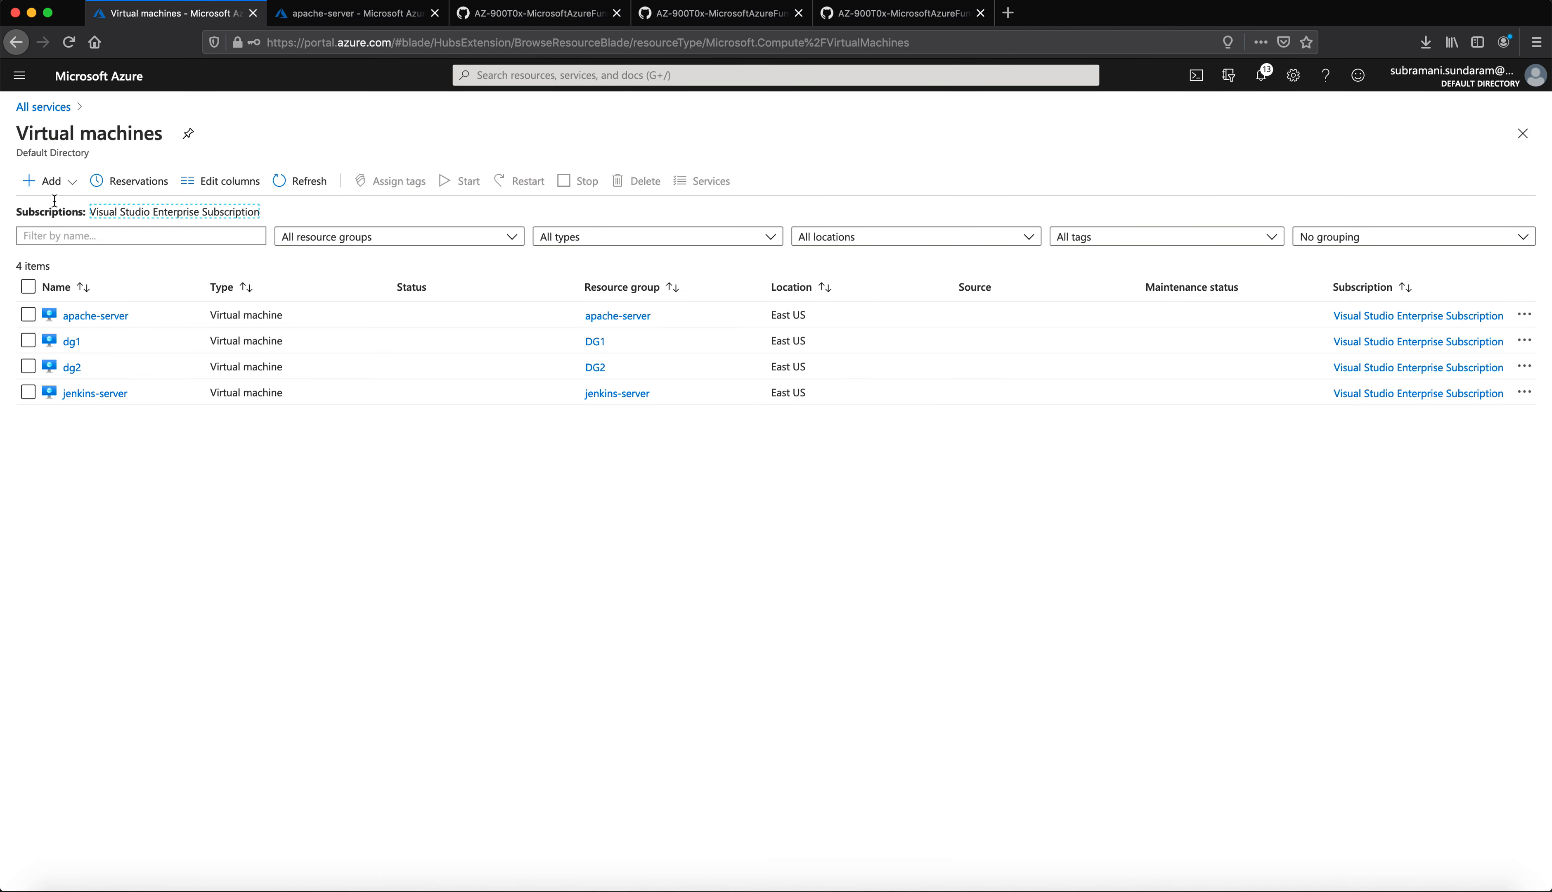
click(47, 180)
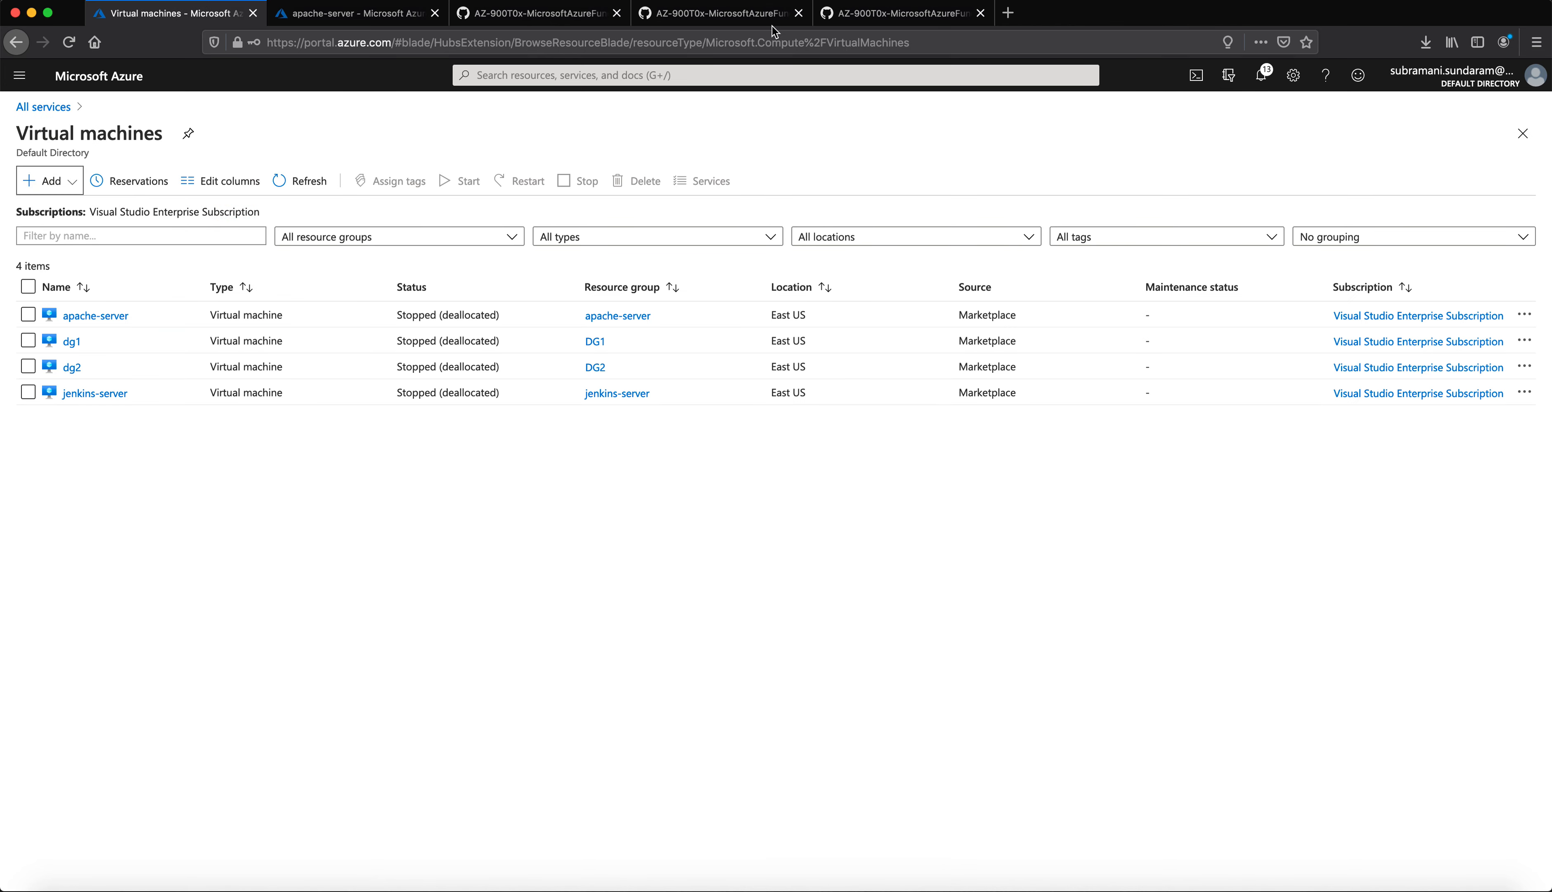
Step: Copy the name myRGPolicy from the walkthrough and begin a new resource group
click(708, 23)
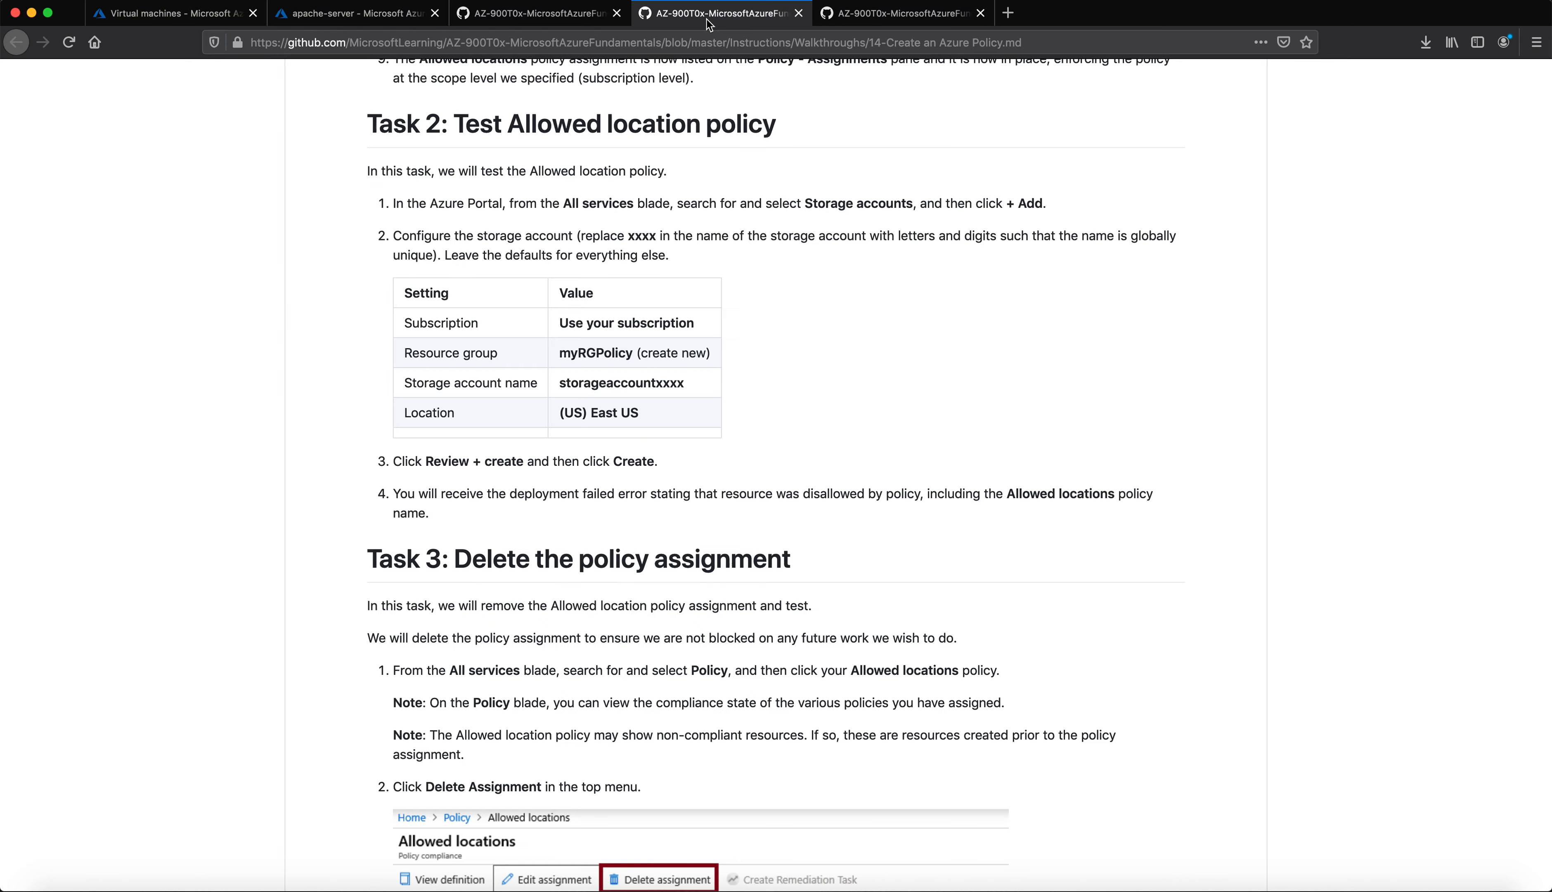
double_click(606, 352)
key(super+c)
click(173, 14)
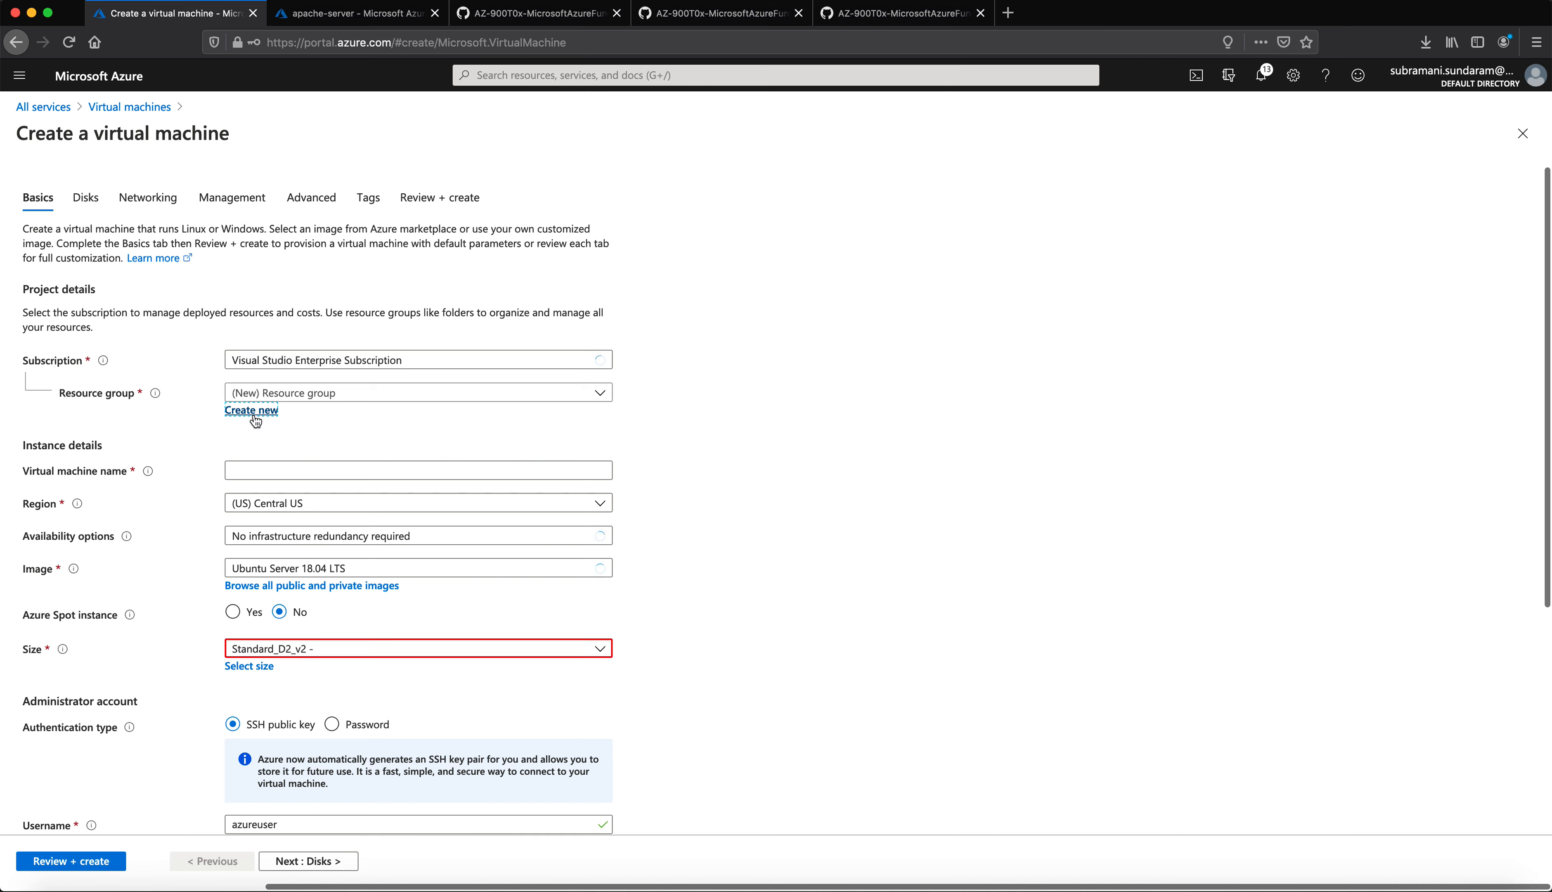
click(254, 412)
Step: Create resource group myRGPolicy and paste the VM name myRGPolicyvm
key(super+v)
click(300, 566)
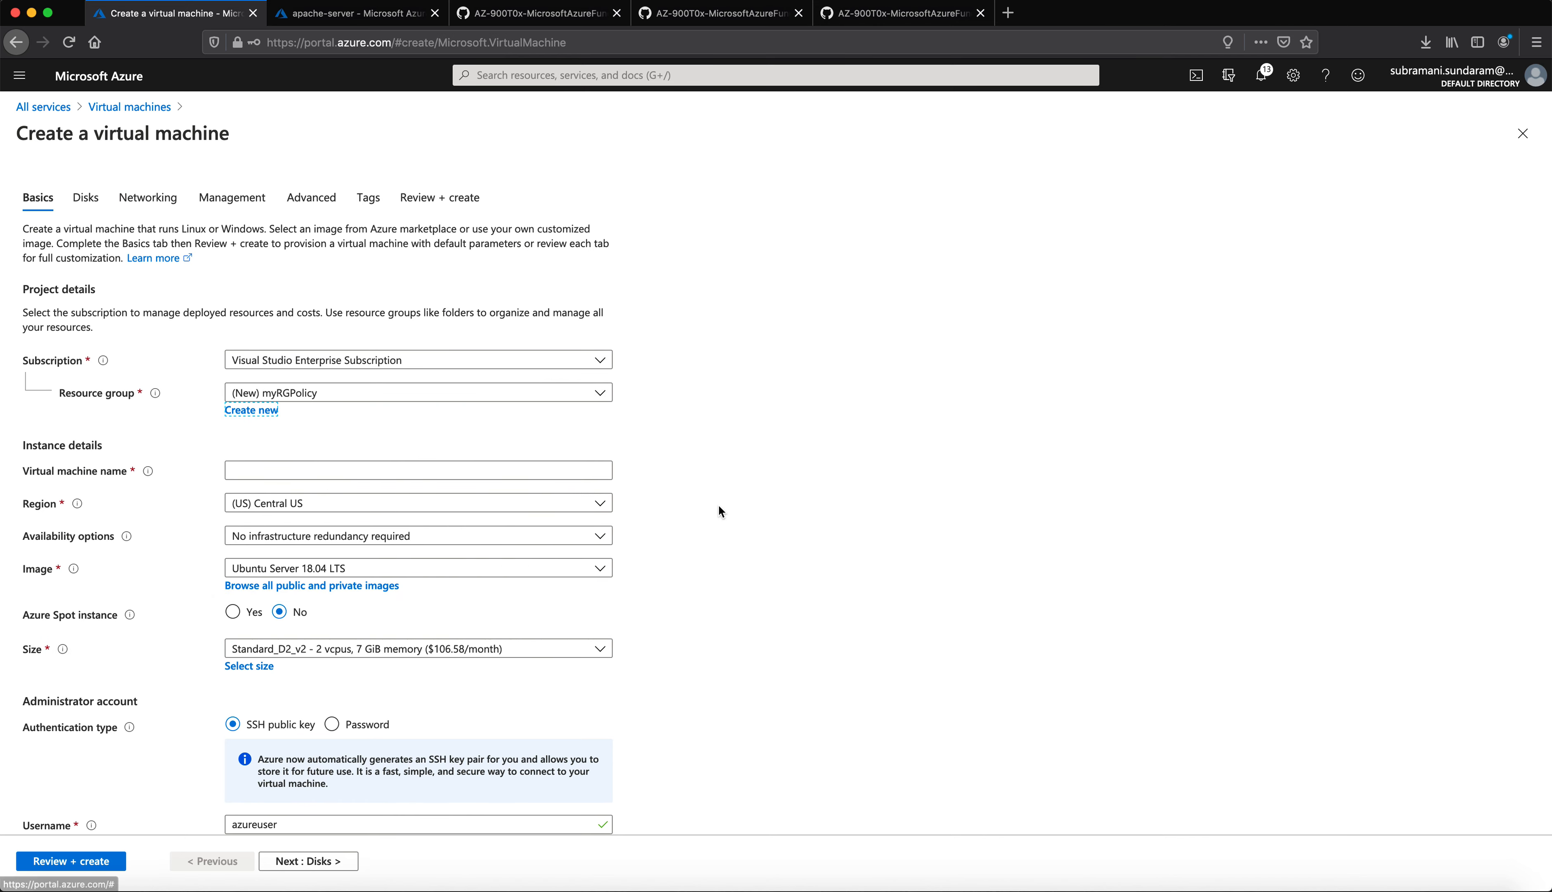
click(407, 469)
key(super+v)
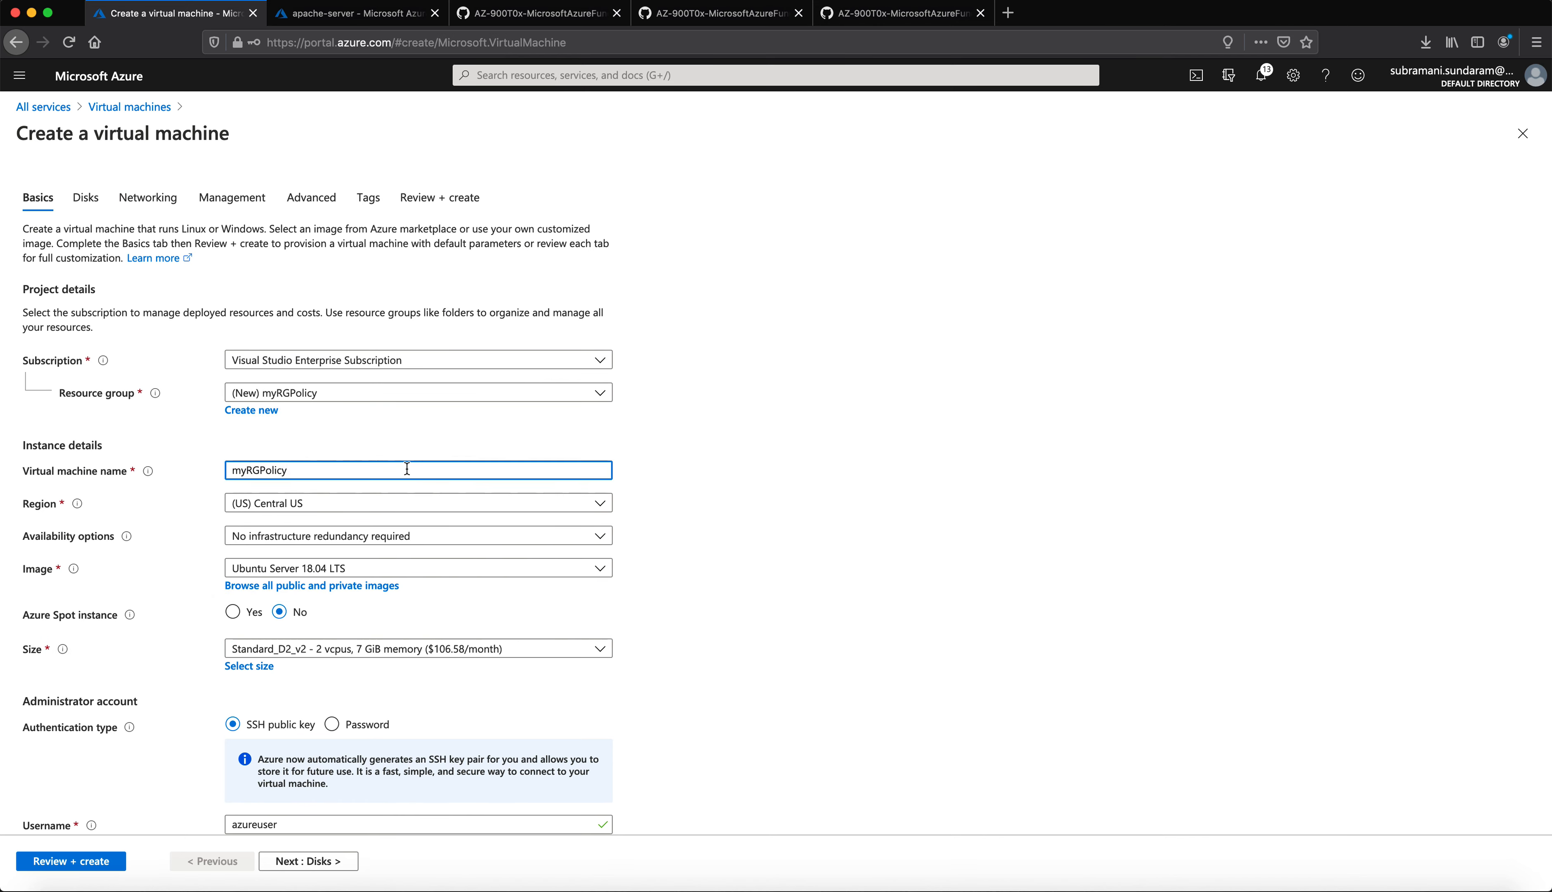
click(845, 530)
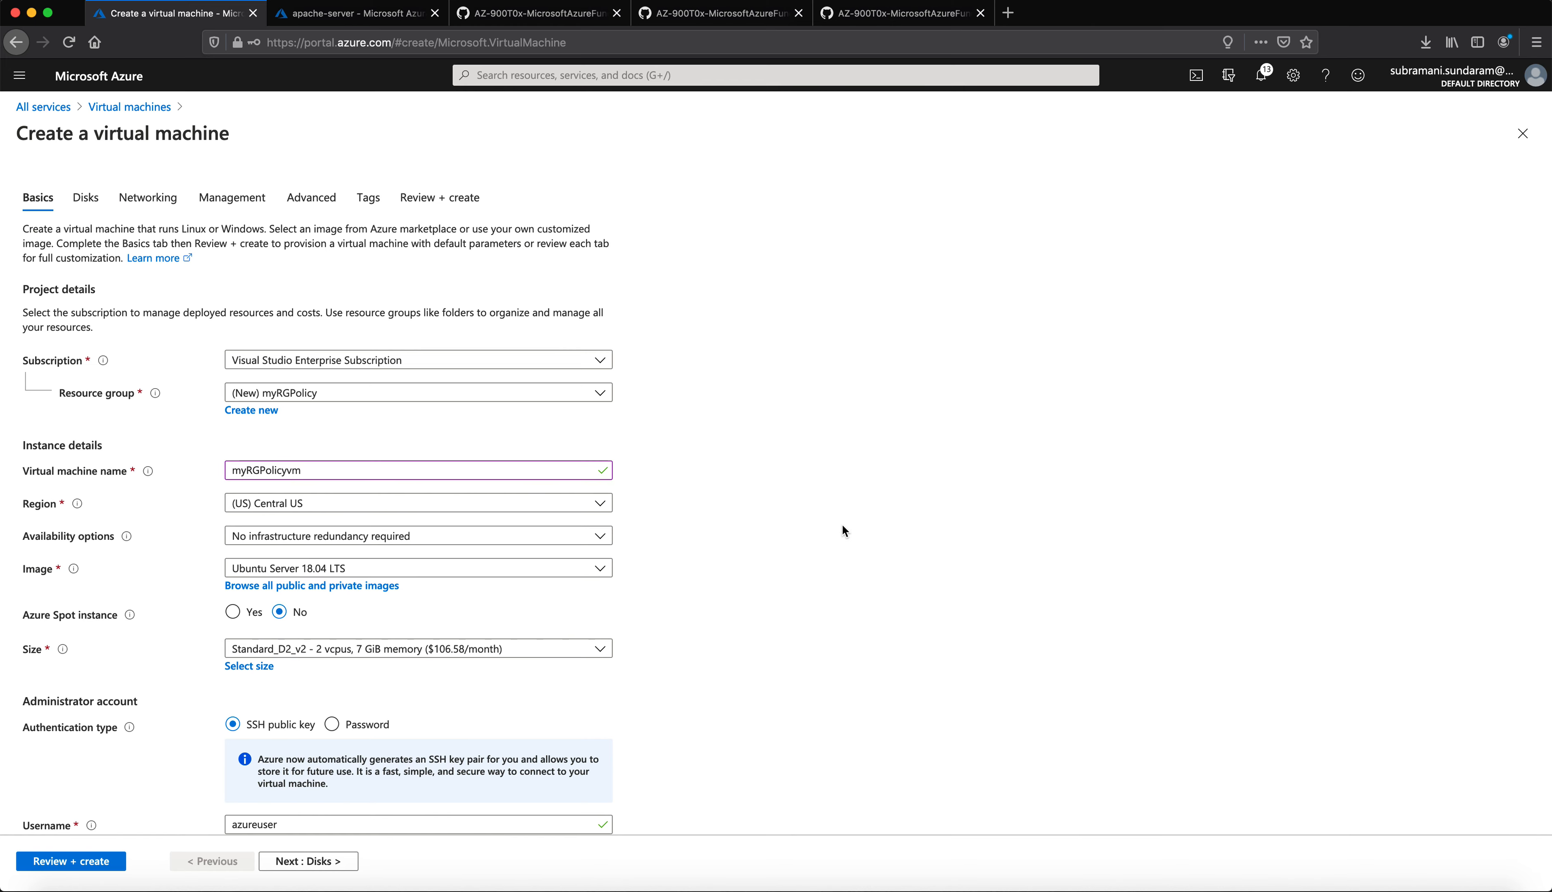
Step: Set the region to (US) East US and the size to Standard_D4s_v3
click(299, 495)
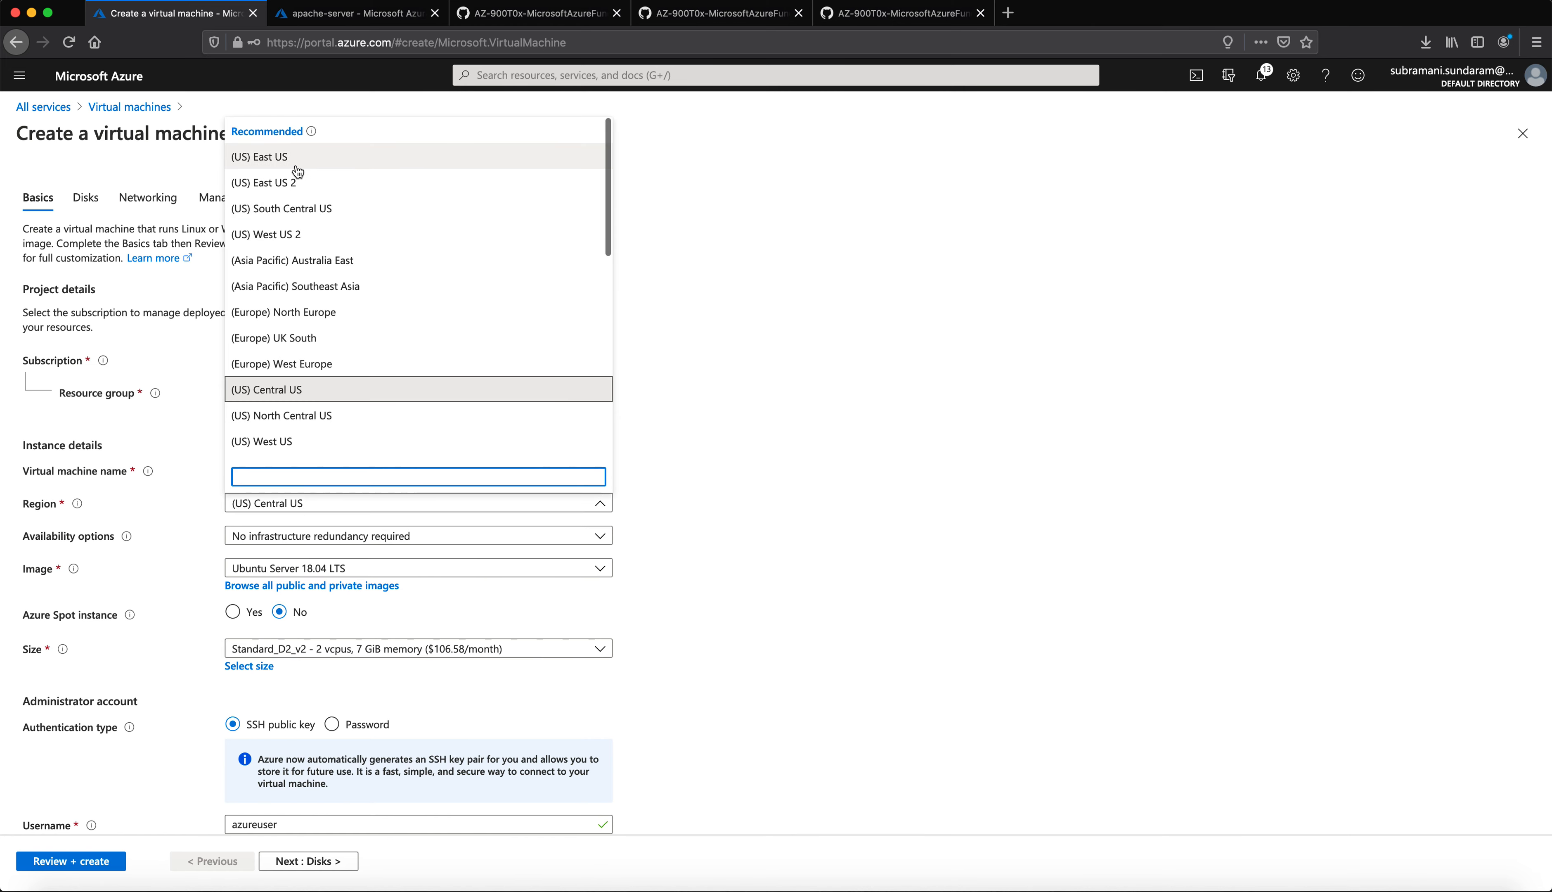
click(305, 155)
scroll(771, 583, down, 5)
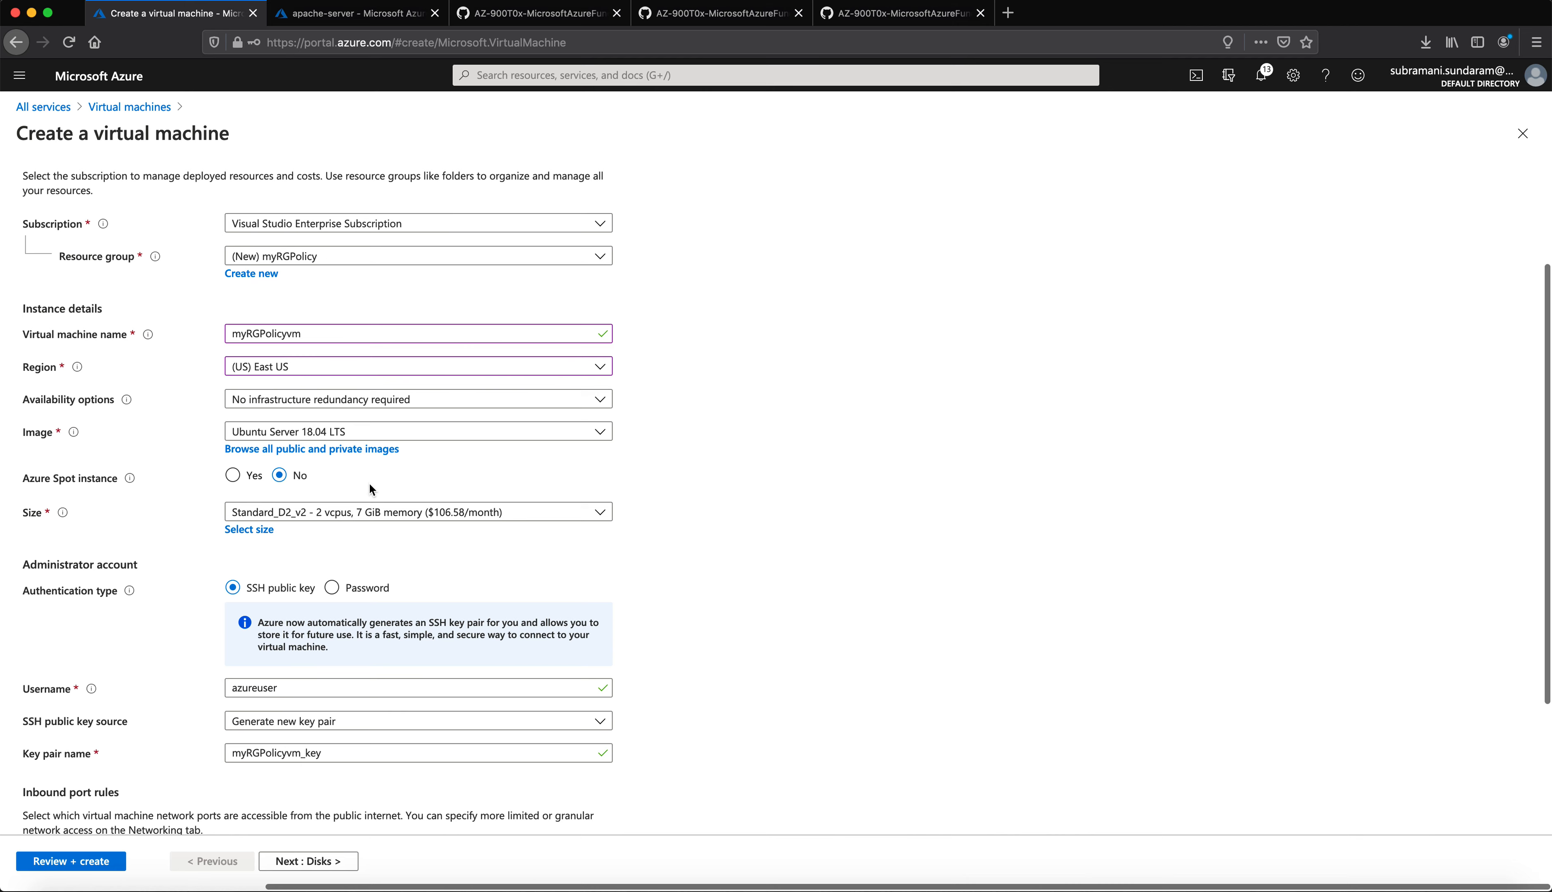
scroll(374, 455, down, 2)
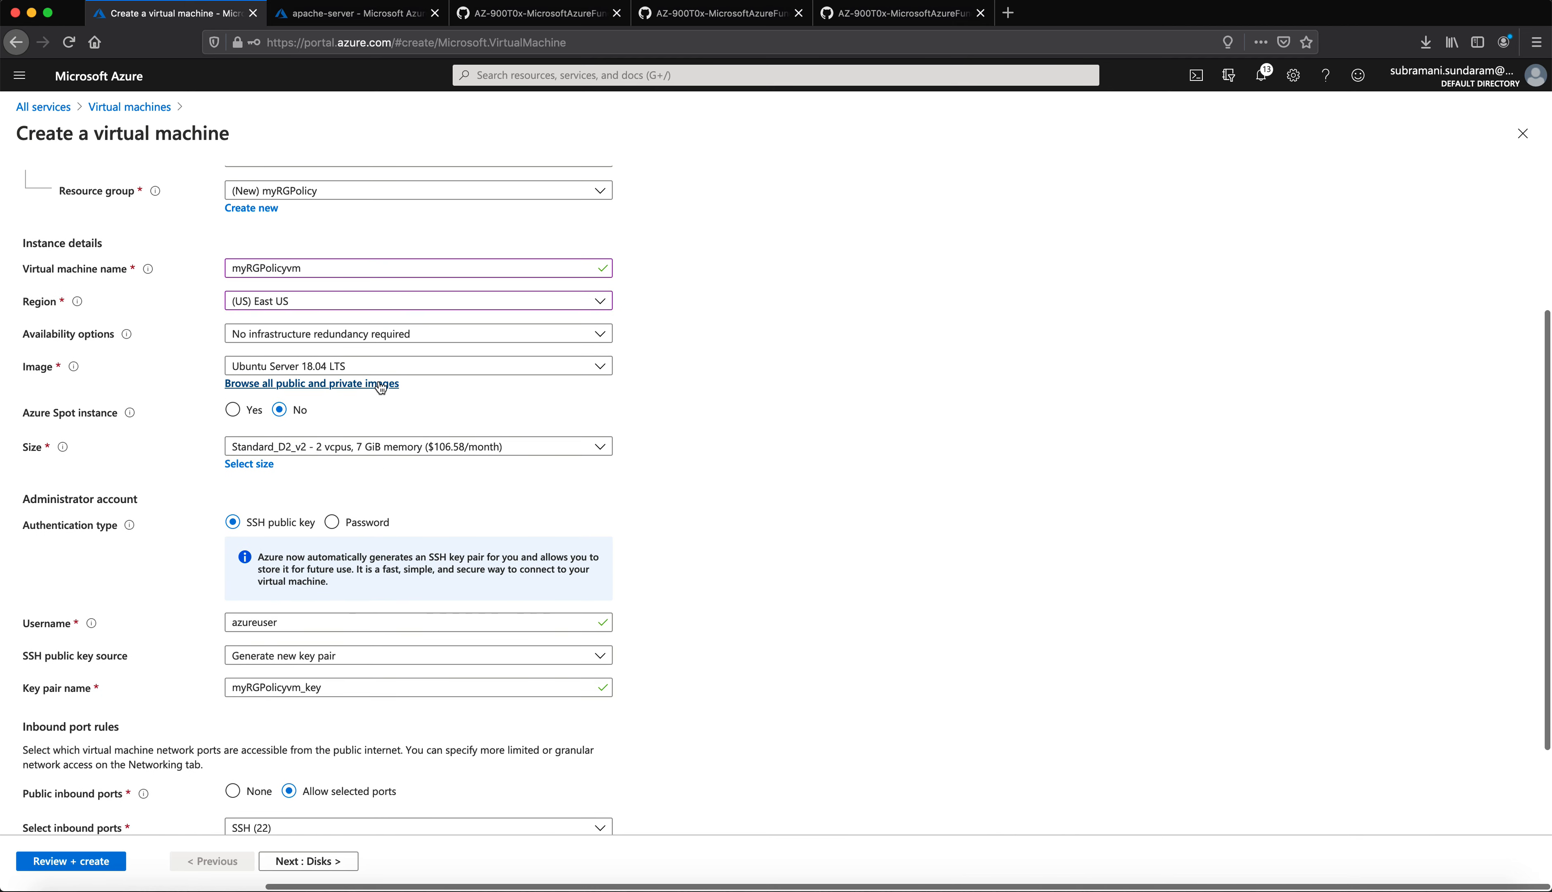
scroll(337, 495, down, 1)
click(351, 442)
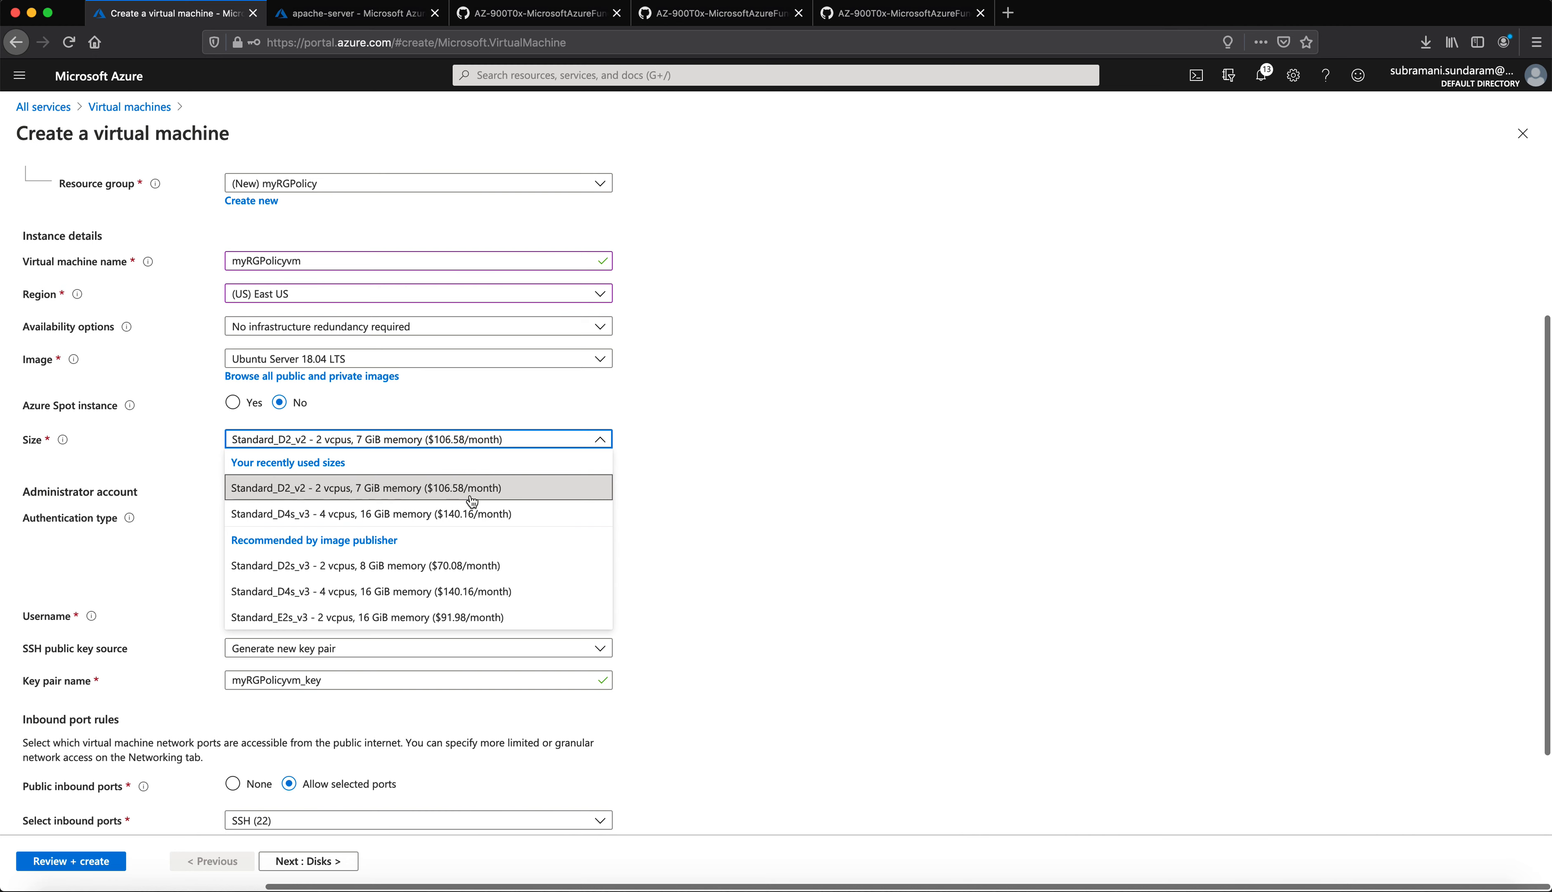
click(328, 520)
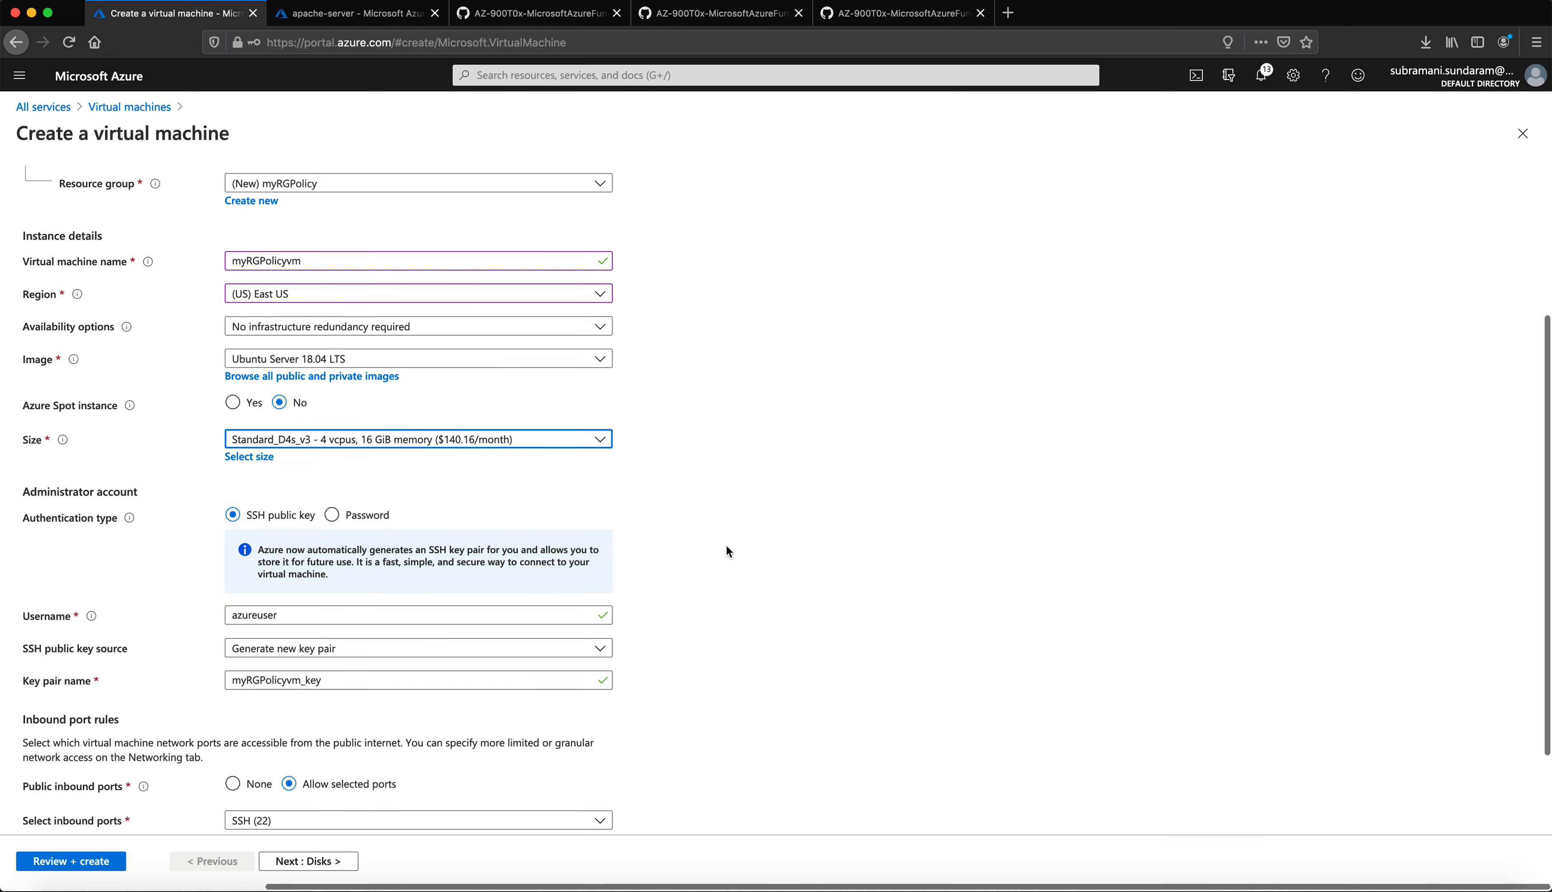
Step: Switch to password authentication and enter the administrator username, password and confirmation
click(732, 561)
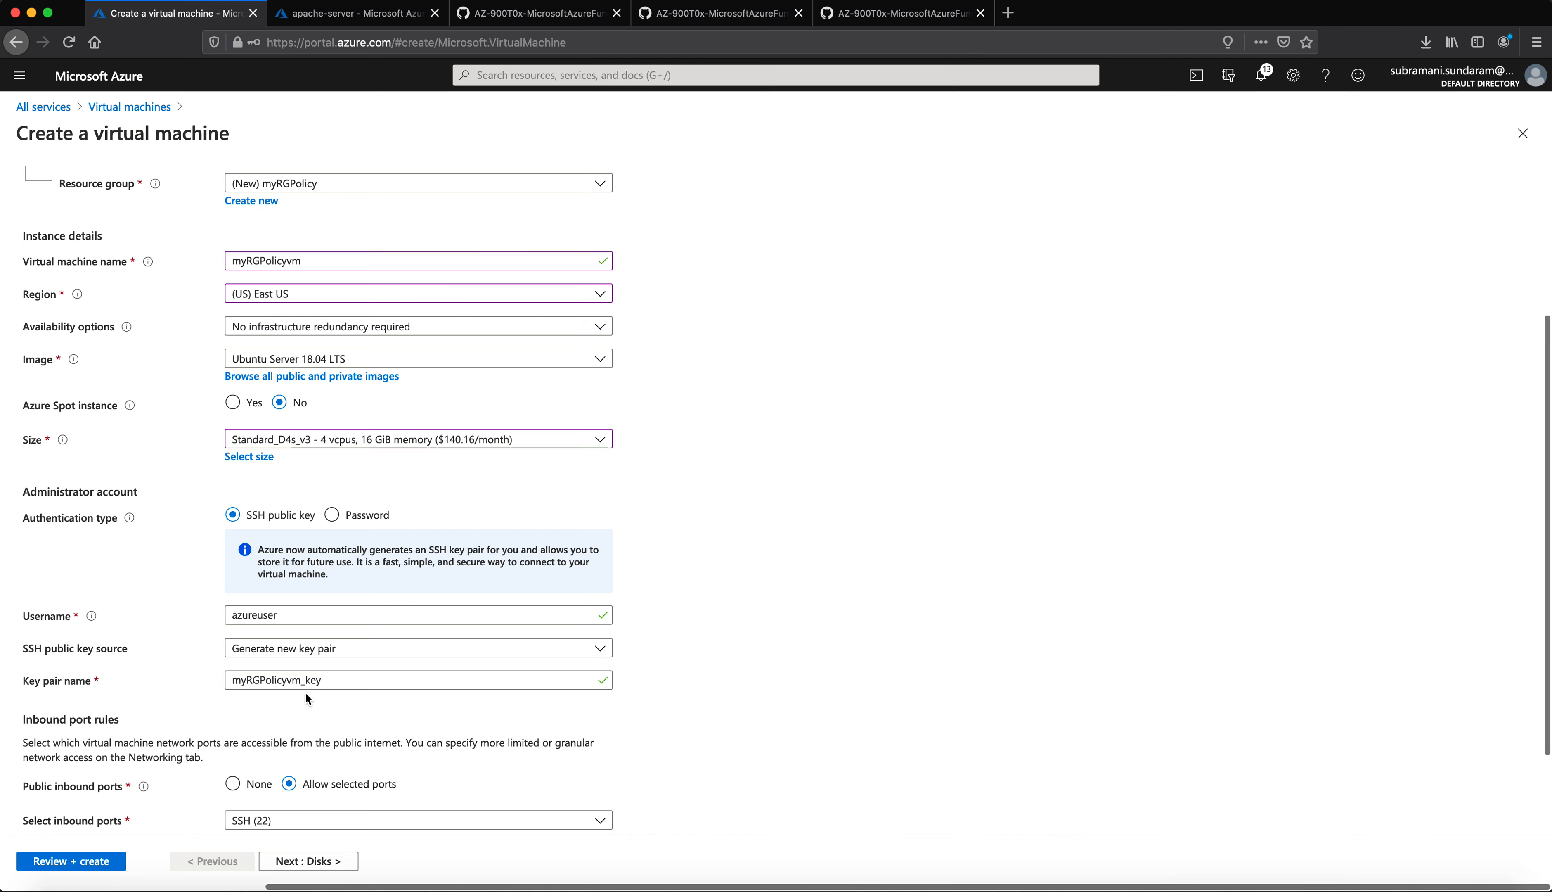
click(332, 520)
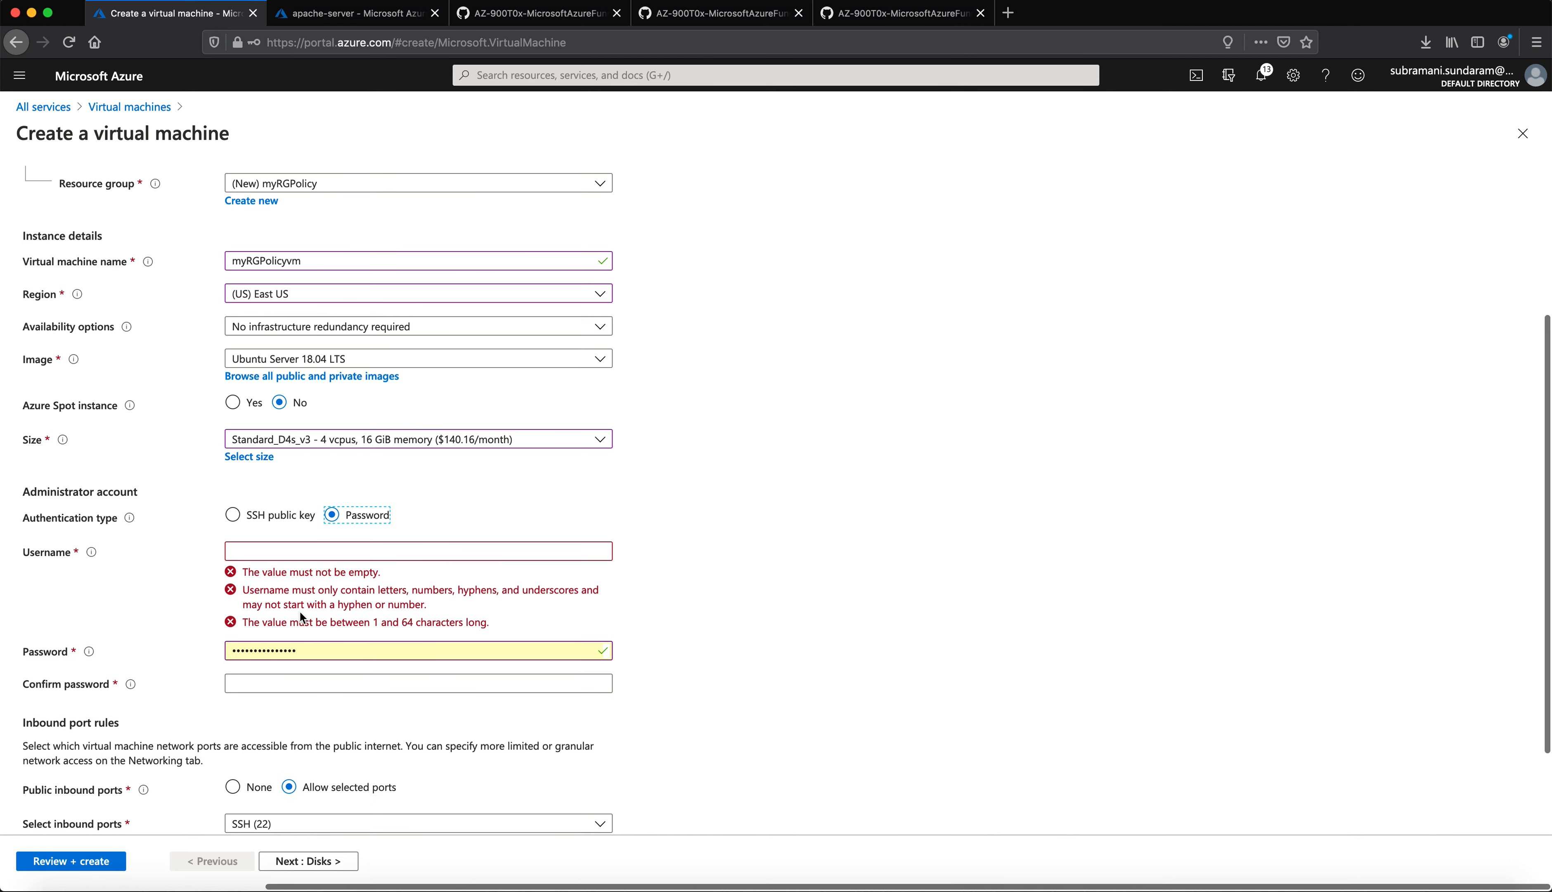
click(316, 551)
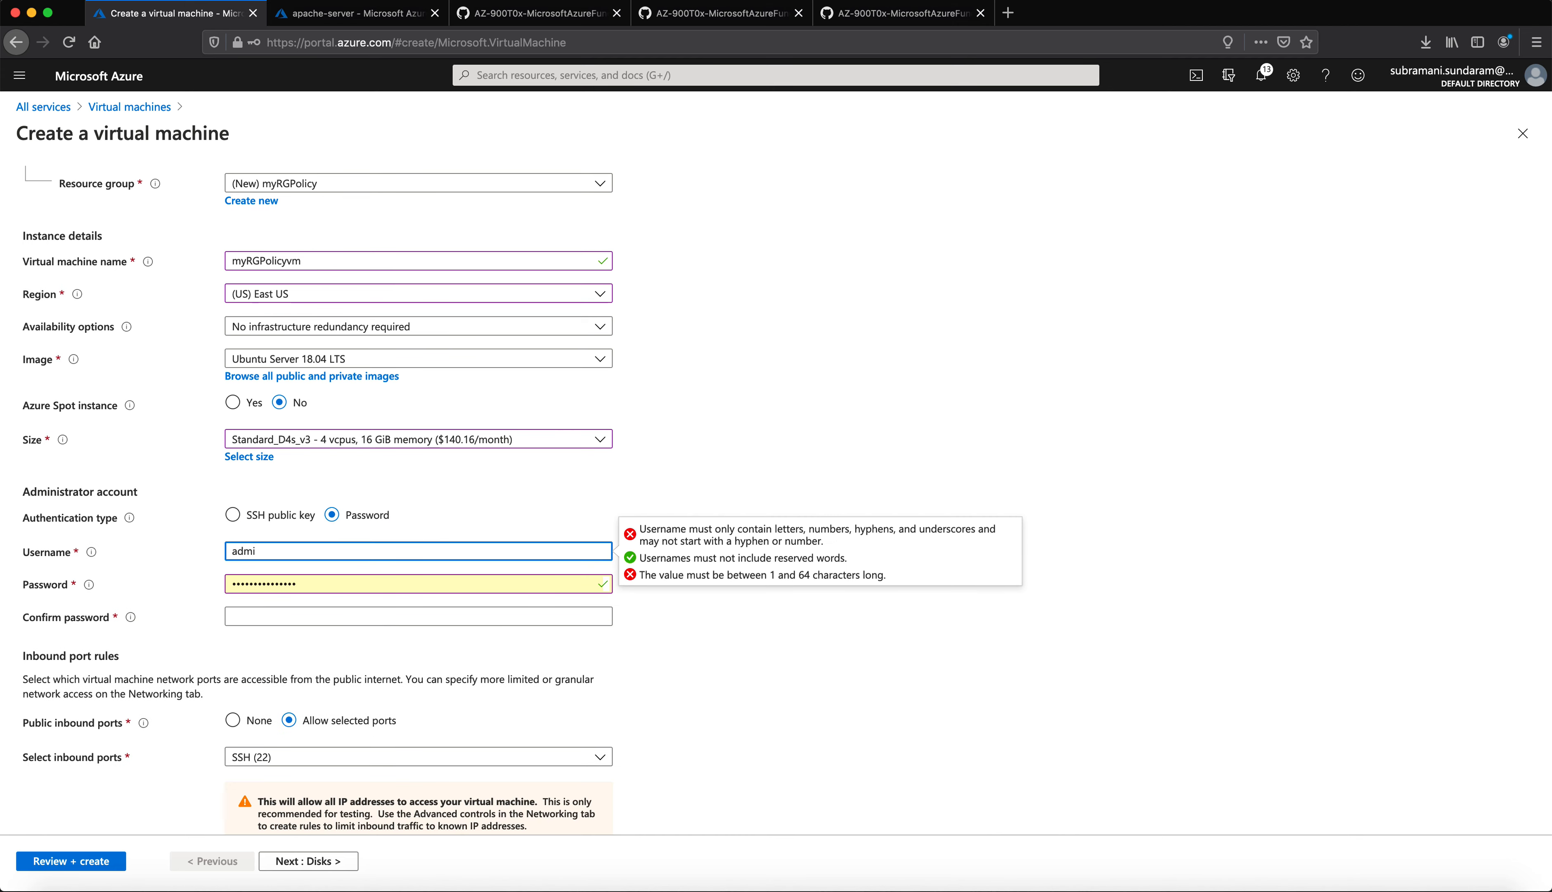
key(Tab)
text(••)
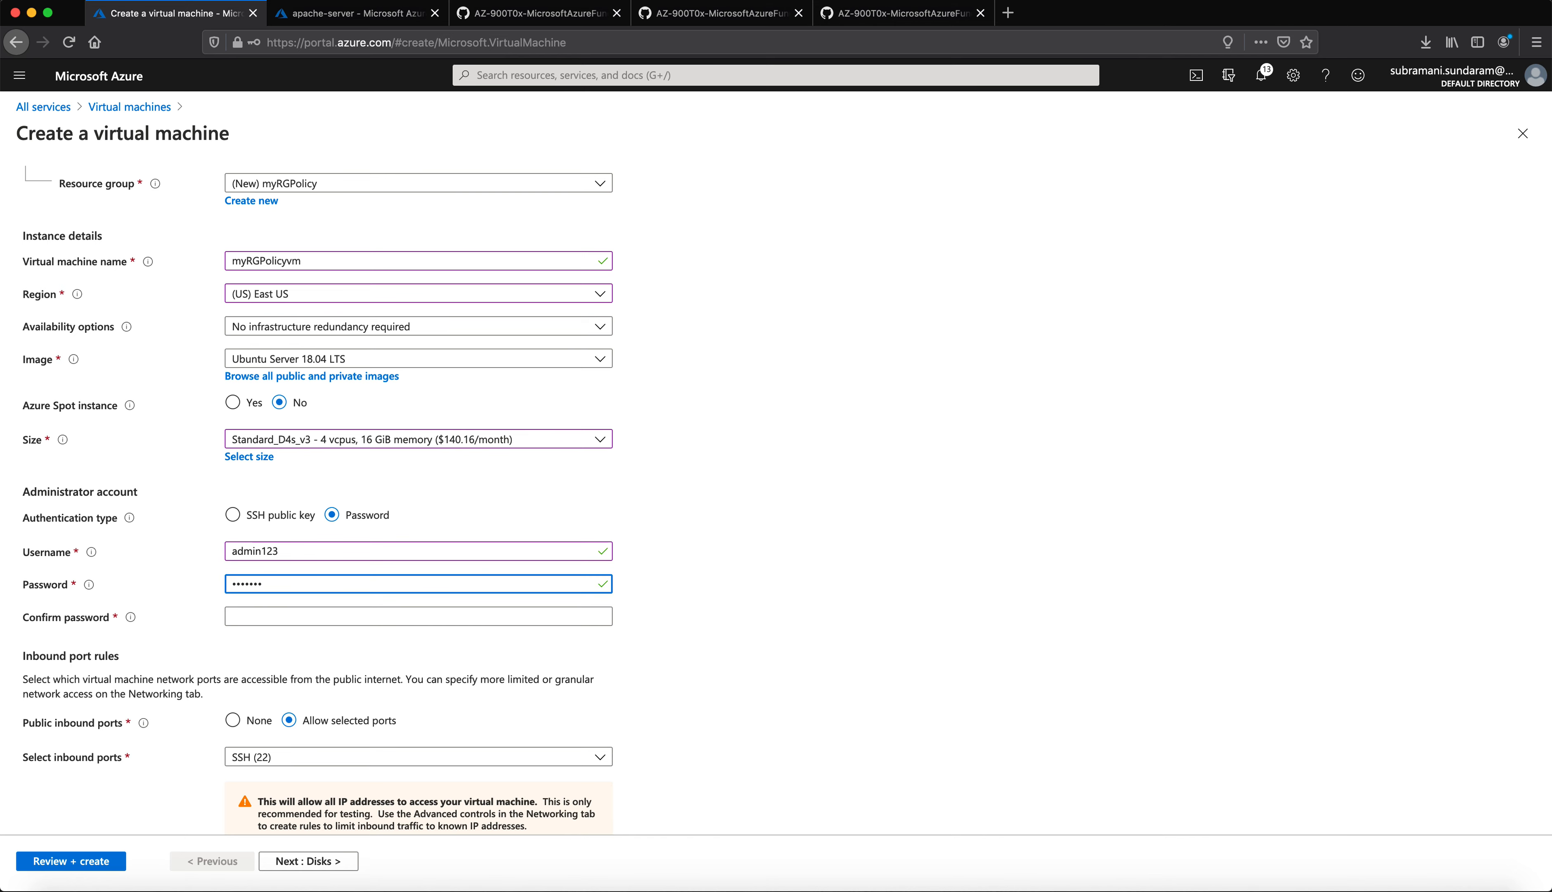
key(Tab)
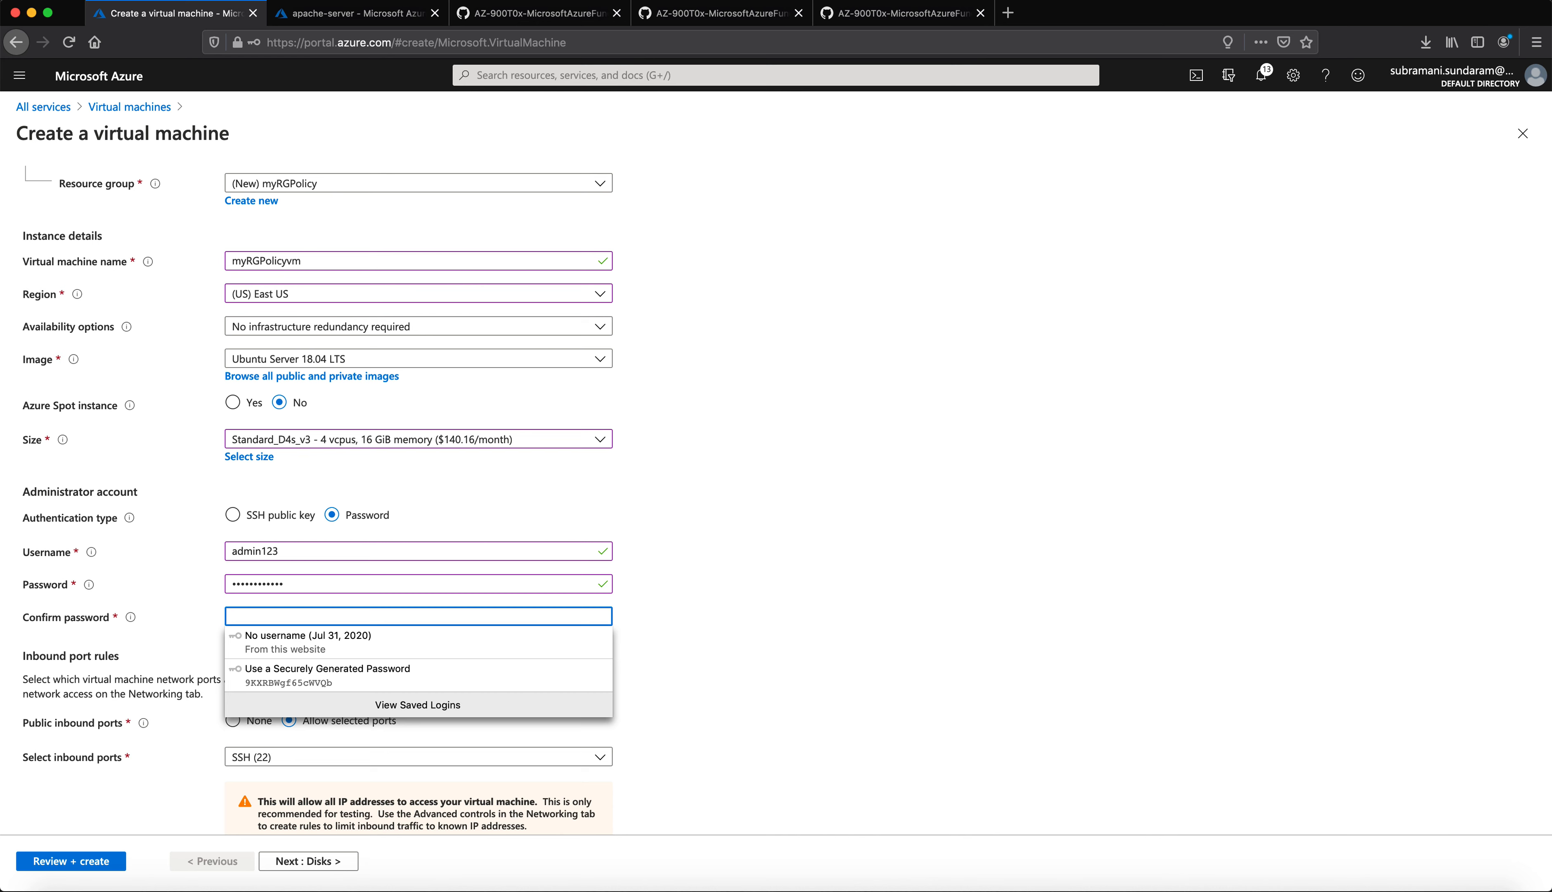
text(••••)
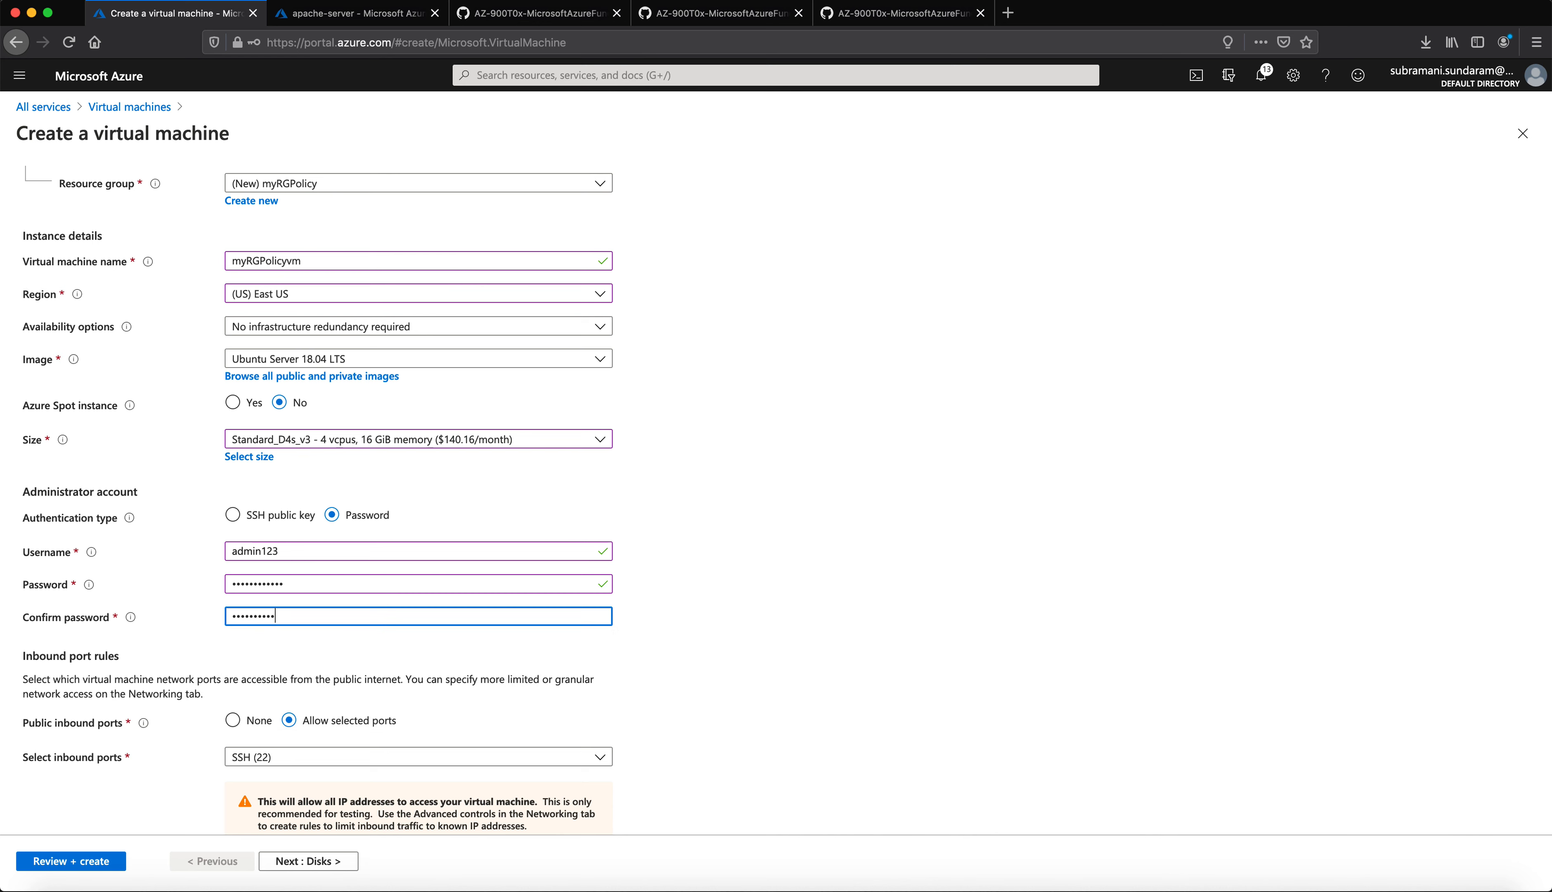
Step: Run Review + create on the Standard_D4s_v3 VM and see validation pass
click(816, 724)
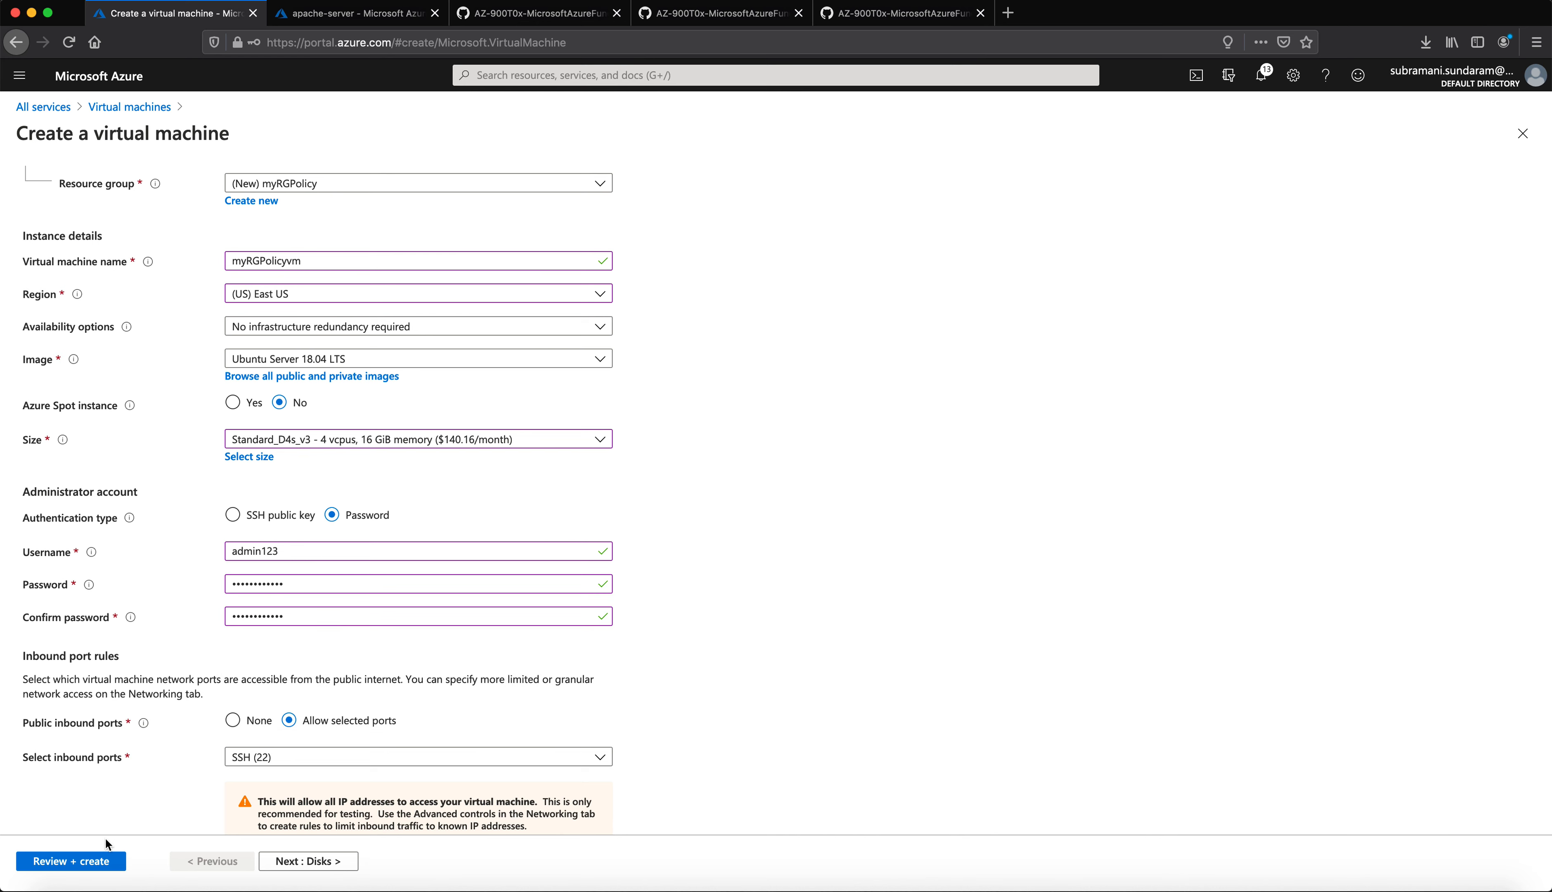
click(91, 865)
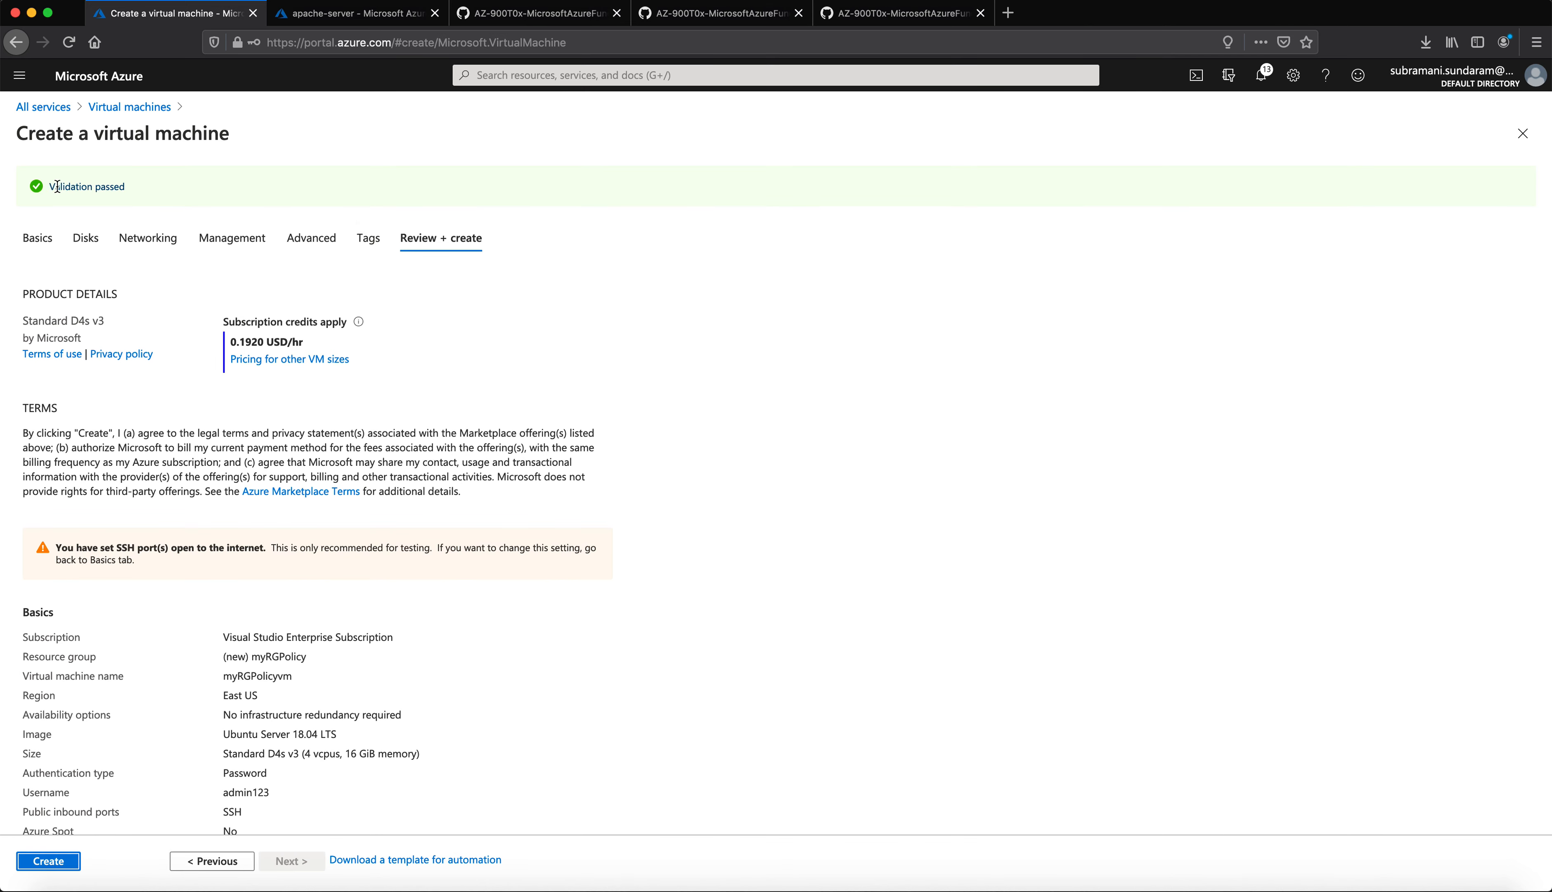
scroll(292, 557, down, 4)
scroll(307, 570, up, 4)
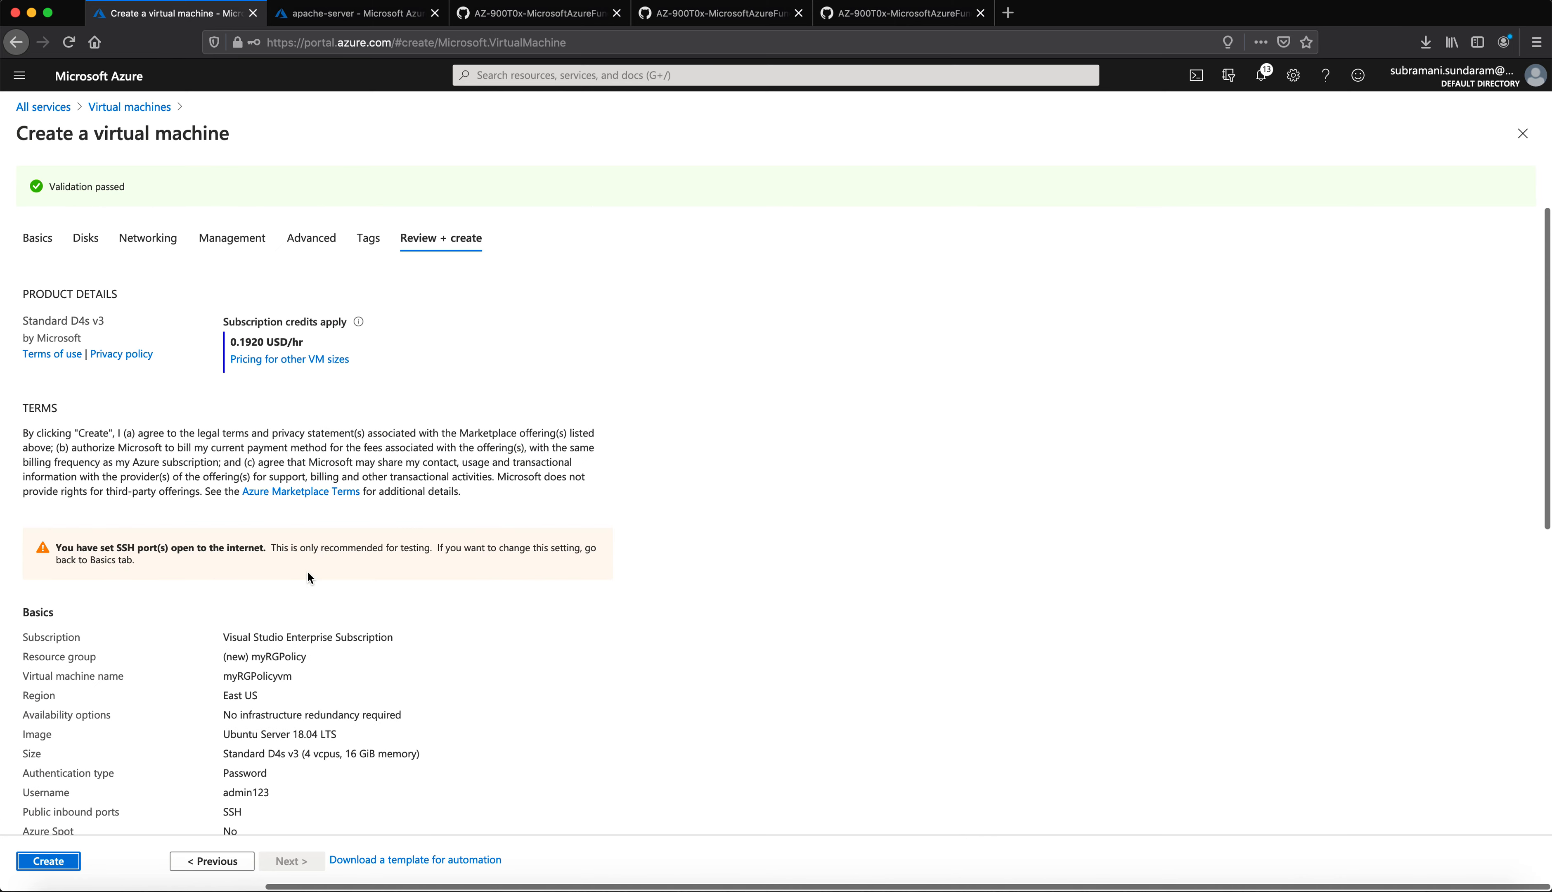
Step: Check the Disks and Basics review tabs, then leave the form via the All services breadcrumb
click(85, 238)
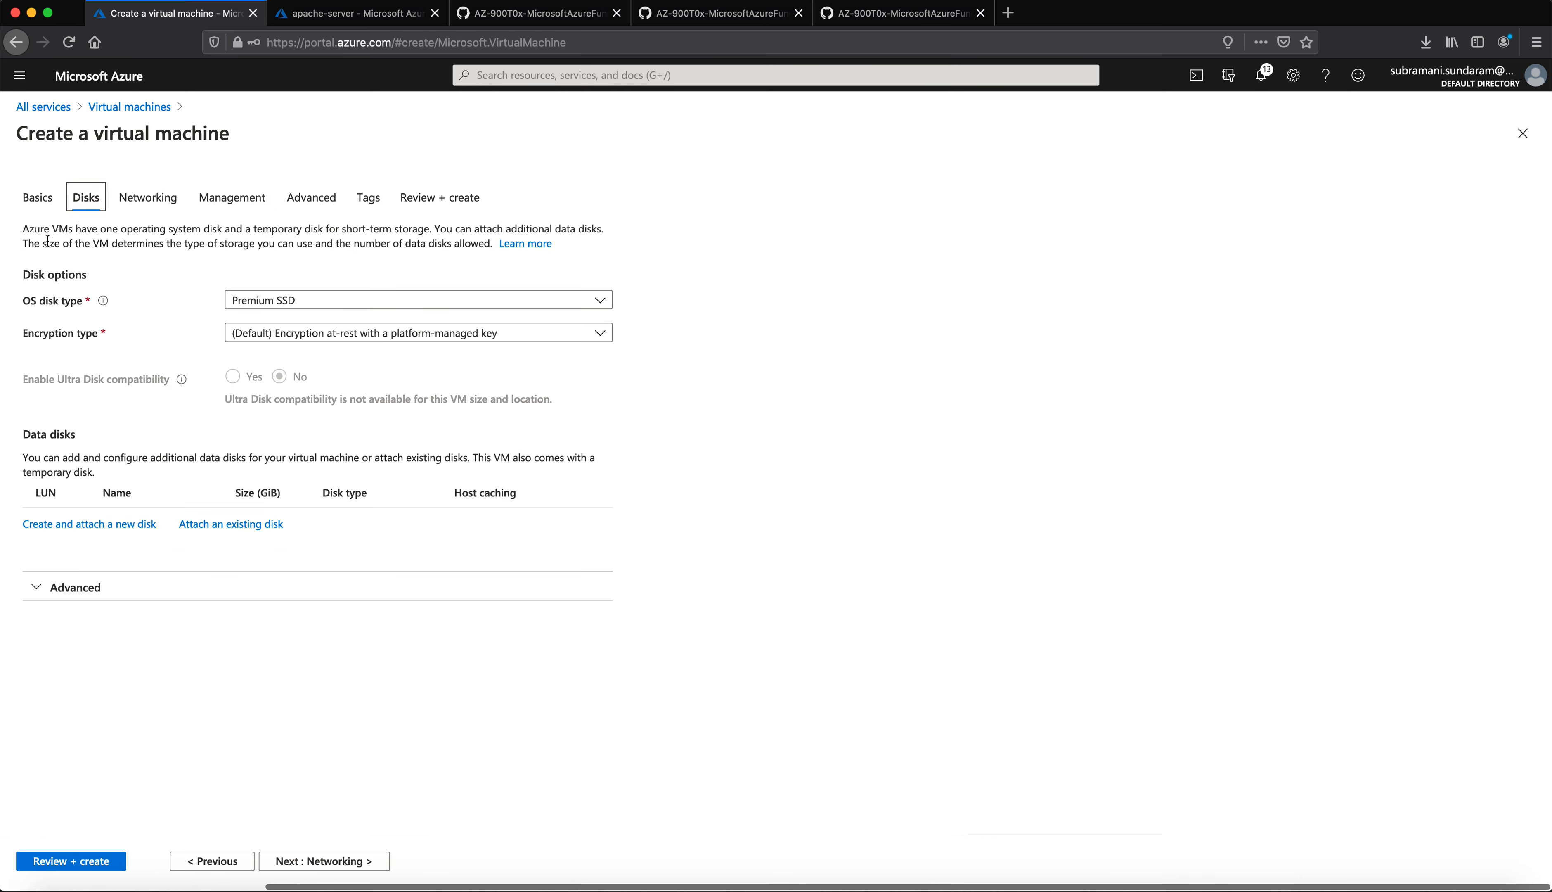
click(38, 197)
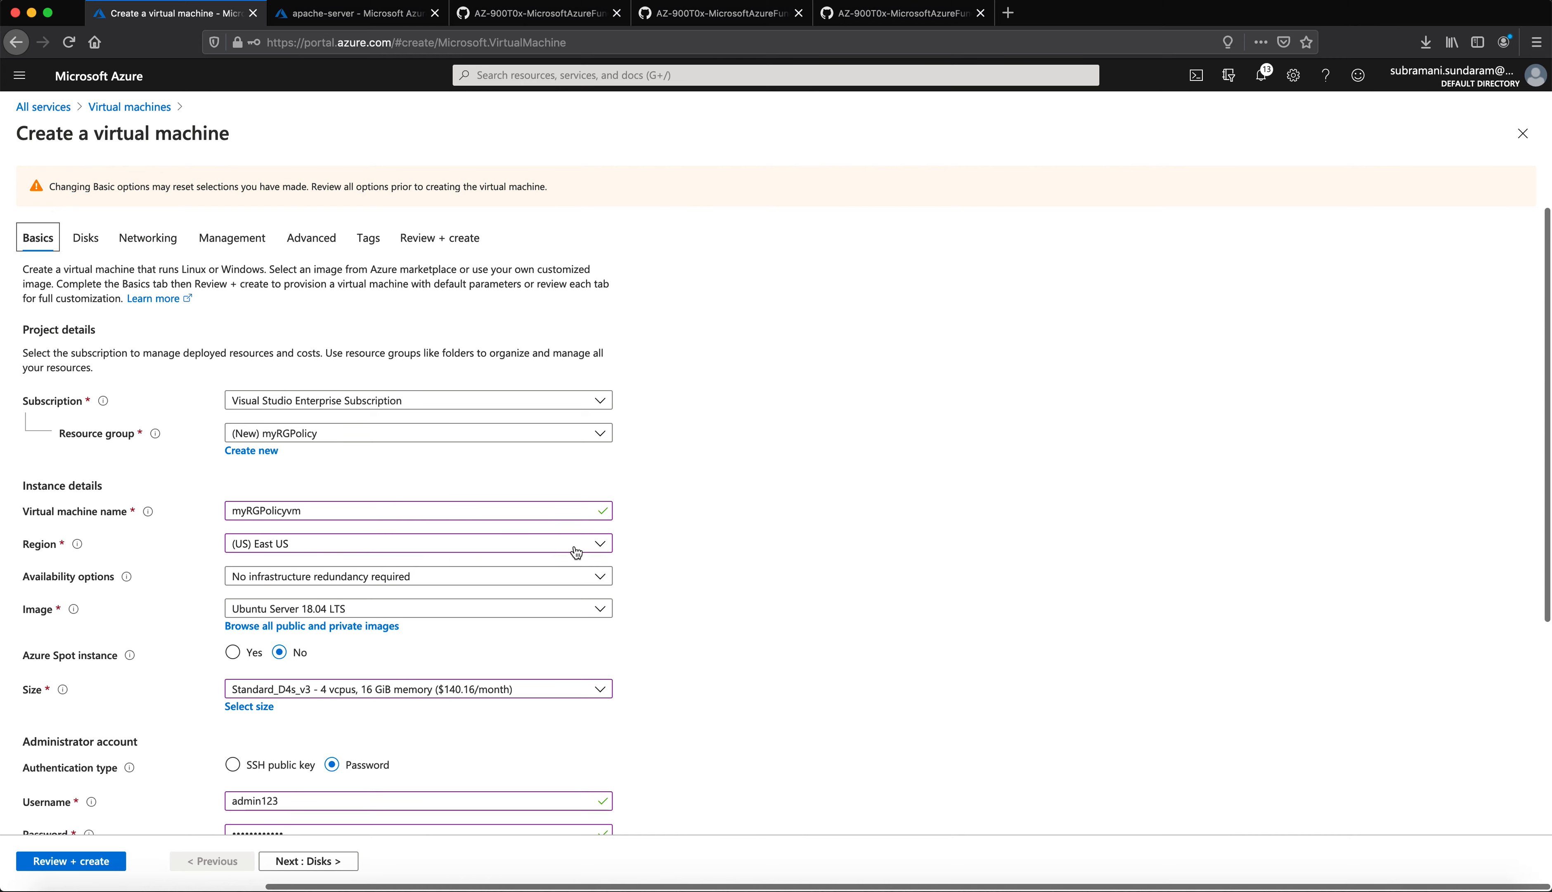
scroll(575, 549, down, 4)
scroll(536, 535, up, 2)
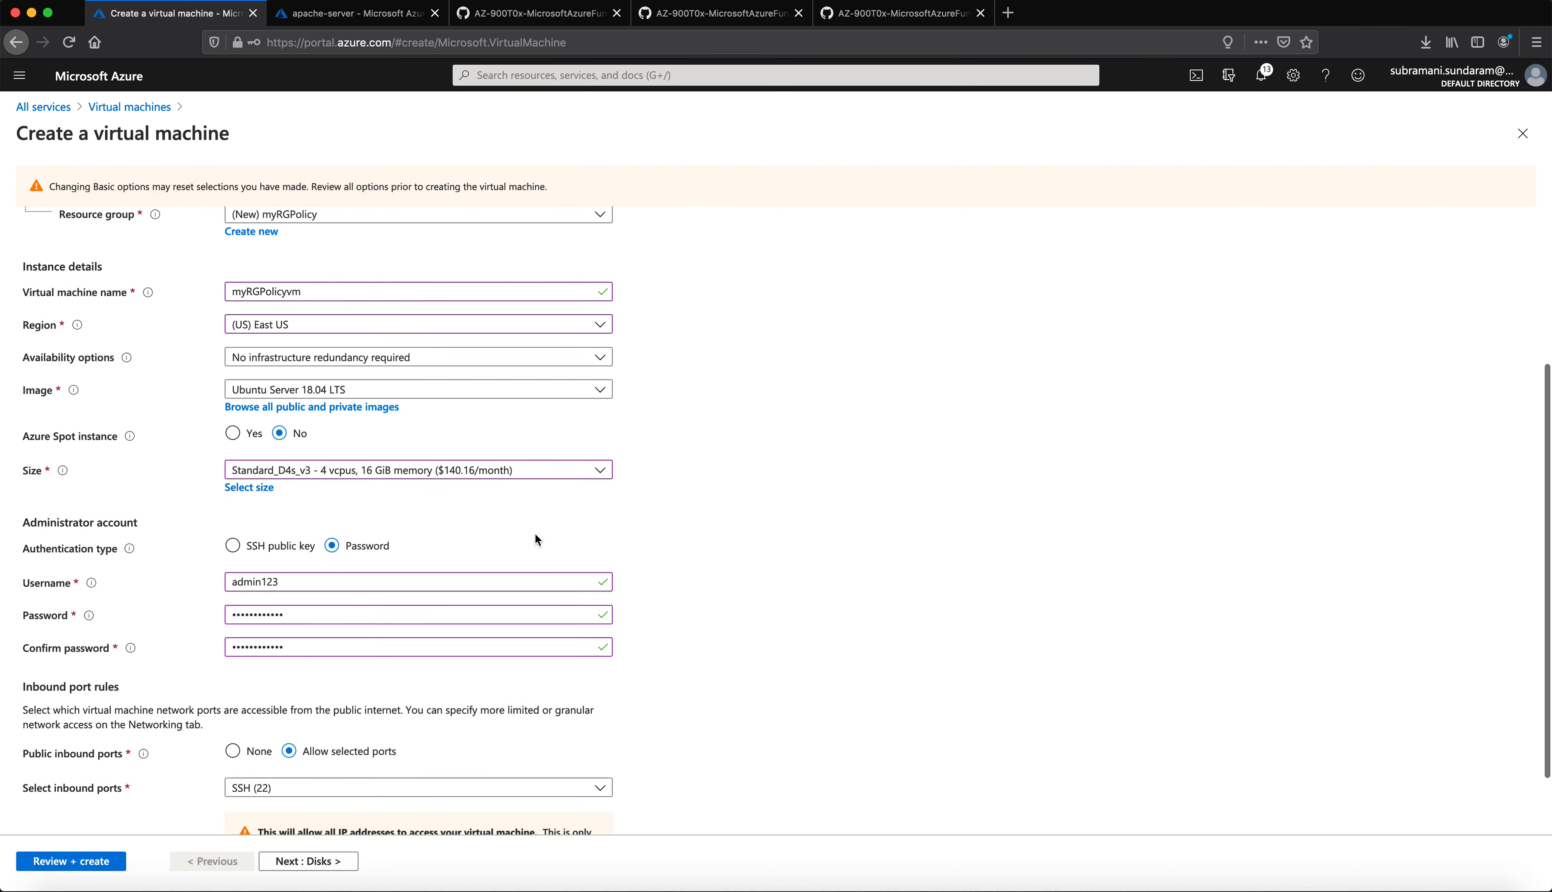
click(63, 110)
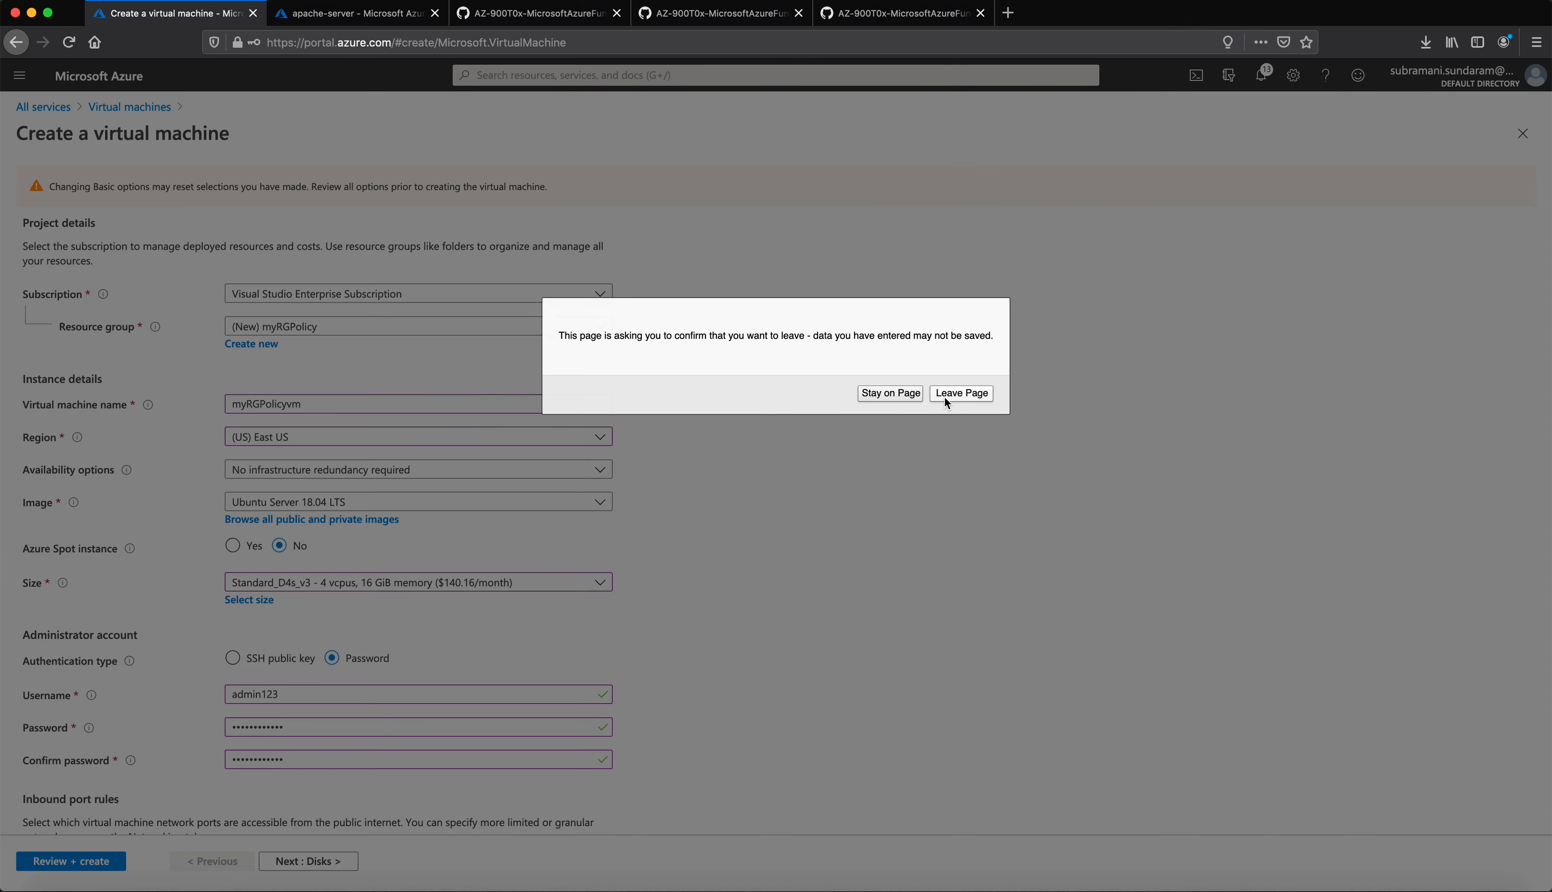
Step: Confirm leaving the unsaved VM form and sign out of the portal
click(986, 394)
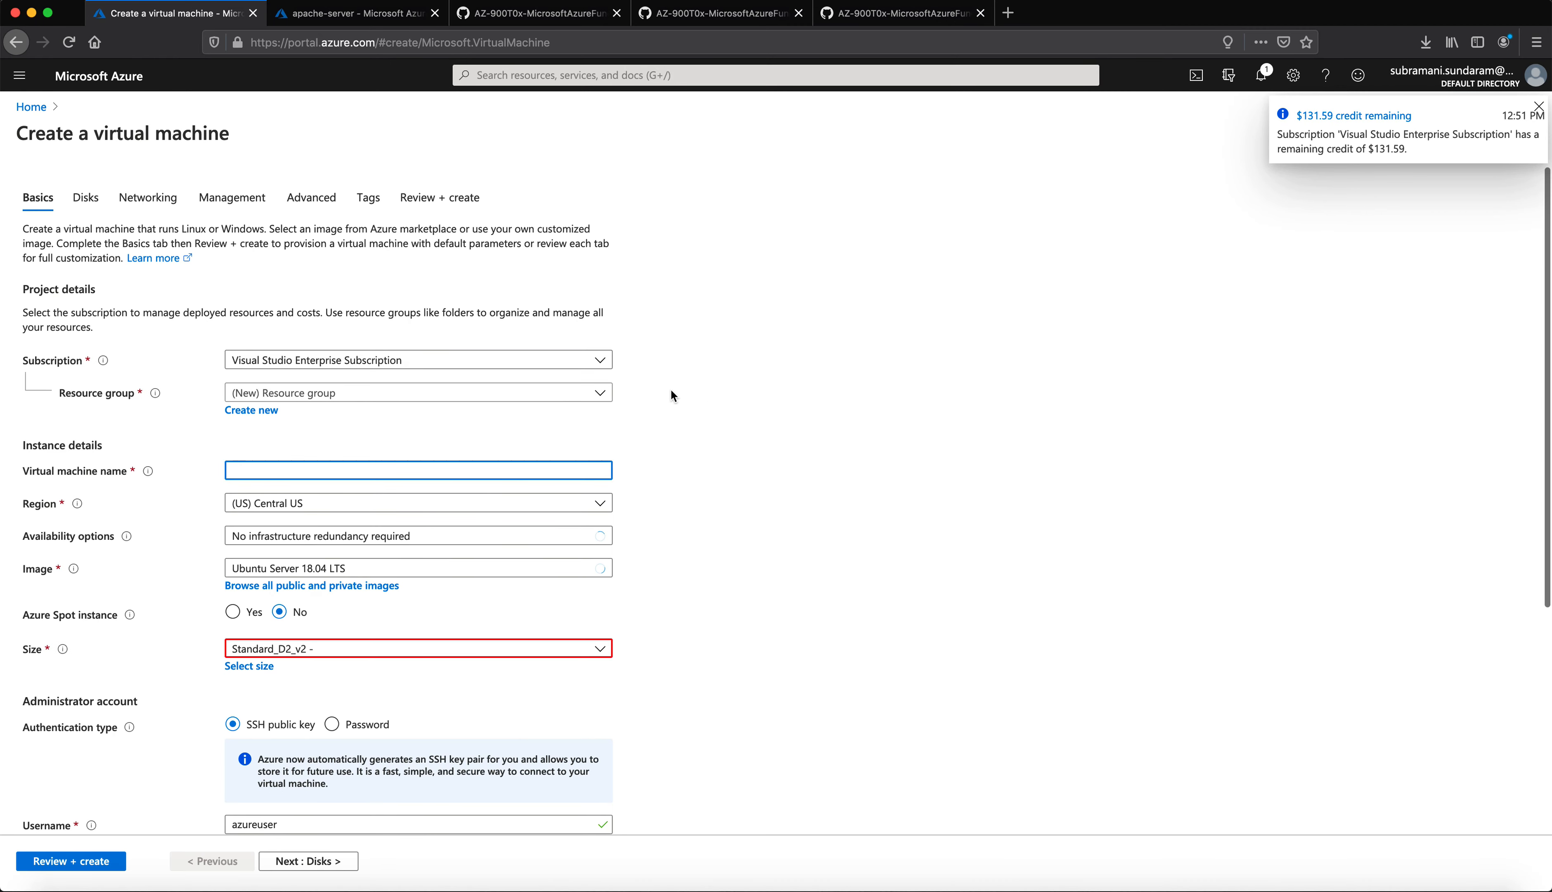
click(1472, 85)
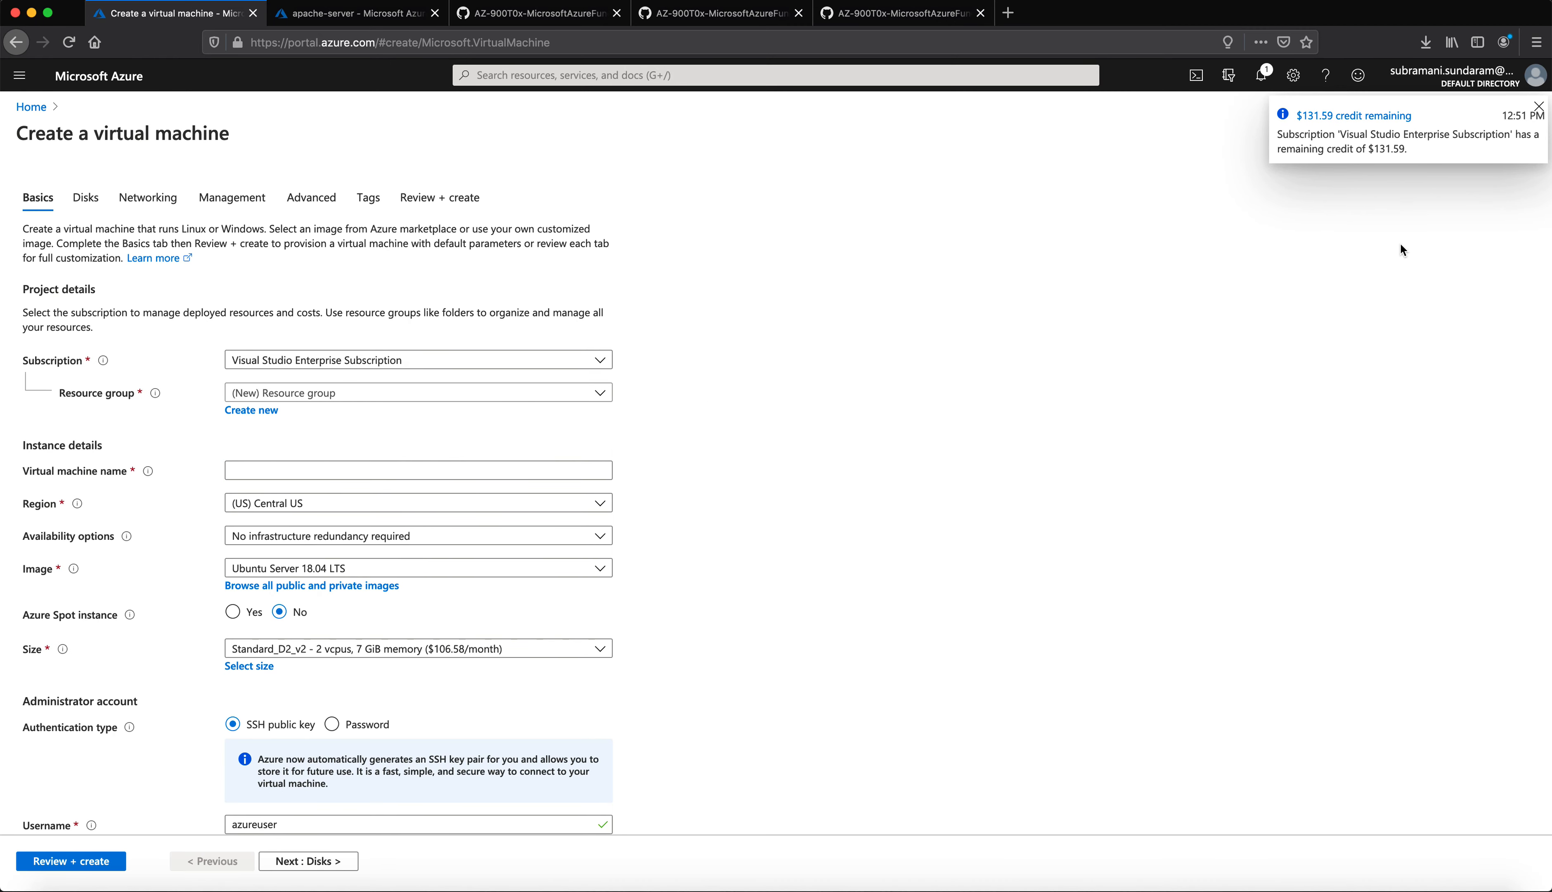
click(1514, 116)
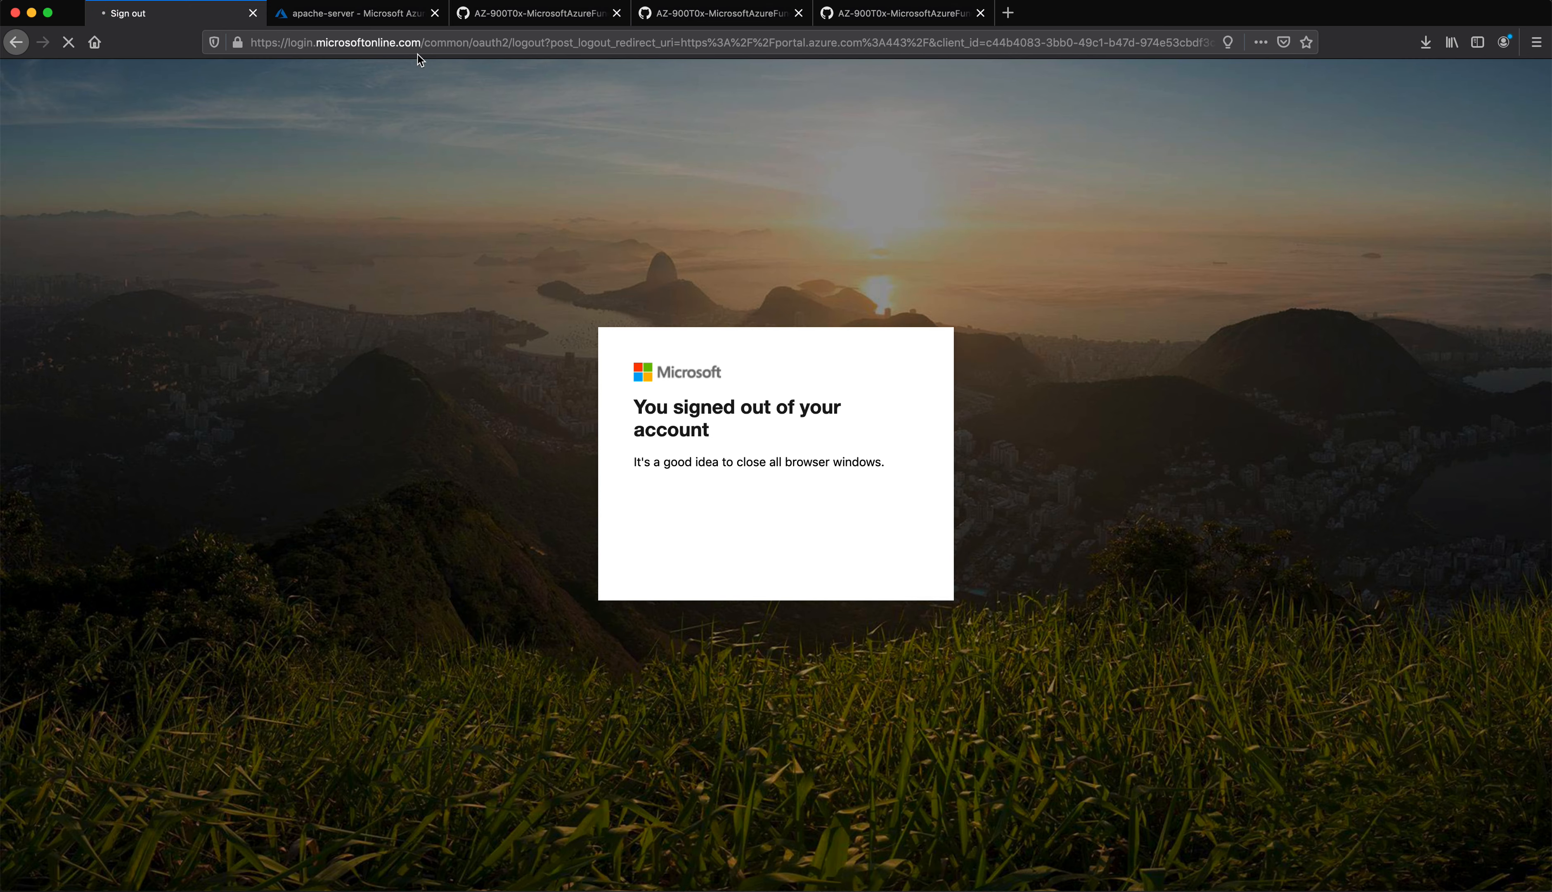
Step: Reload portal.azure.com, close the old apache-server tab, and sign in with the saved account
click(413, 42)
key(super+a)
text(por)
key(Return)
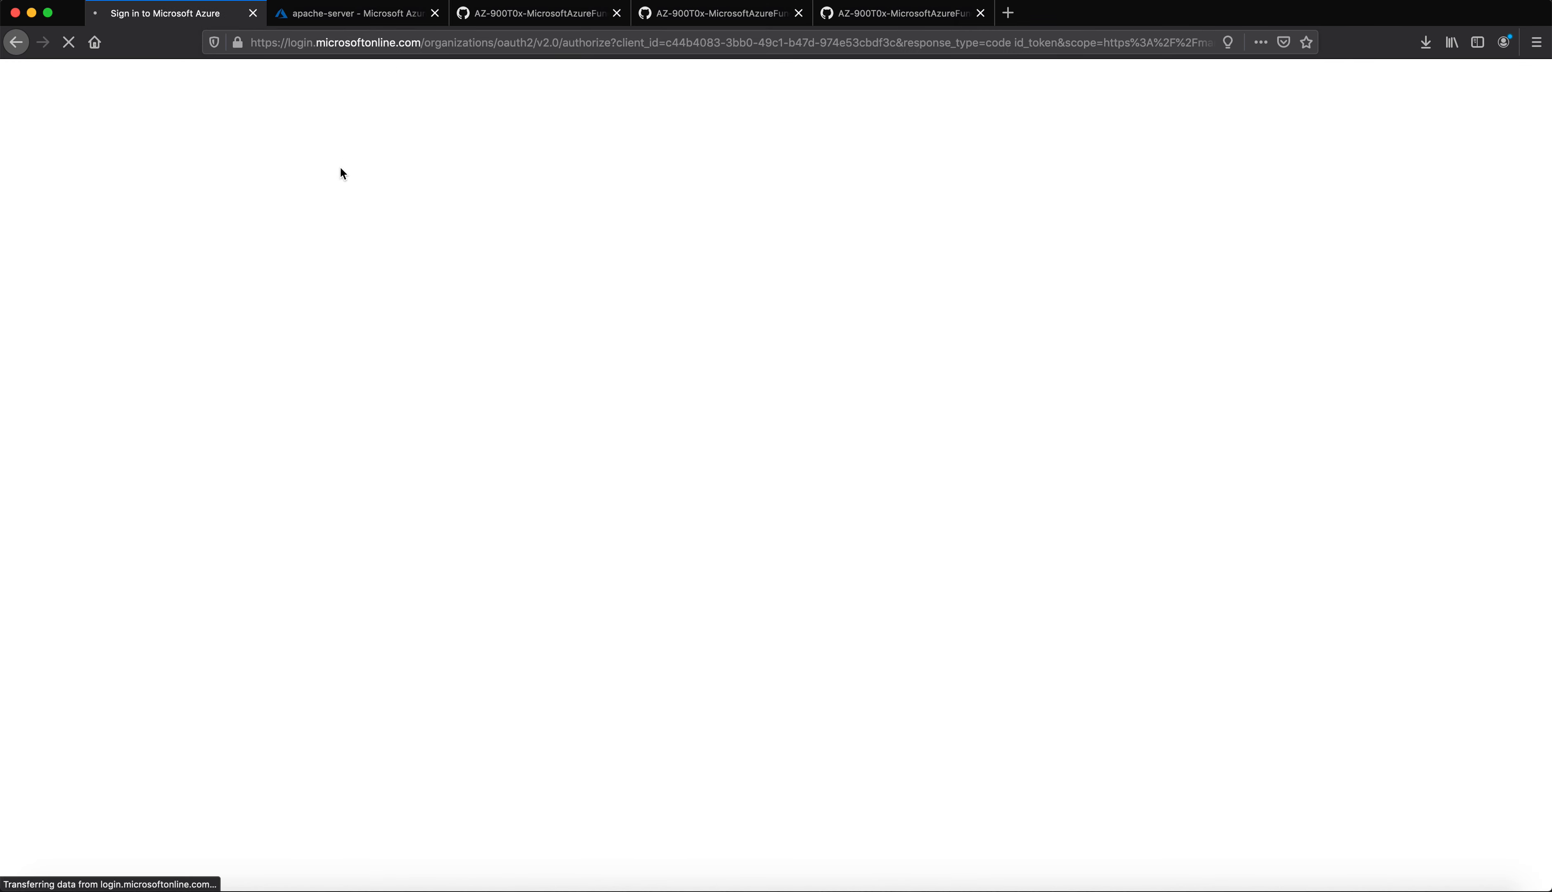
click(435, 13)
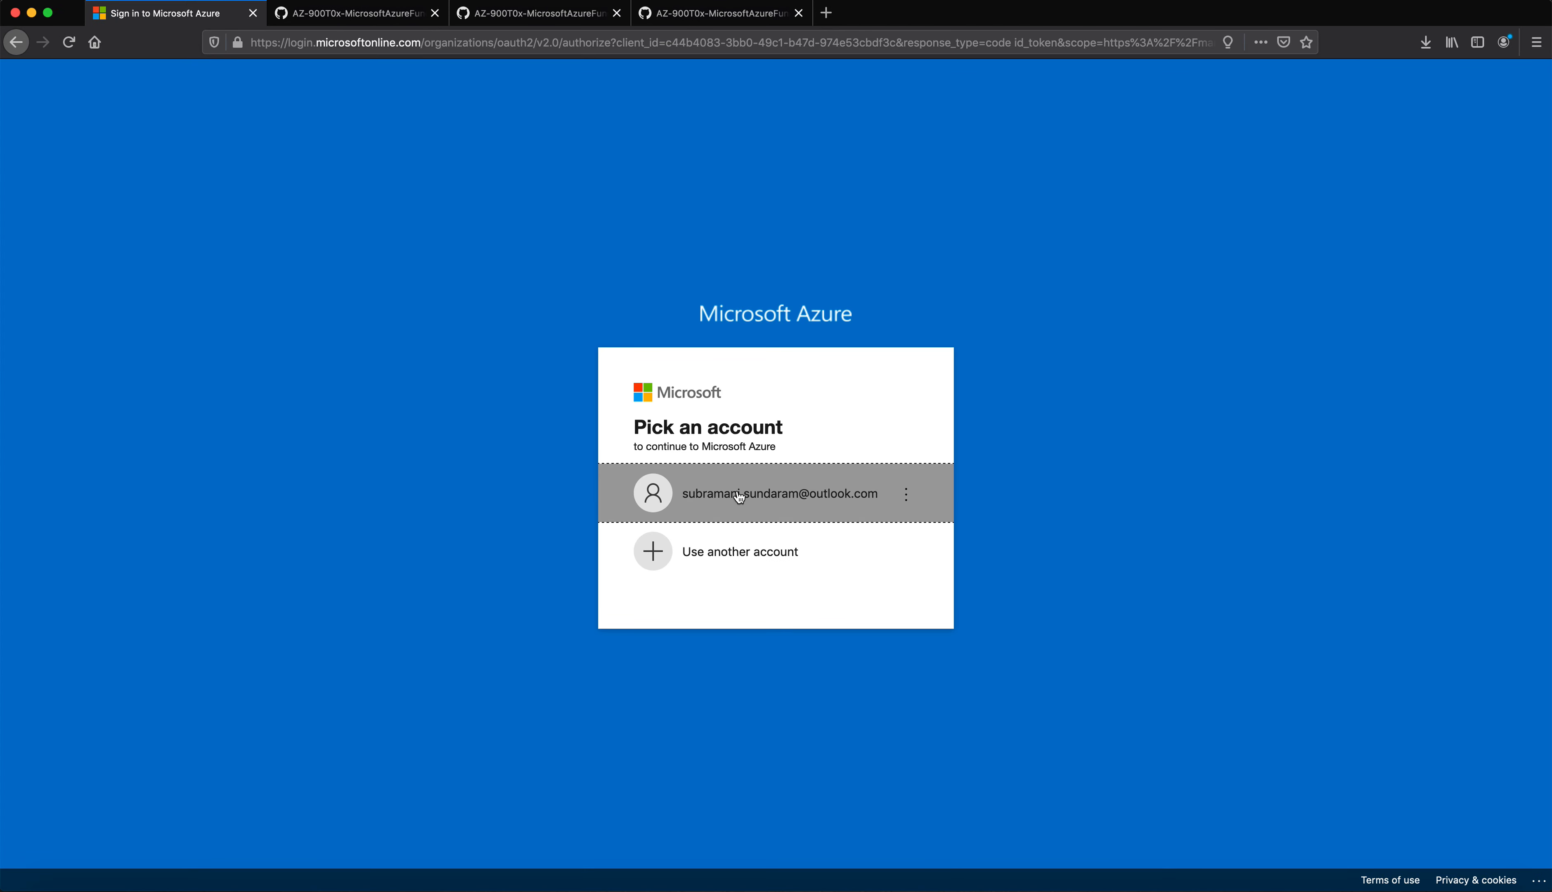
click(738, 493)
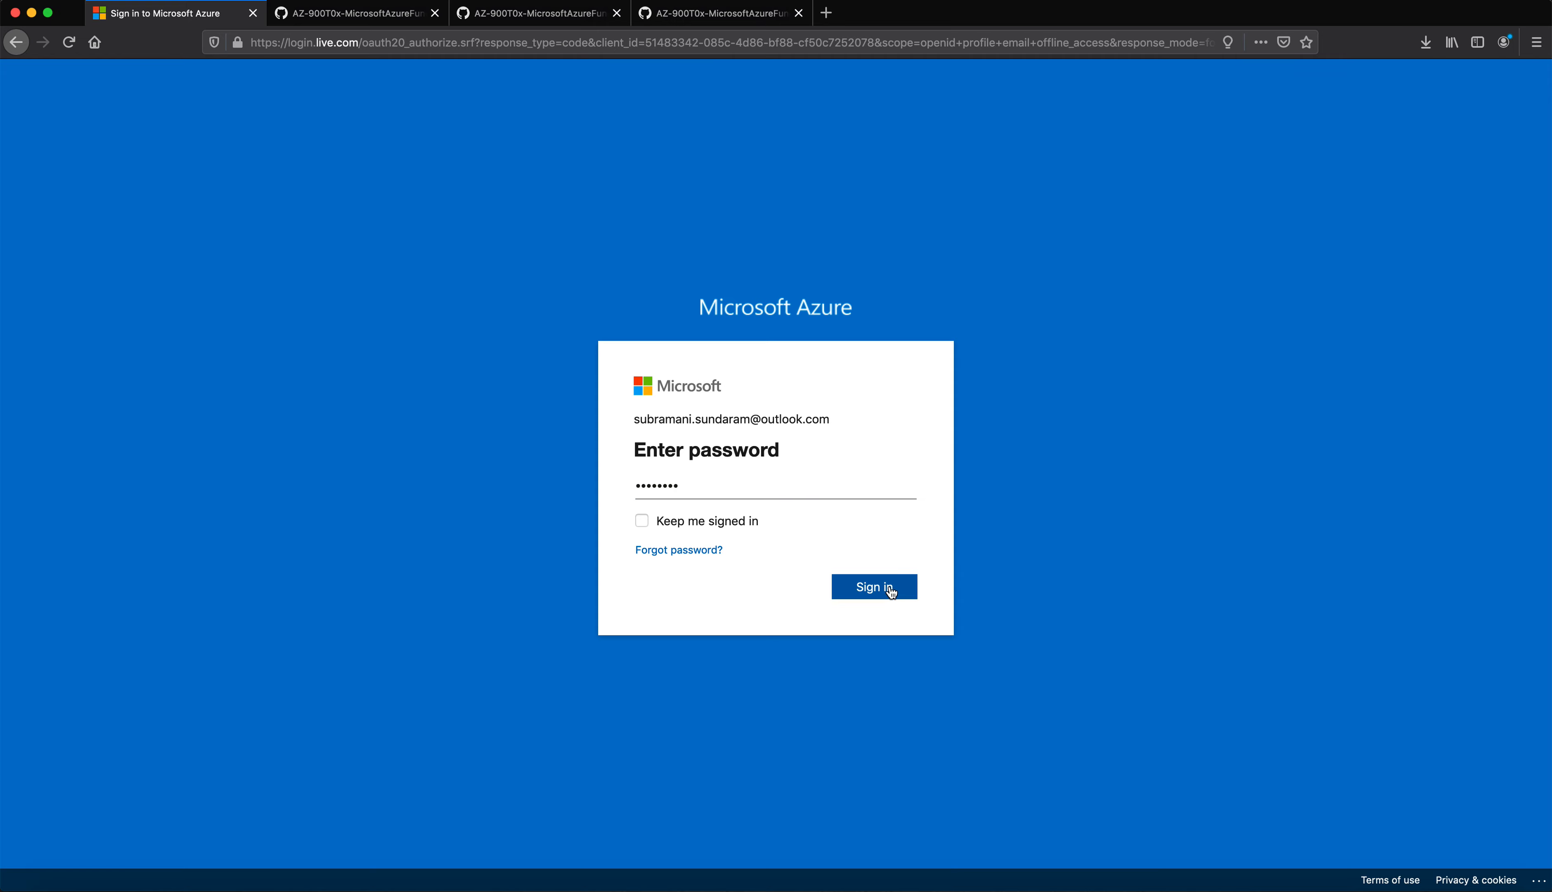
click(893, 590)
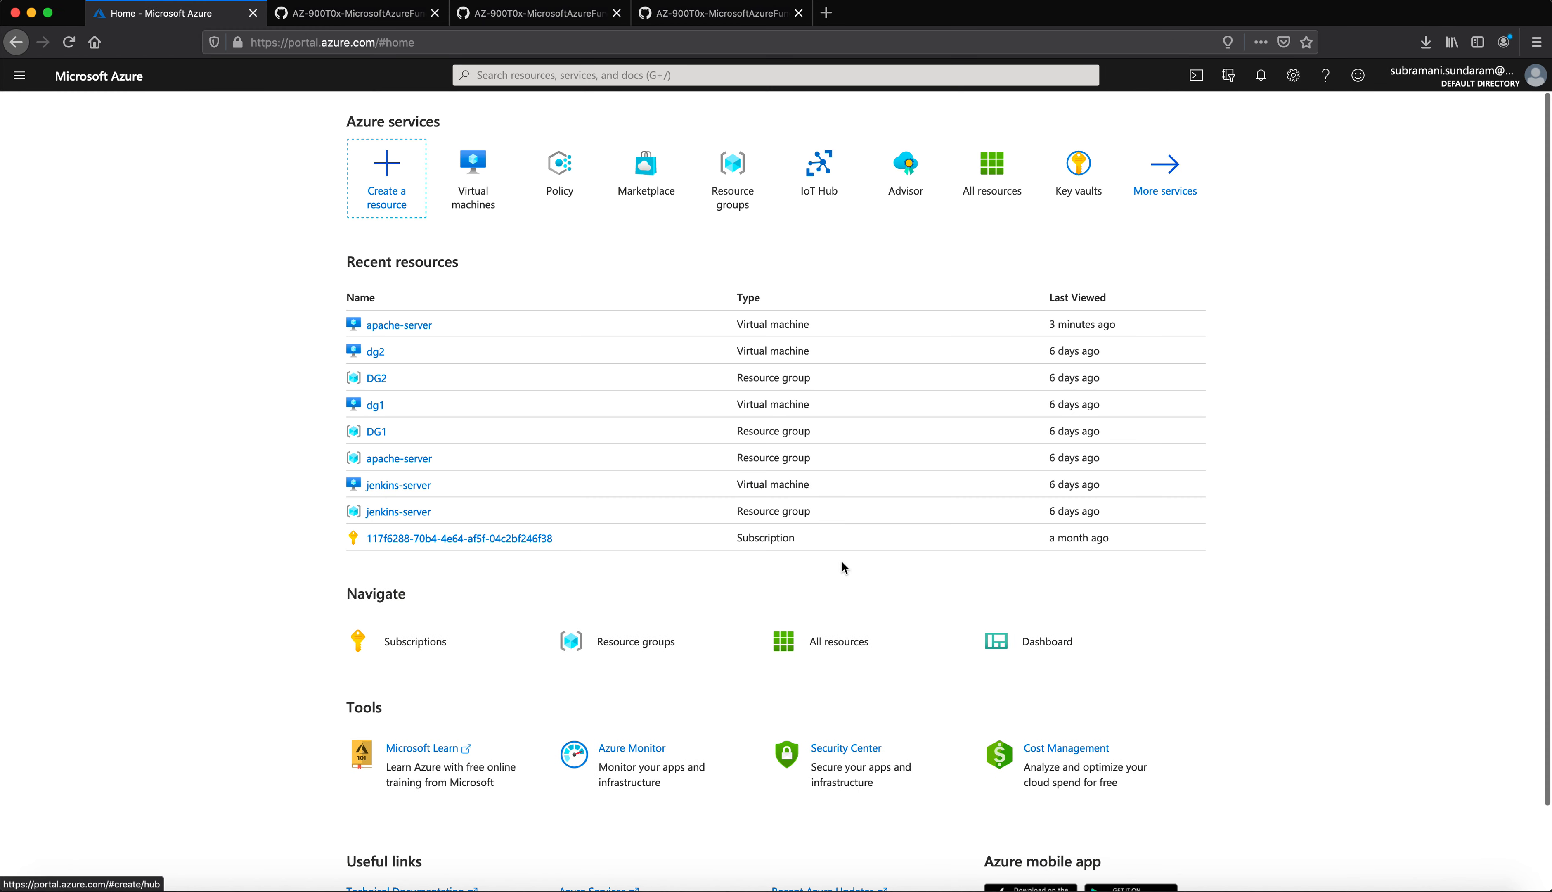
Step: Start a new VM in resource group myRGPolicy named myRGPolicyvm
click(509, 169)
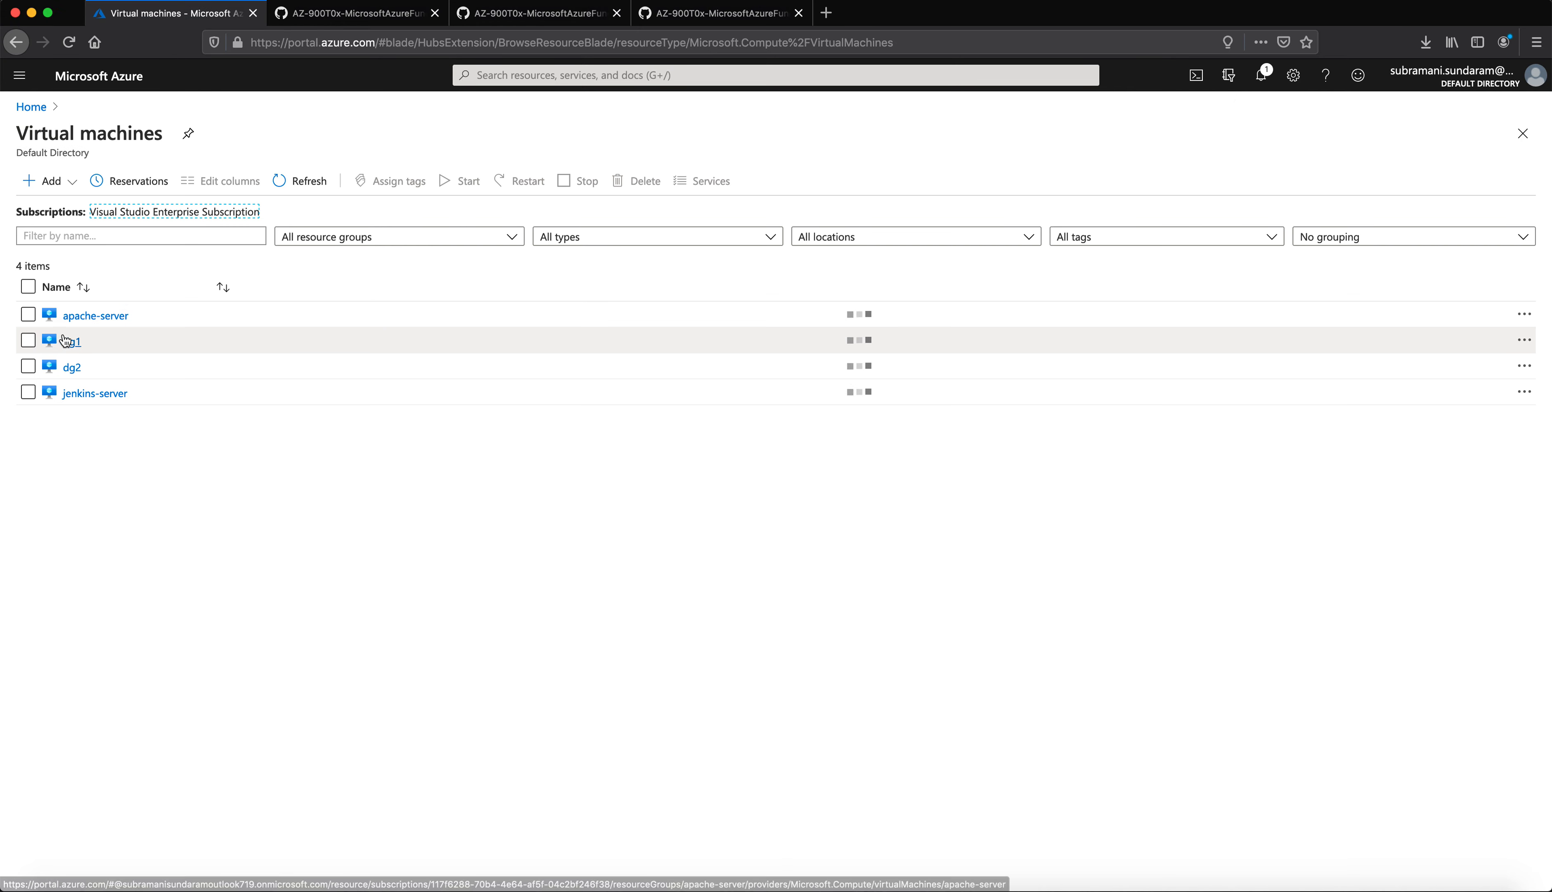
click(43, 183)
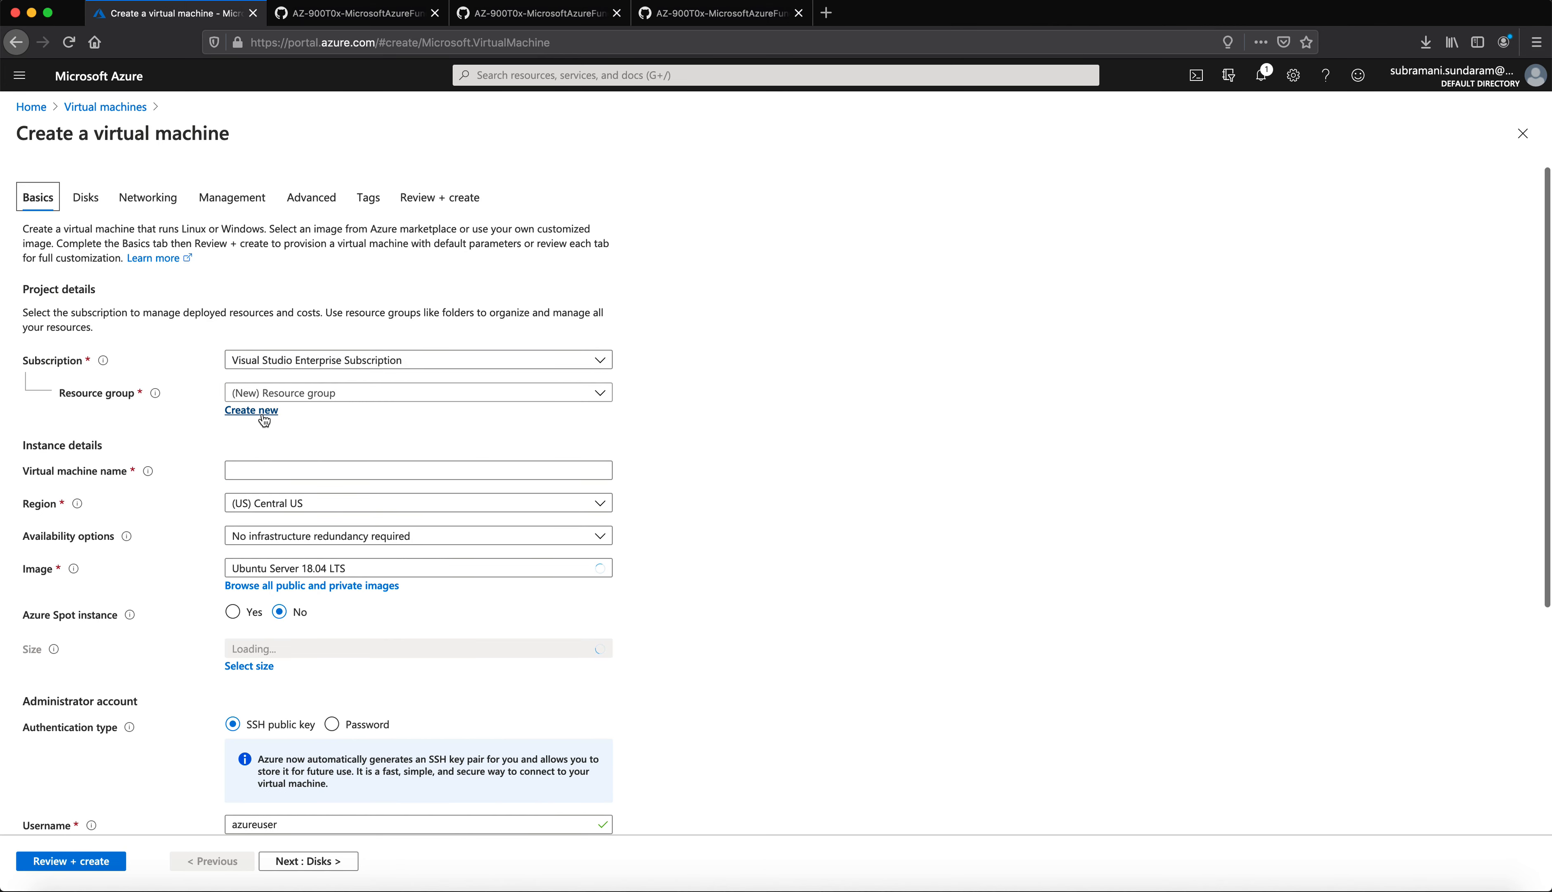
click(265, 393)
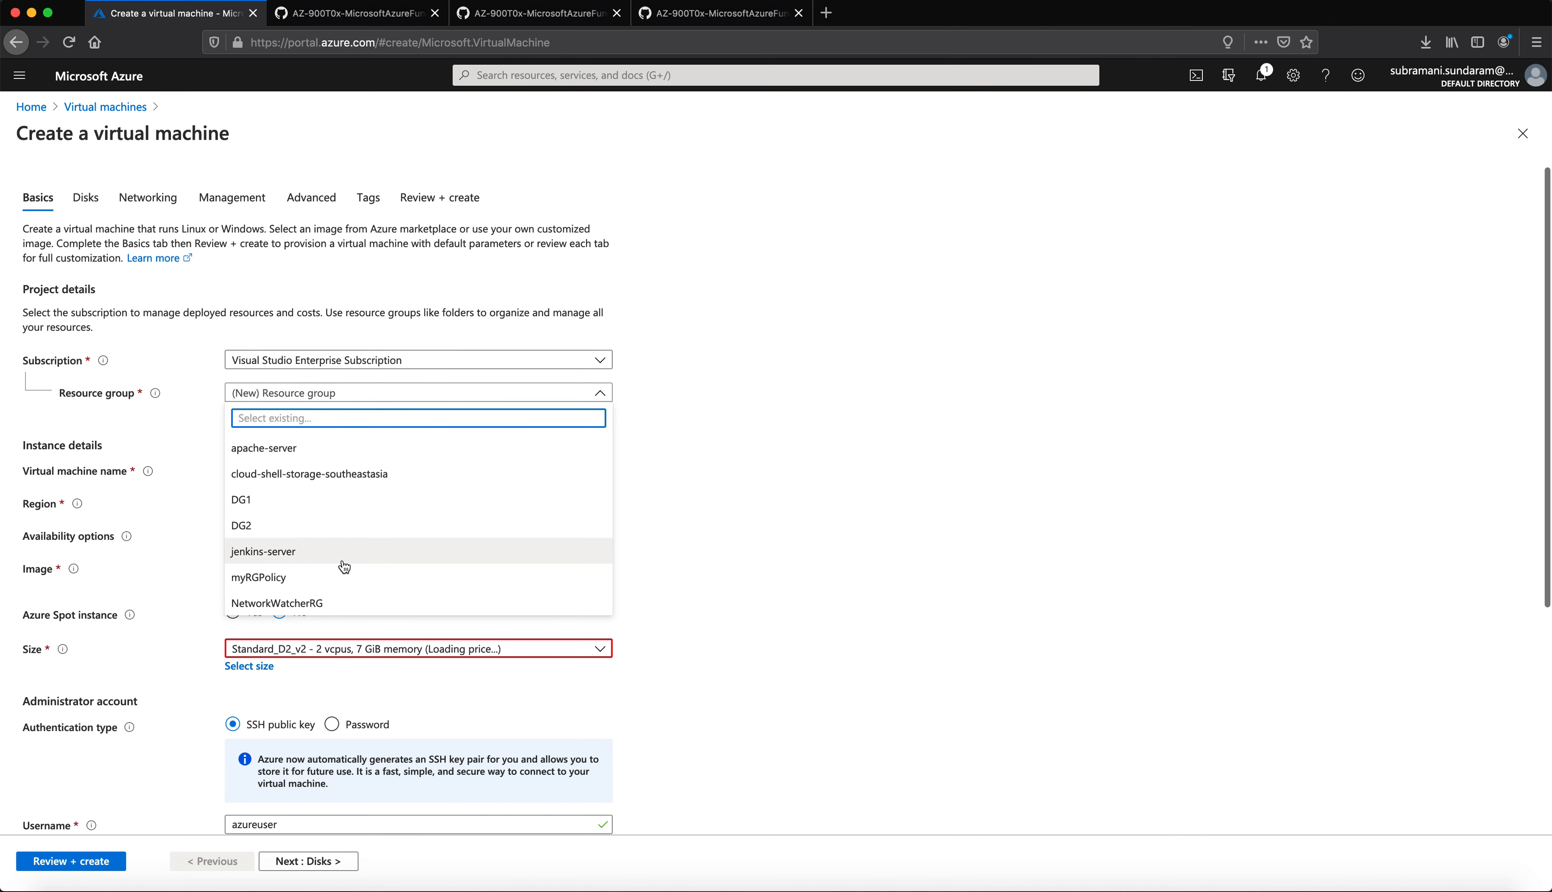
click(276, 575)
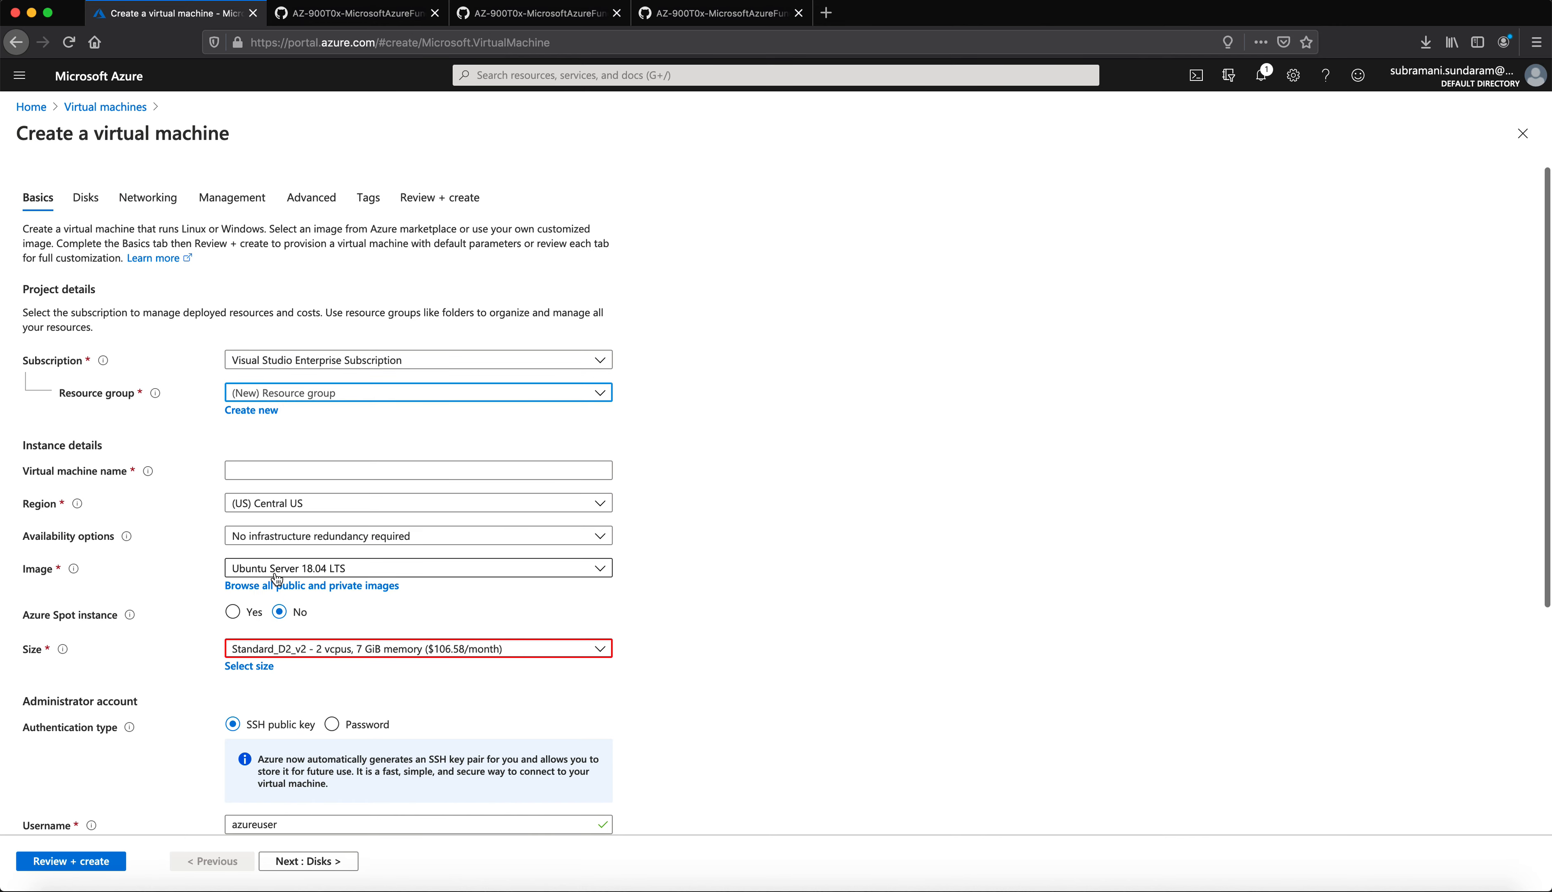
click(279, 469)
text(myRGPolicy)
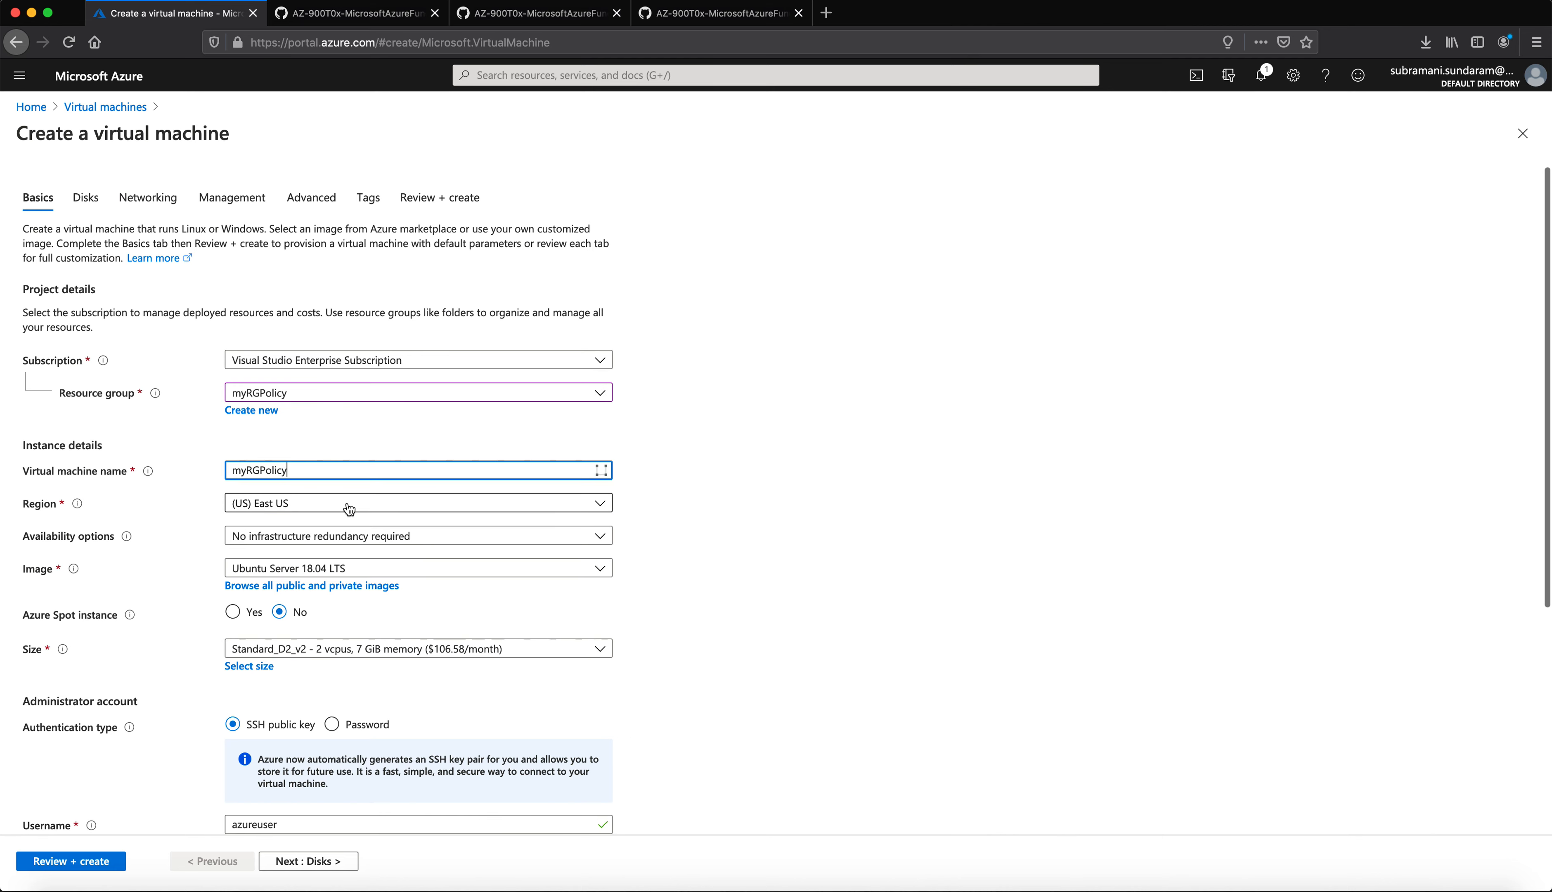
text(vm)
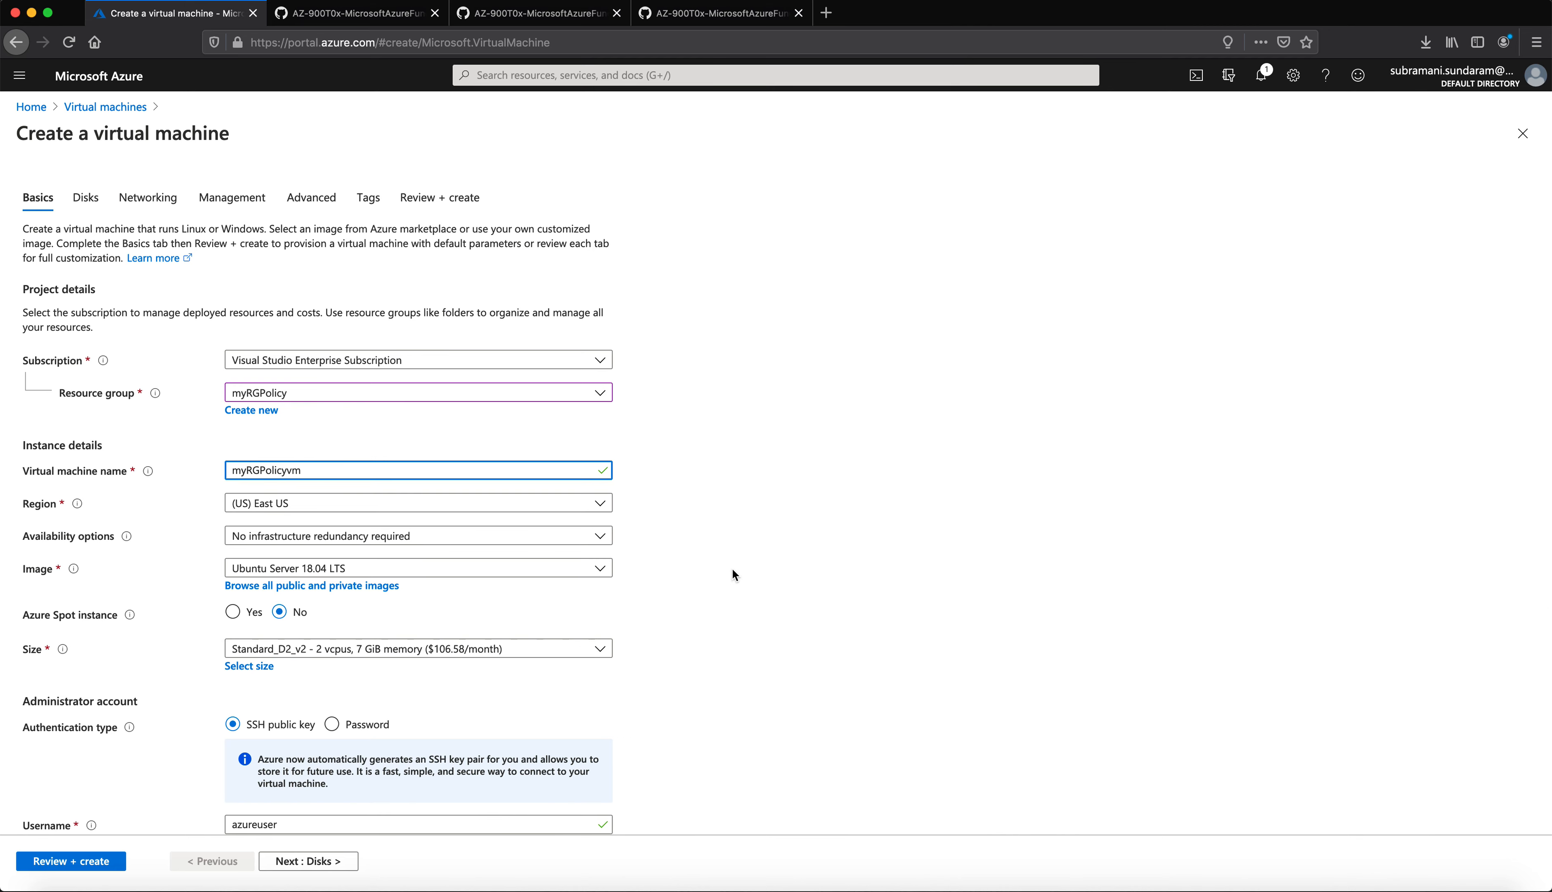
Step: Choose the Standard_D4s_v3 machine size
scroll(344, 604, down, 3)
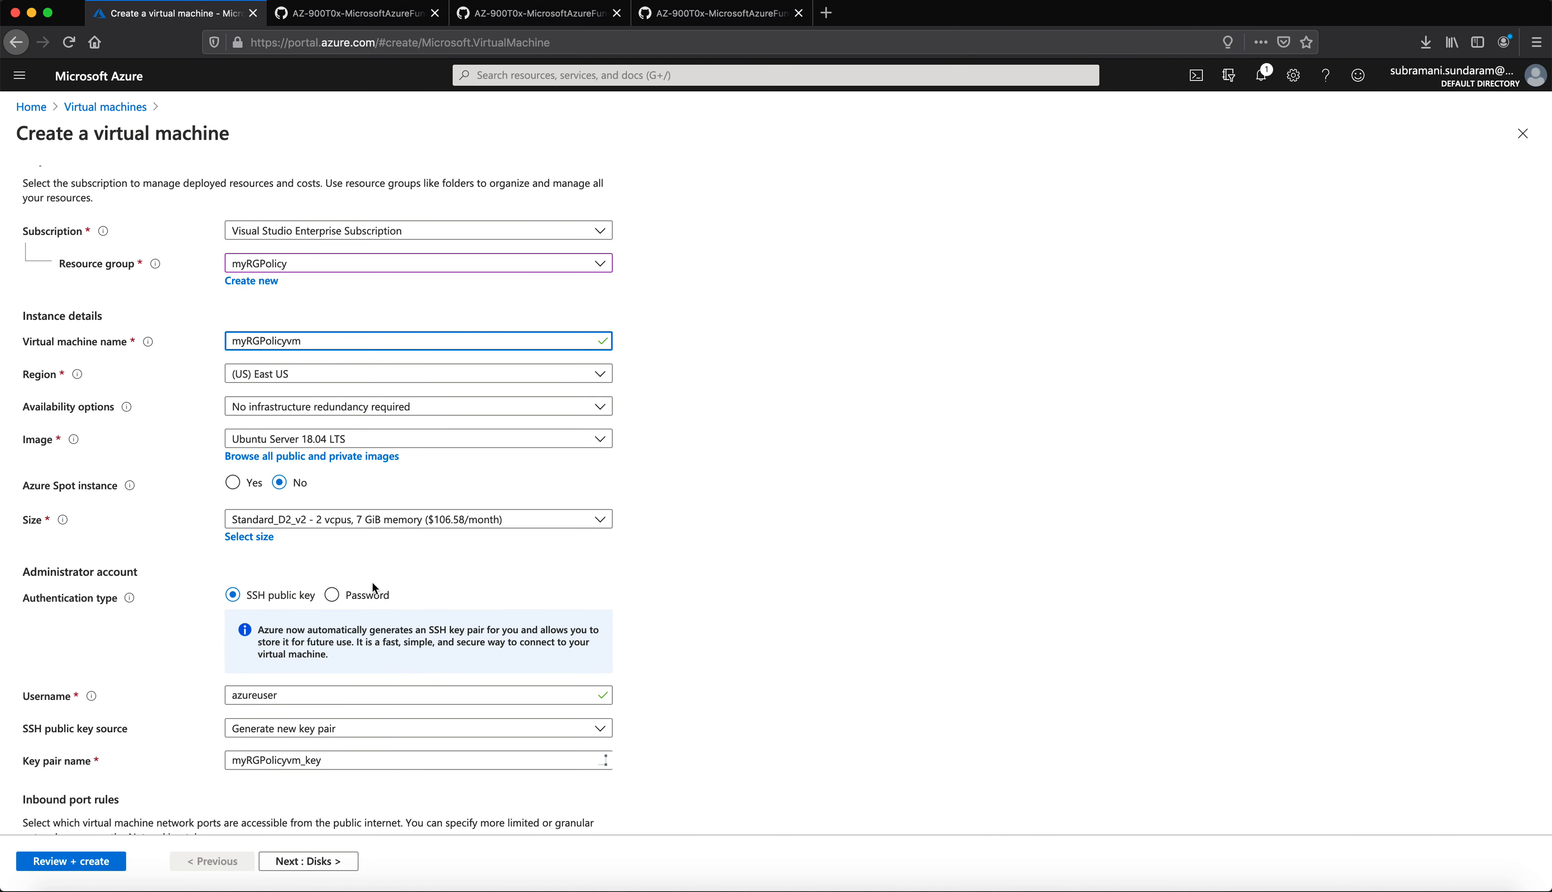
scroll(375, 588, down, 3)
click(294, 379)
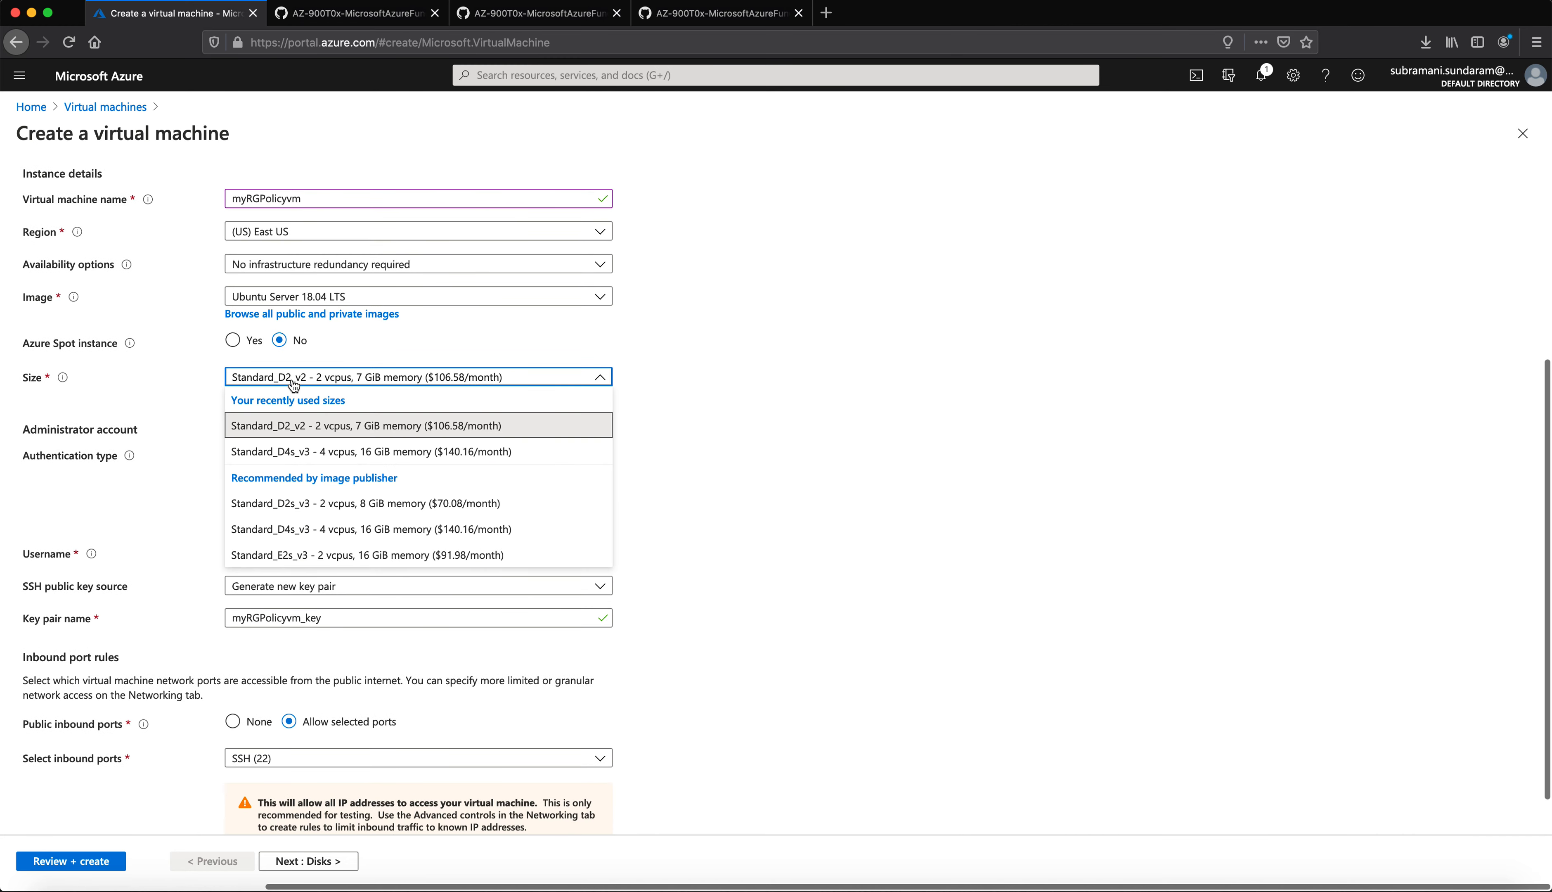
click(321, 452)
click(808, 649)
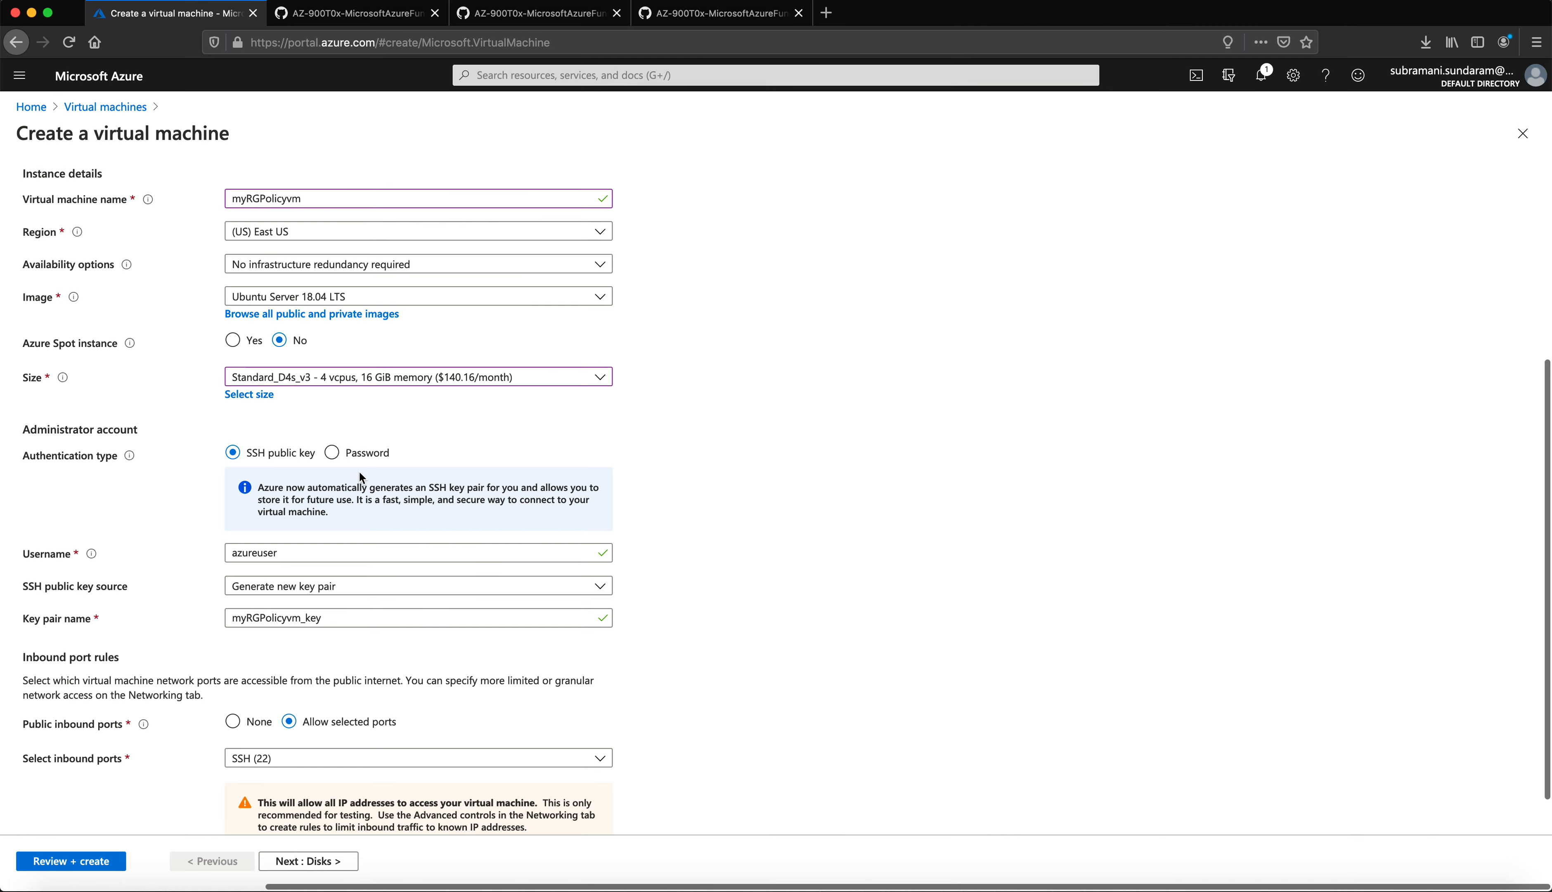
Step: Use password login with an administrator username and matching passwords, then run Review + create
click(332, 452)
click(305, 504)
text(admin123)
key(Tab)
text(••)
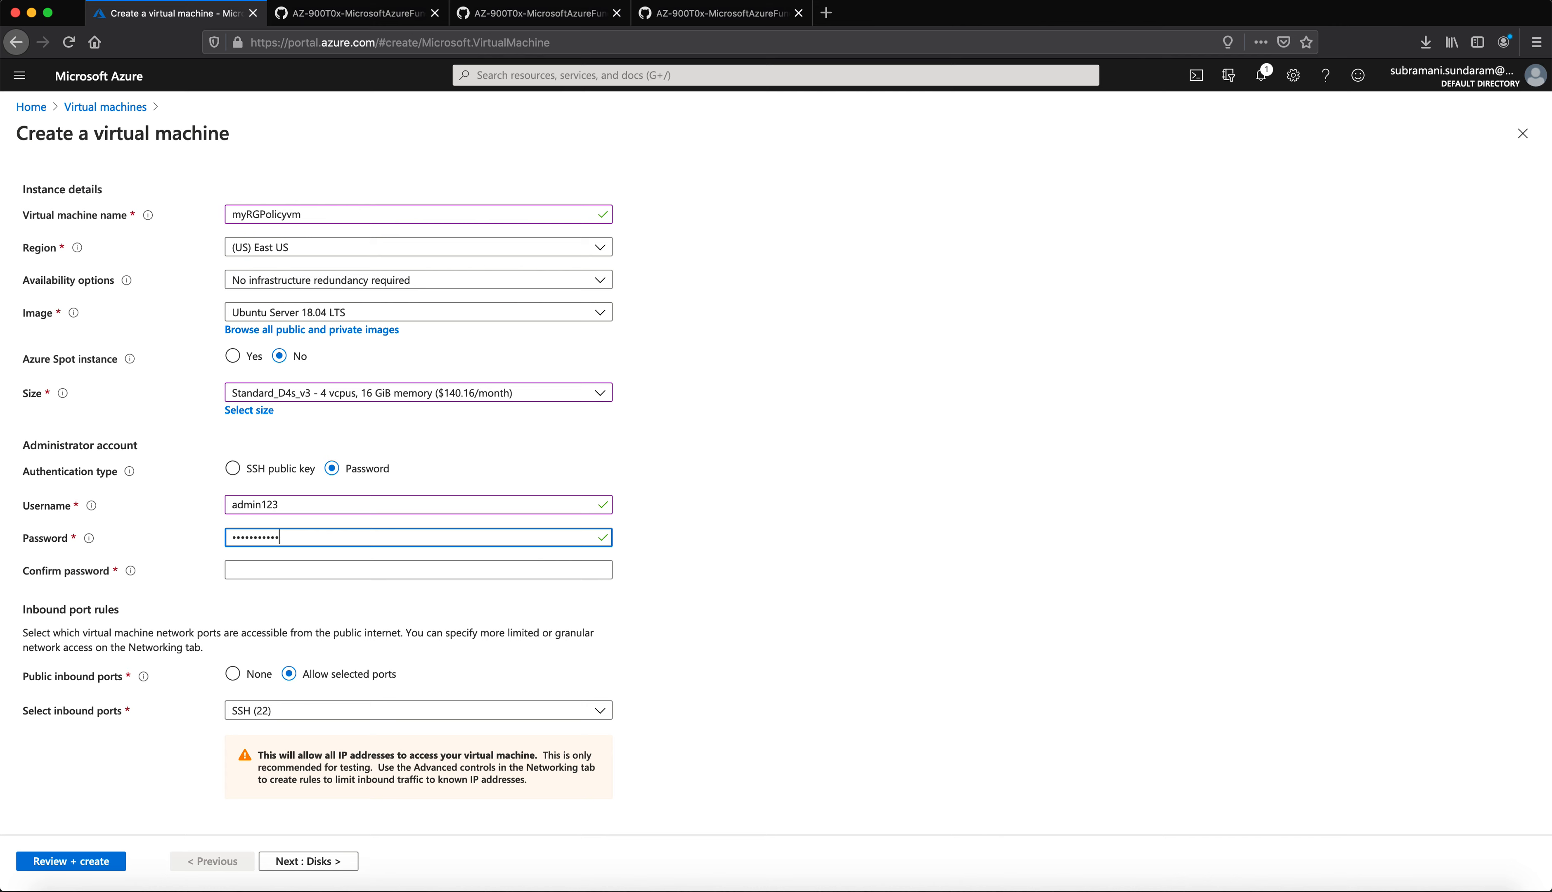
key(Tab)
text(••)
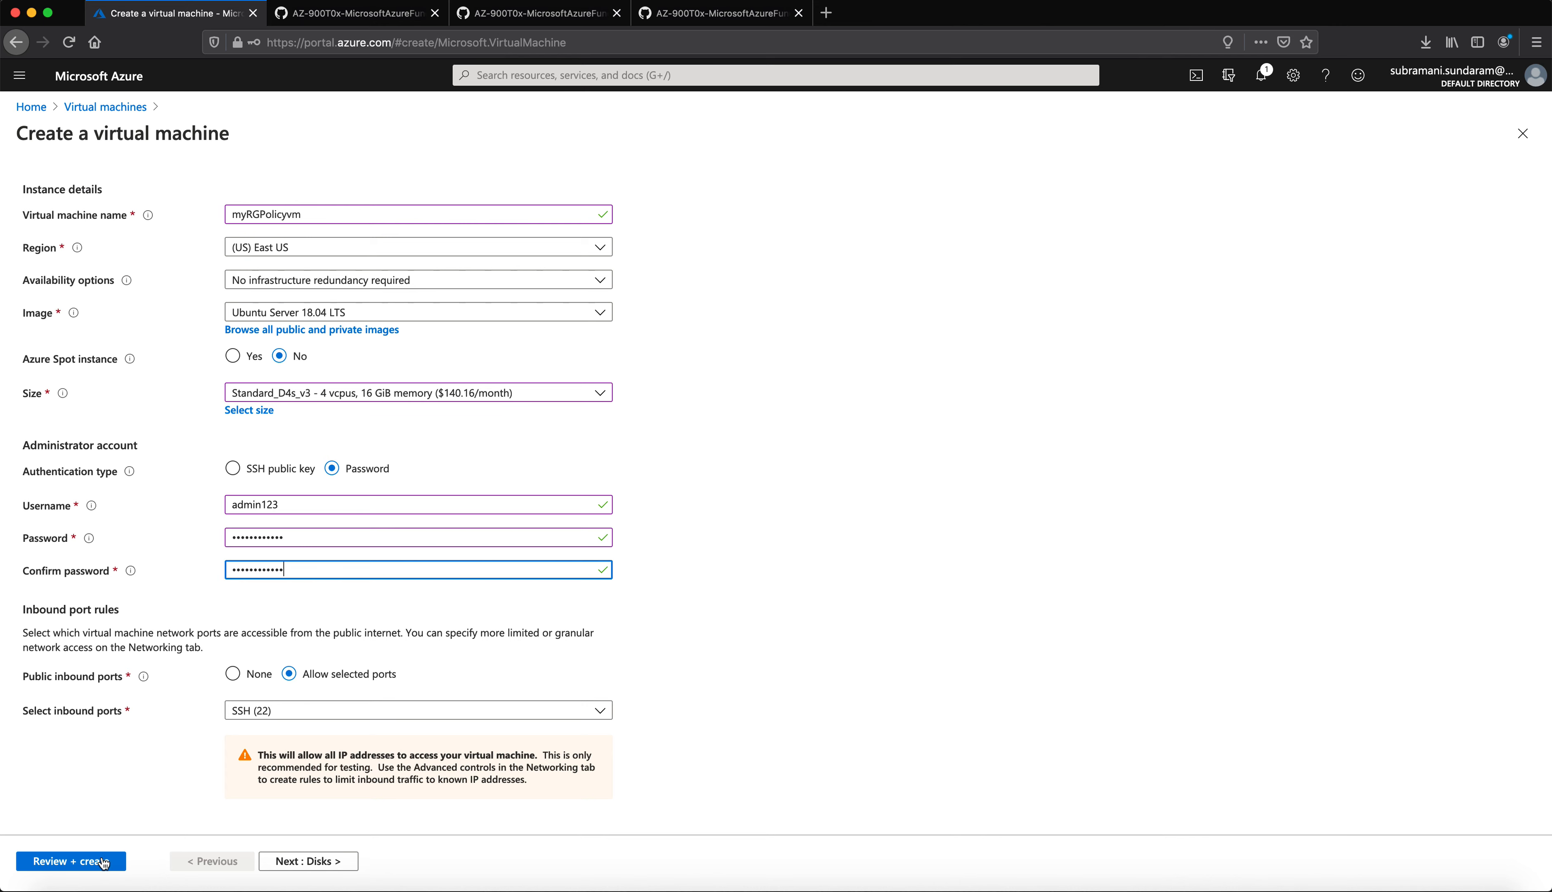
click(68, 862)
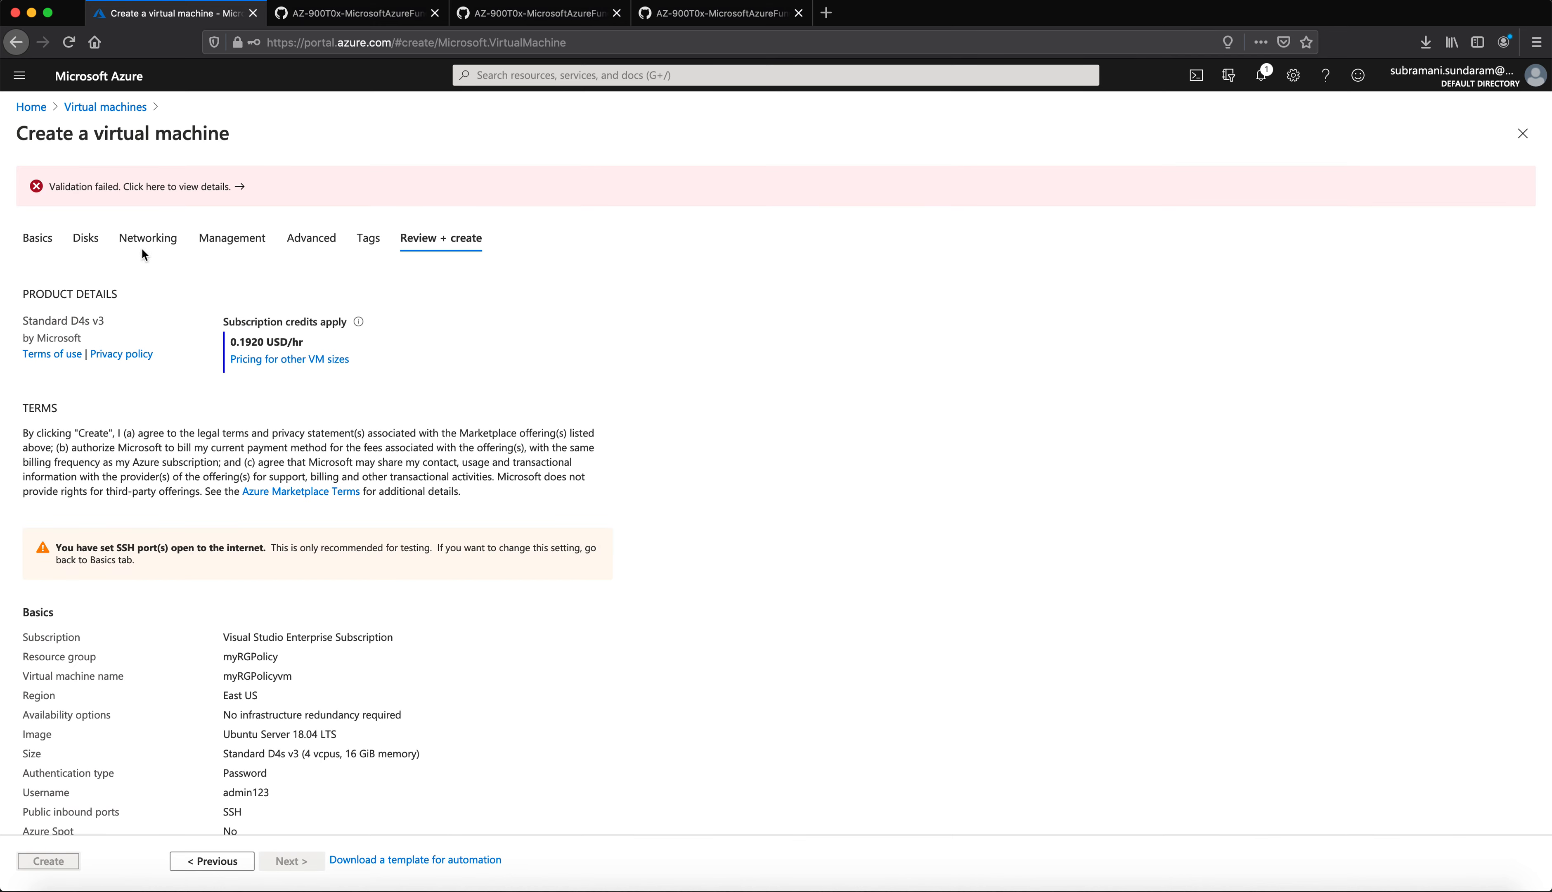
Step: Read the validation error showing the Allowed virtual machine size SKUs policy denial, then close it
click(242, 187)
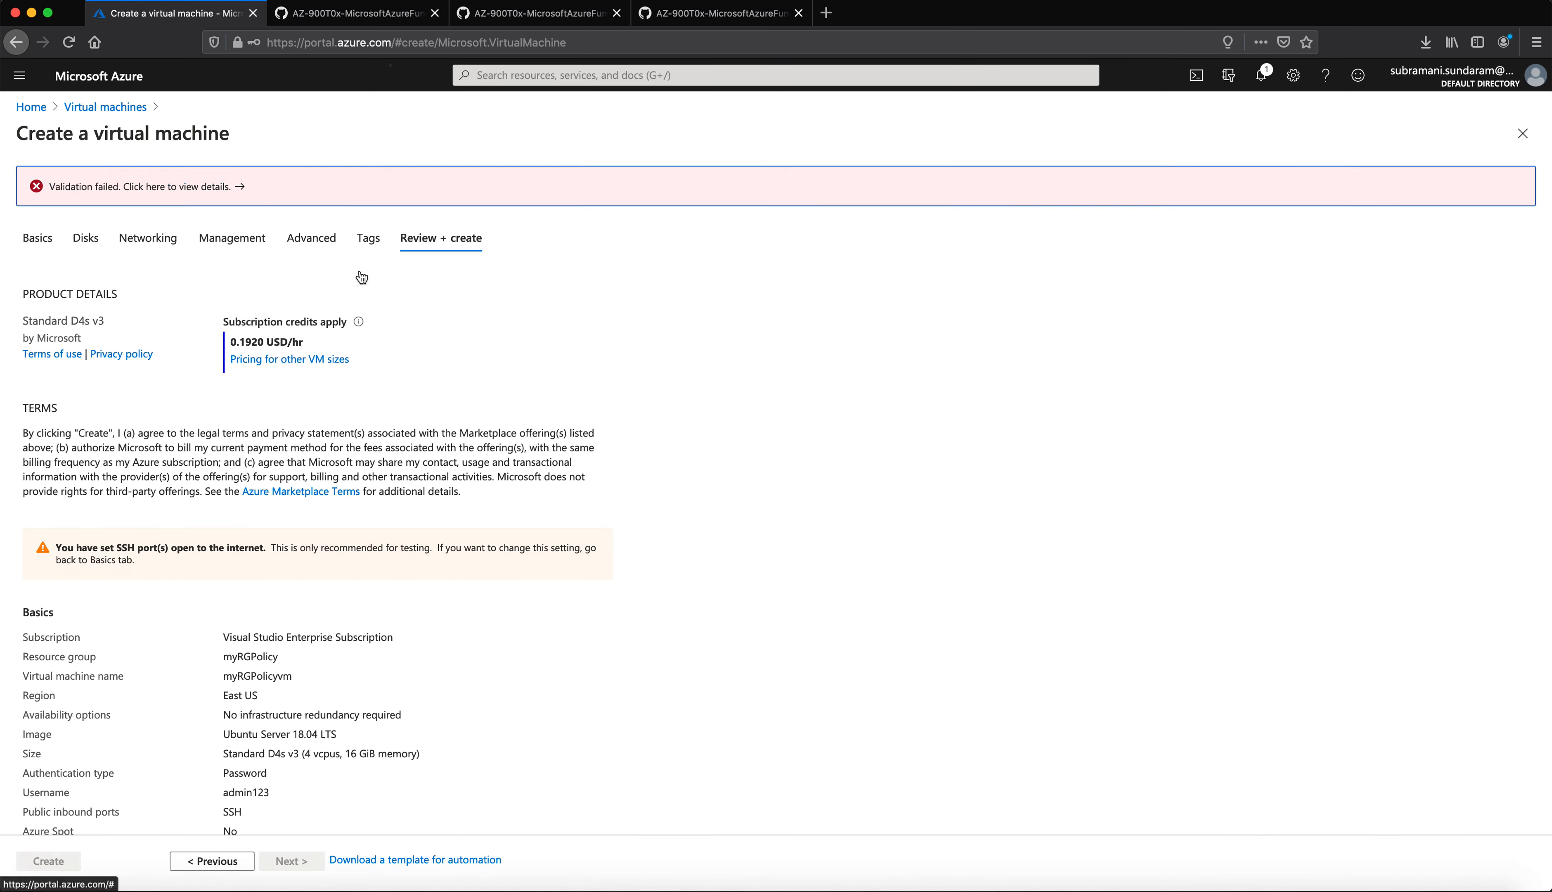
click(1128, 237)
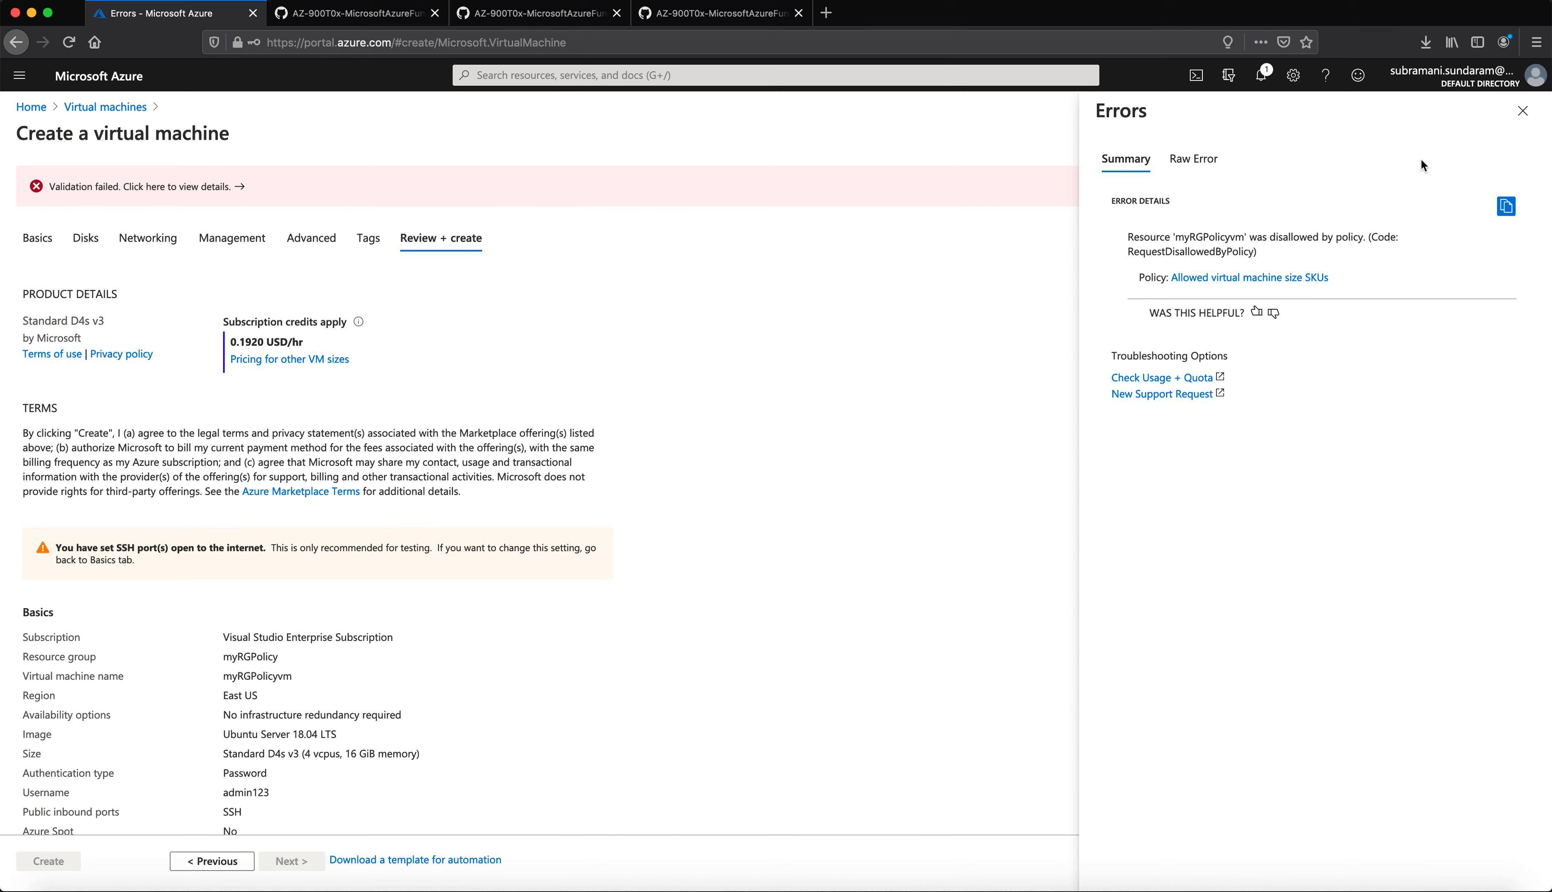
click(1522, 111)
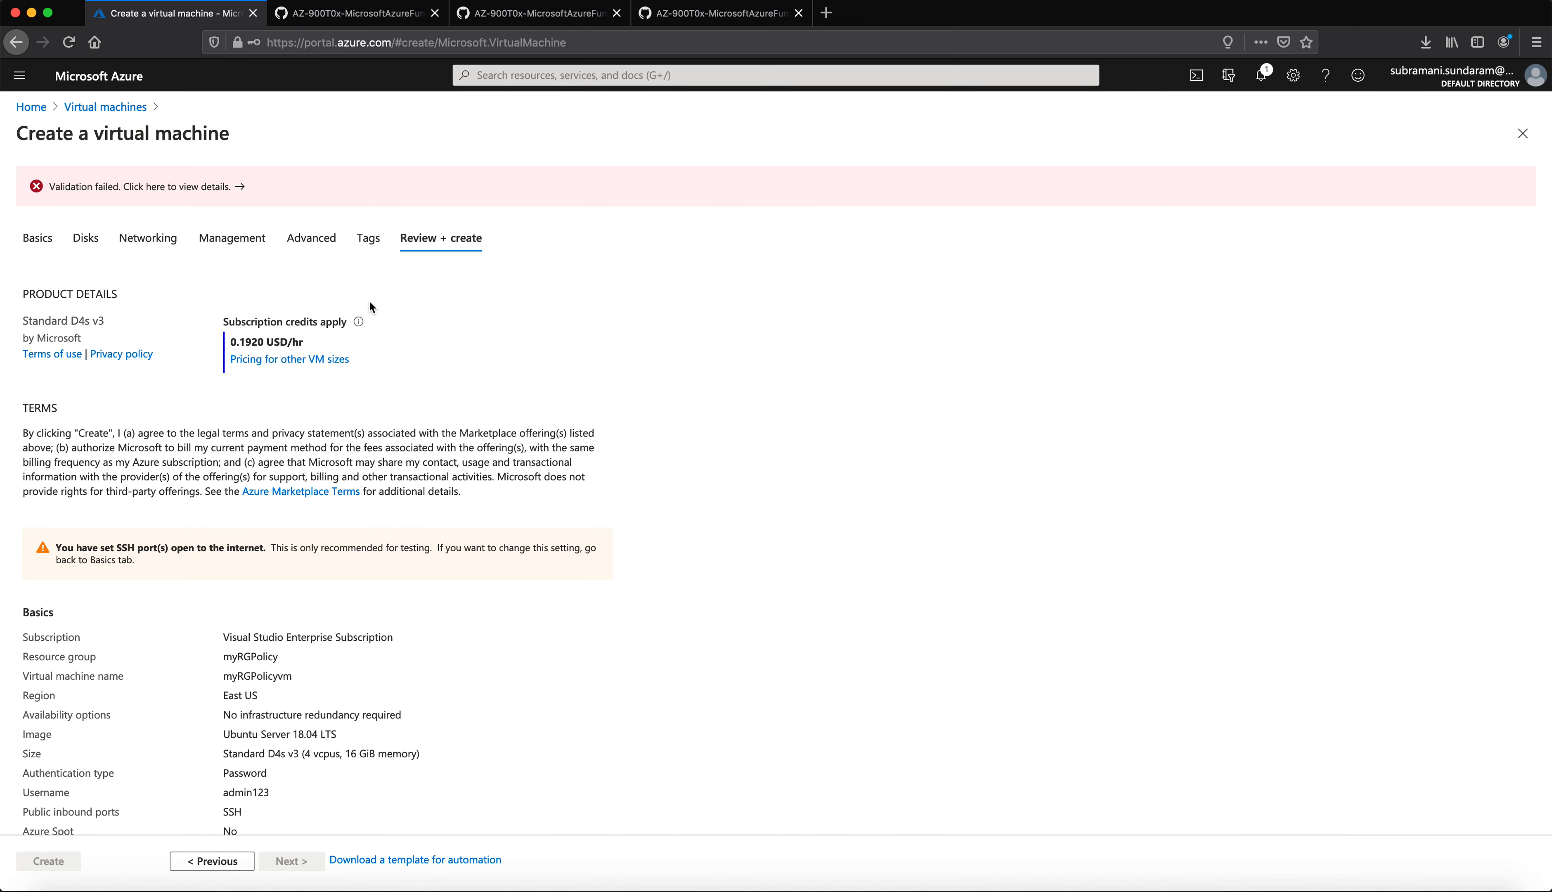
Step: Change the size on the Basics tab to Standard_D2_v2 and rerun validation
click(45, 236)
scroll(347, 557, down, 3)
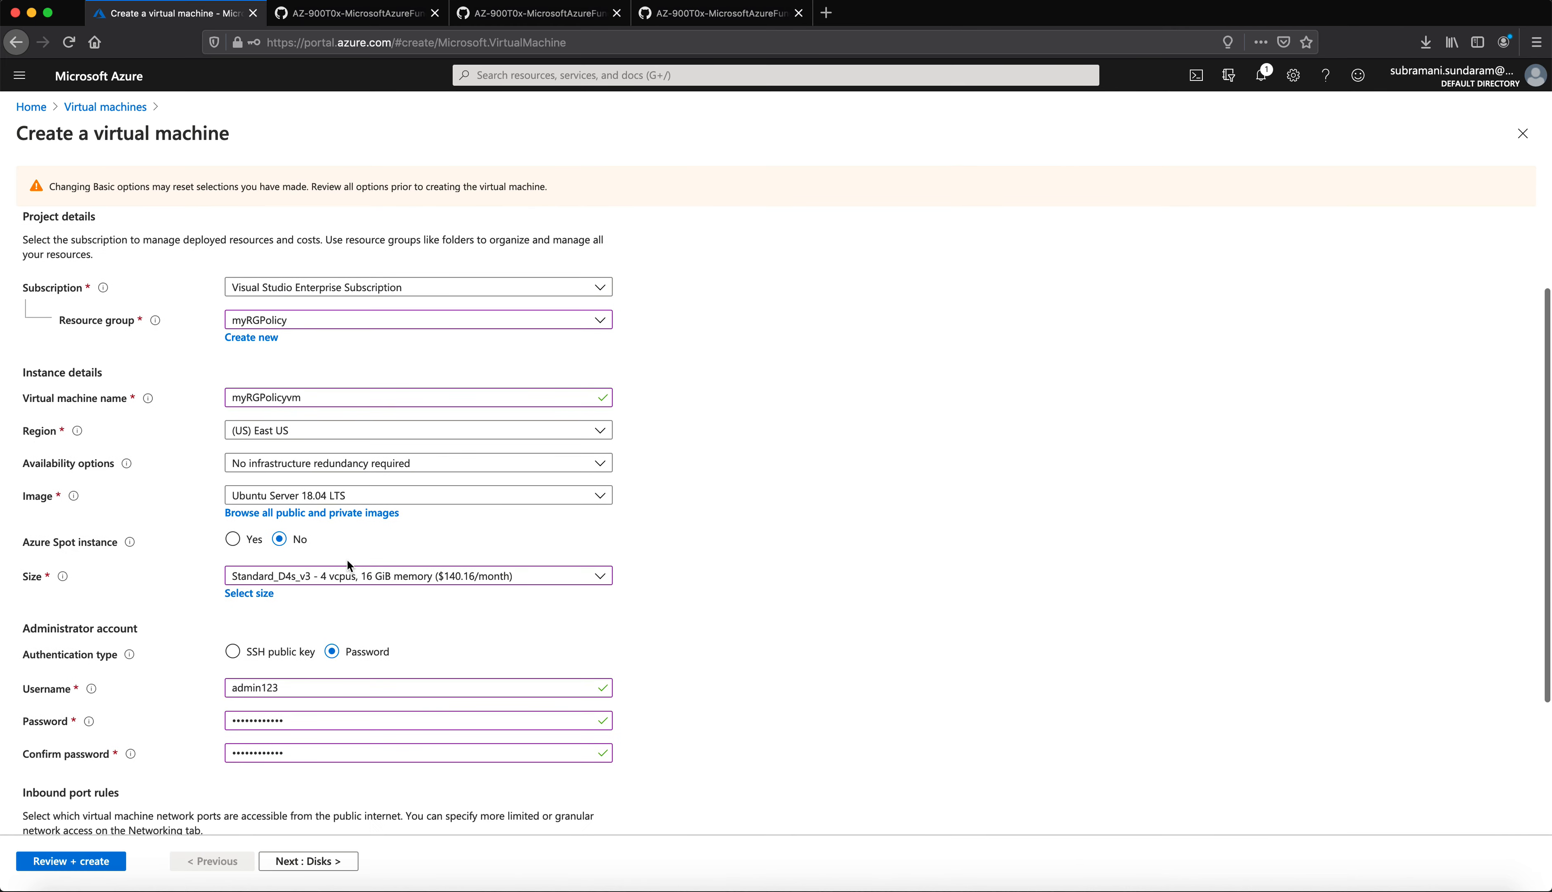
click(307, 582)
click(308, 629)
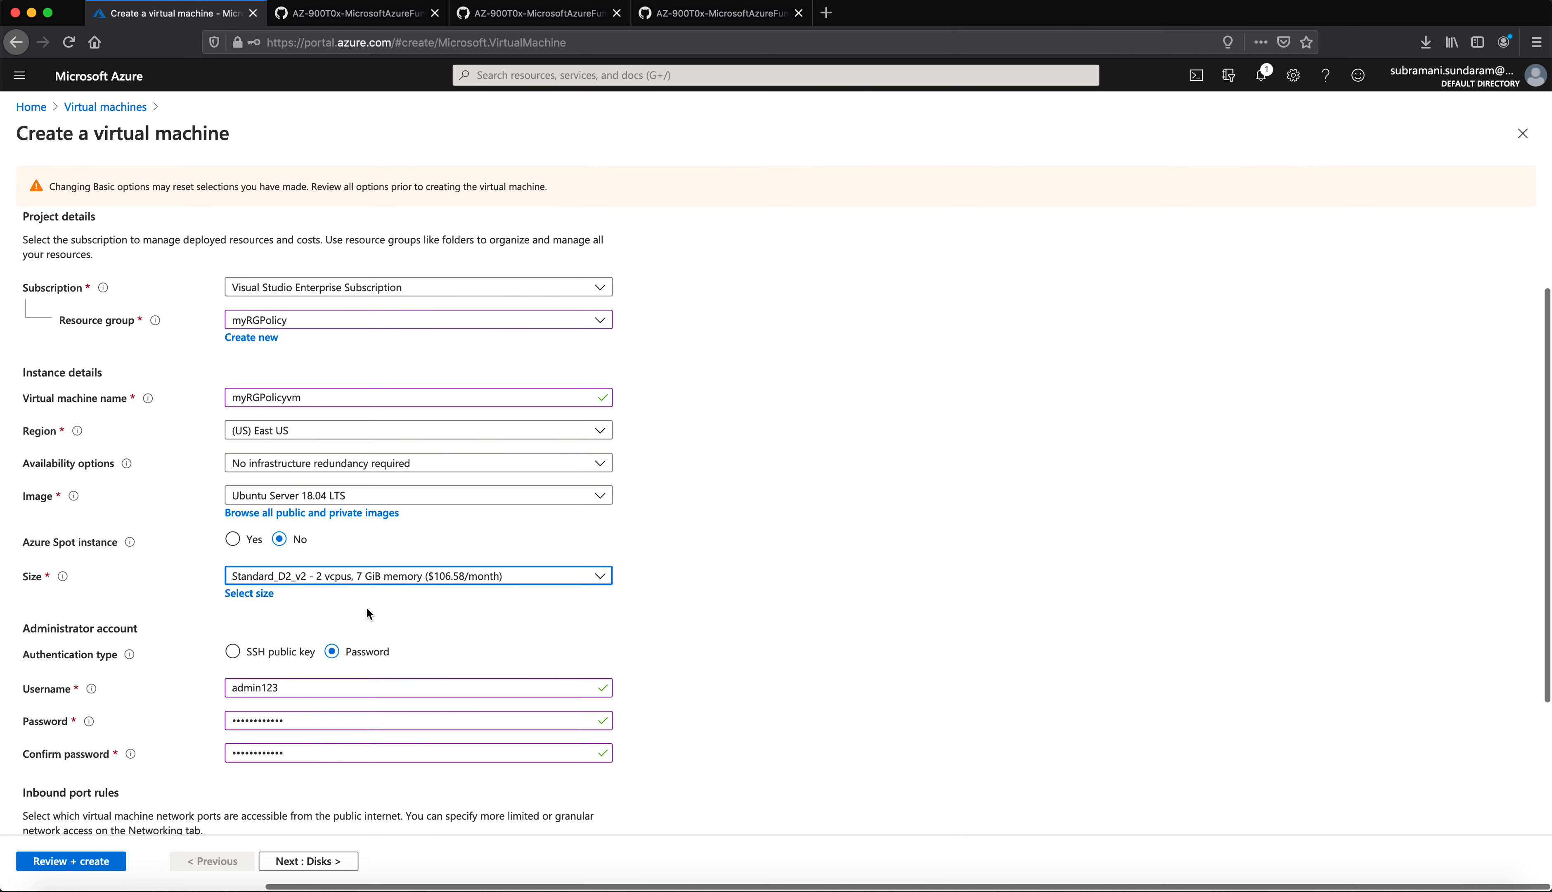
click(111, 862)
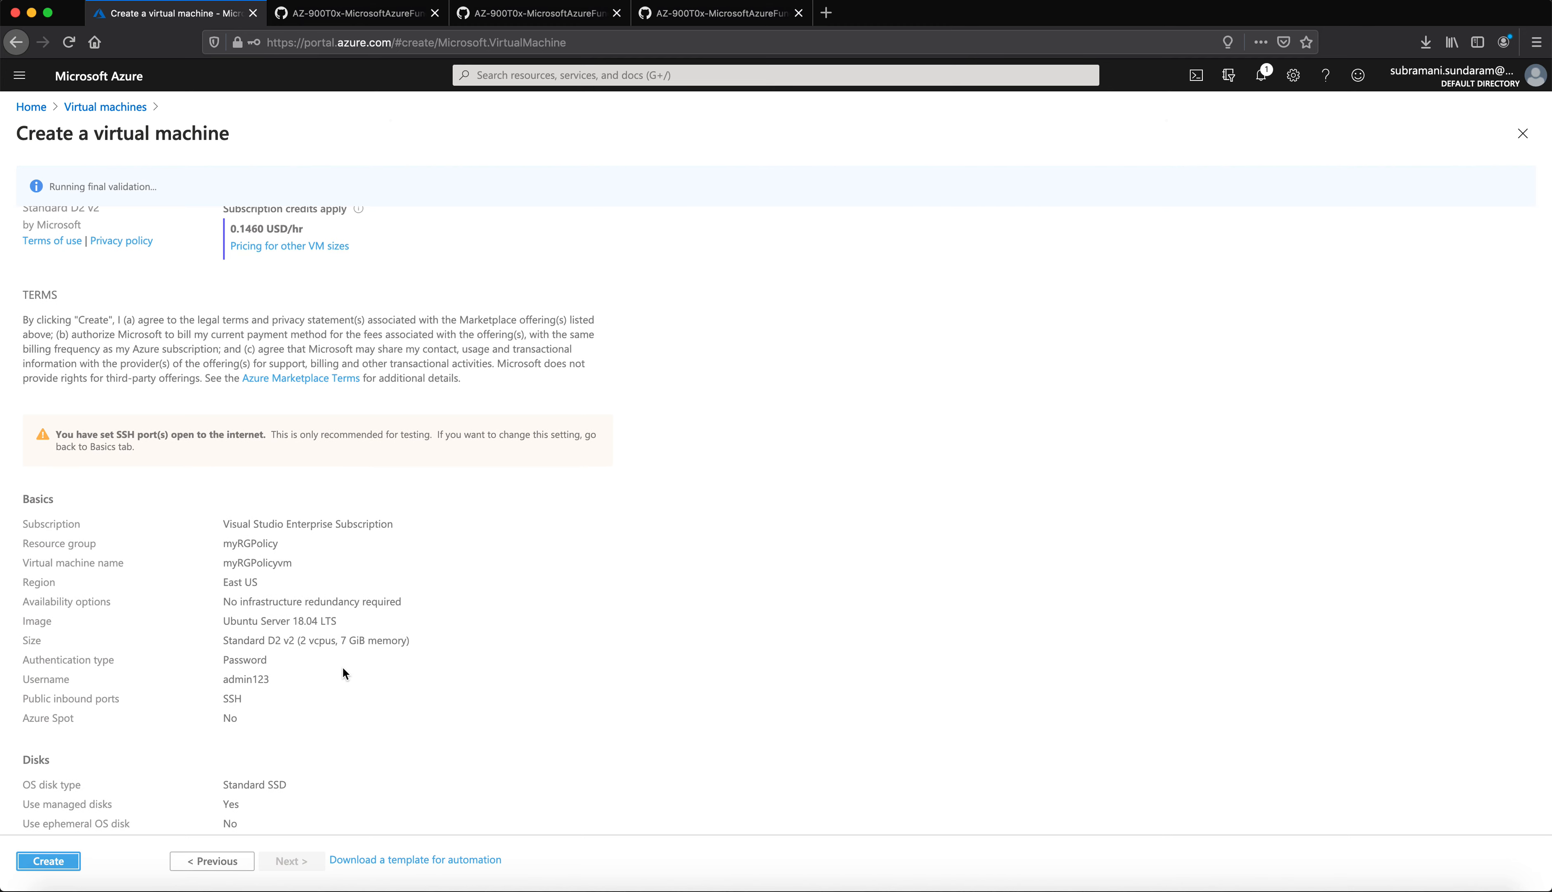
Step: Review the Validation passed summary for the Standard_D2_v2 VM
drag(94, 185, 52, 195)
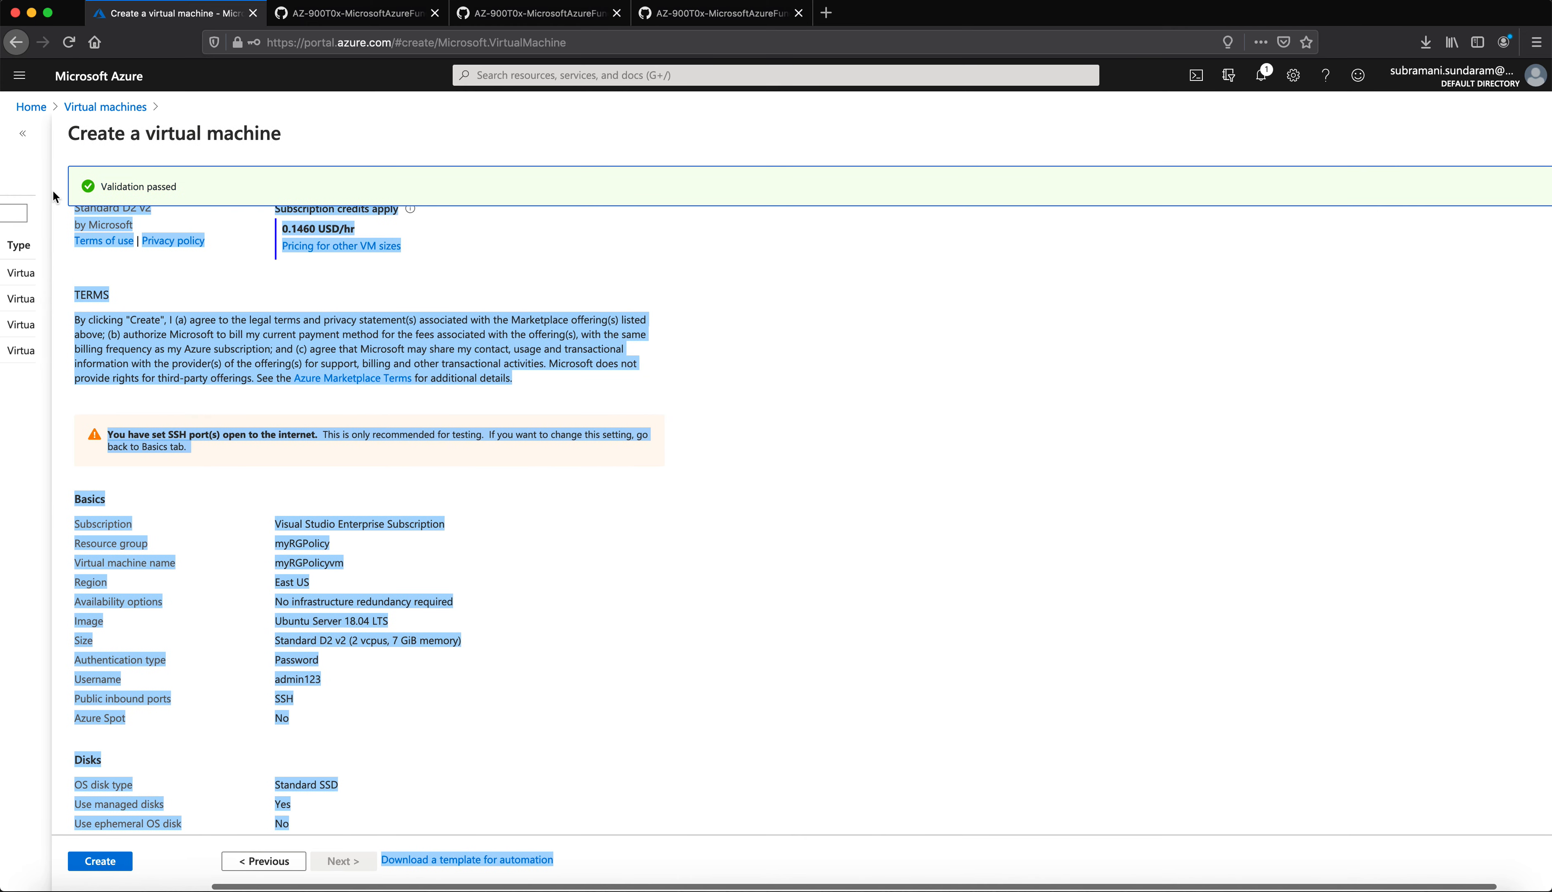
click(746, 363)
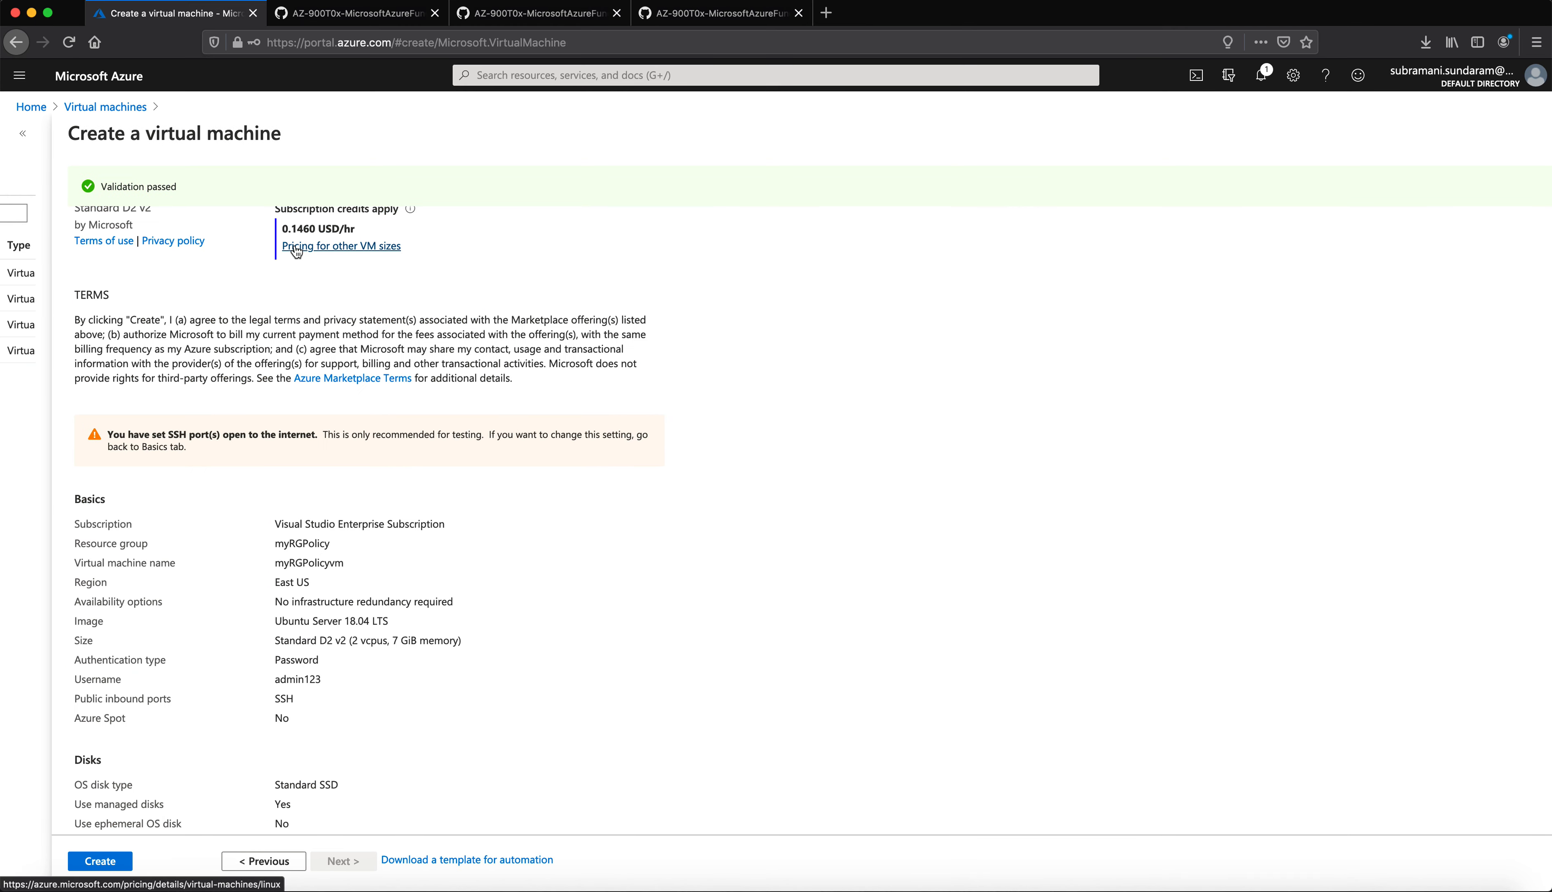
scroll(295, 247, down, 1)
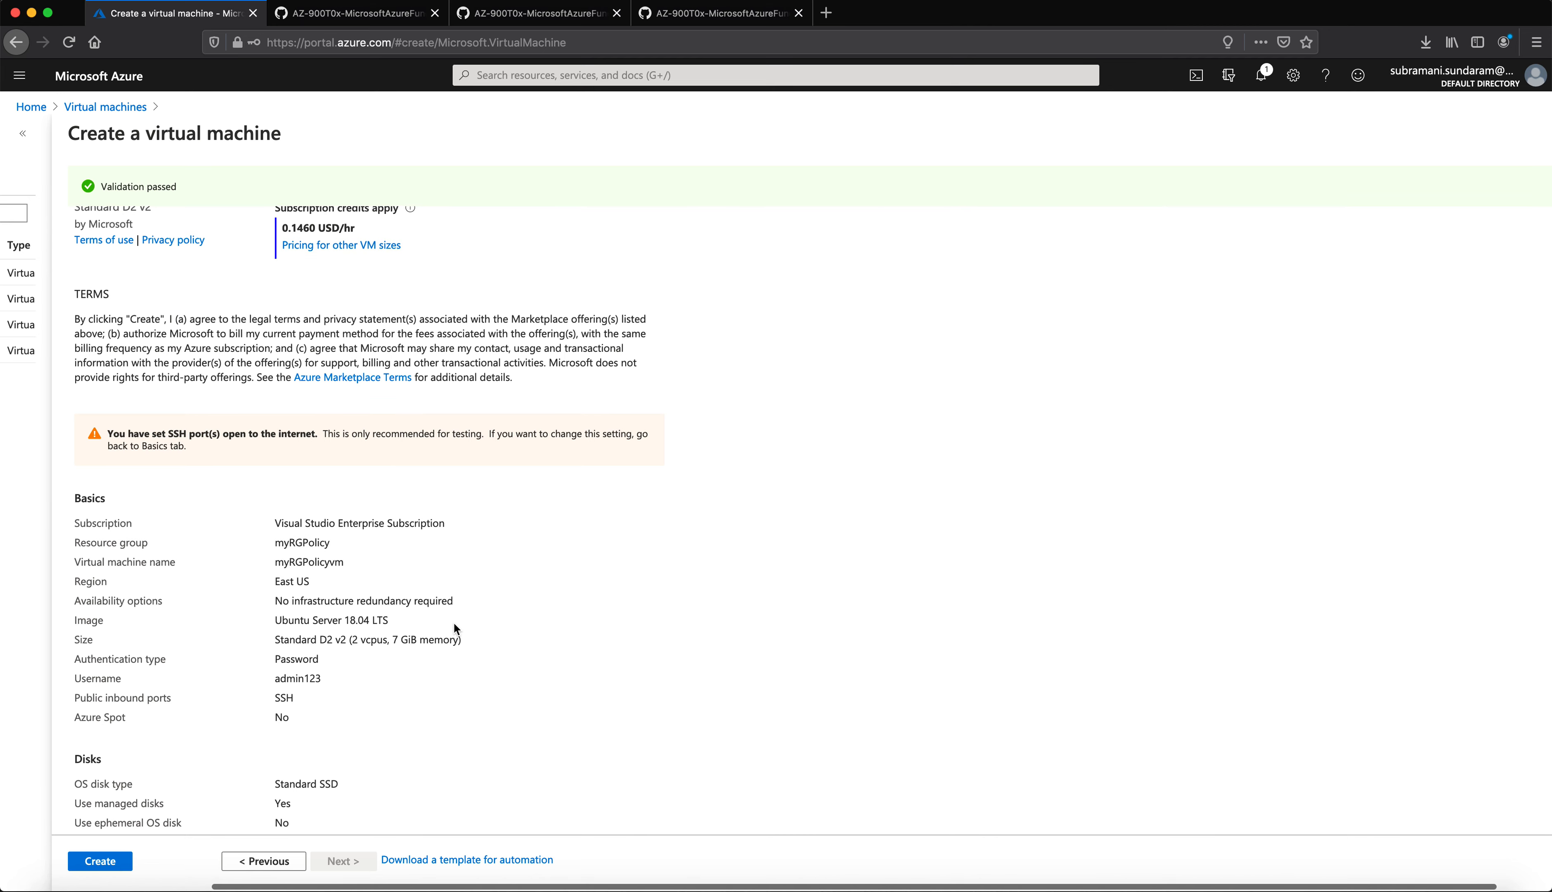
scroll(512, 597, right, 3)
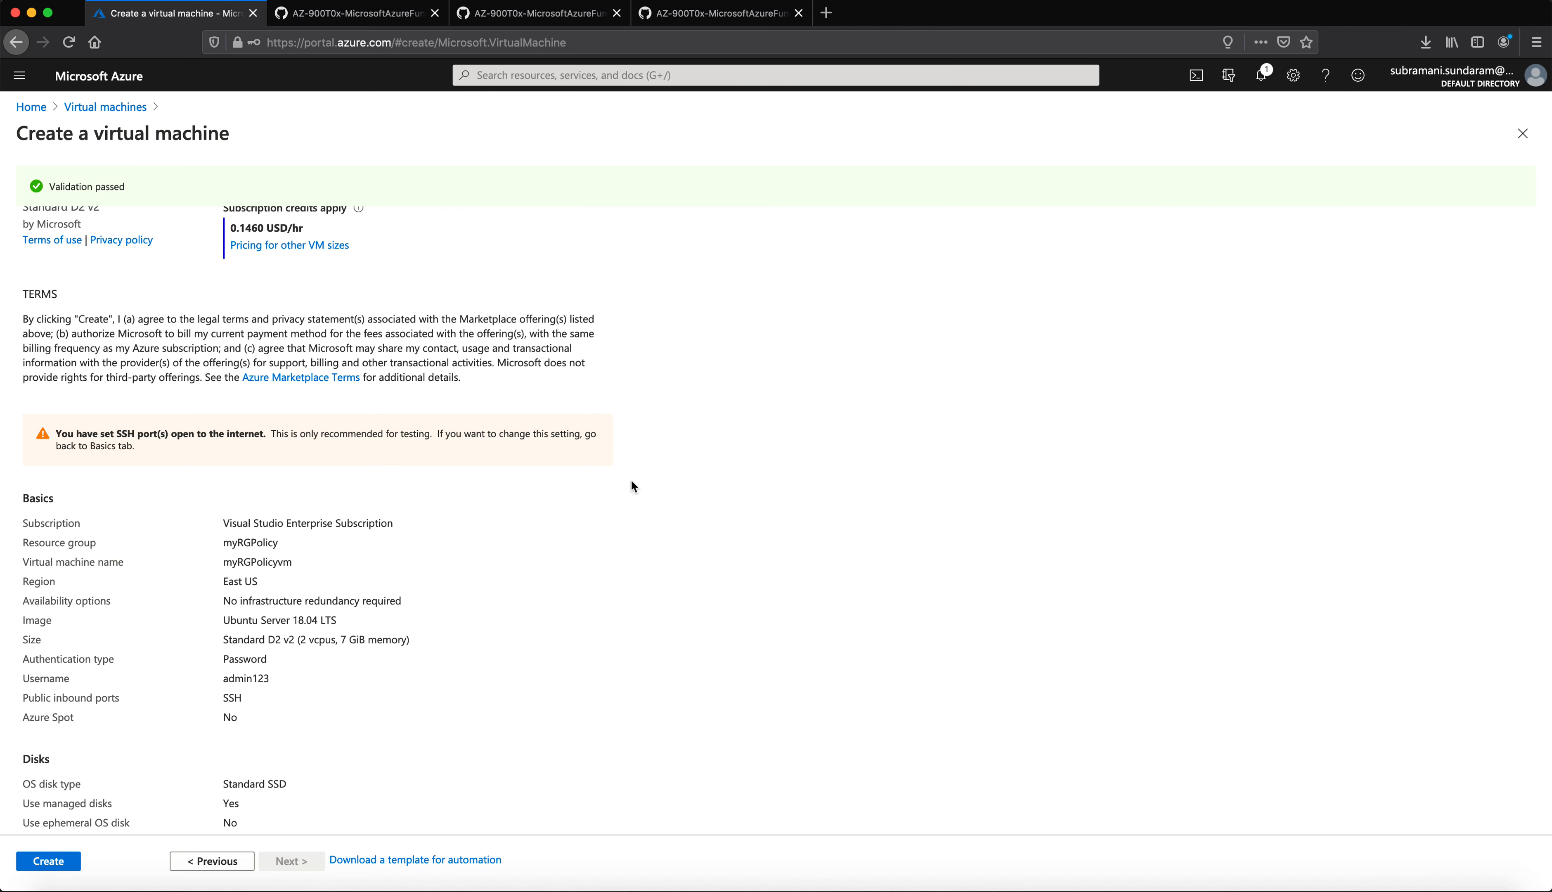
Step: Scroll the GitHub walkthrough to Task 2, testing the Allowed location policy
click(533, 13)
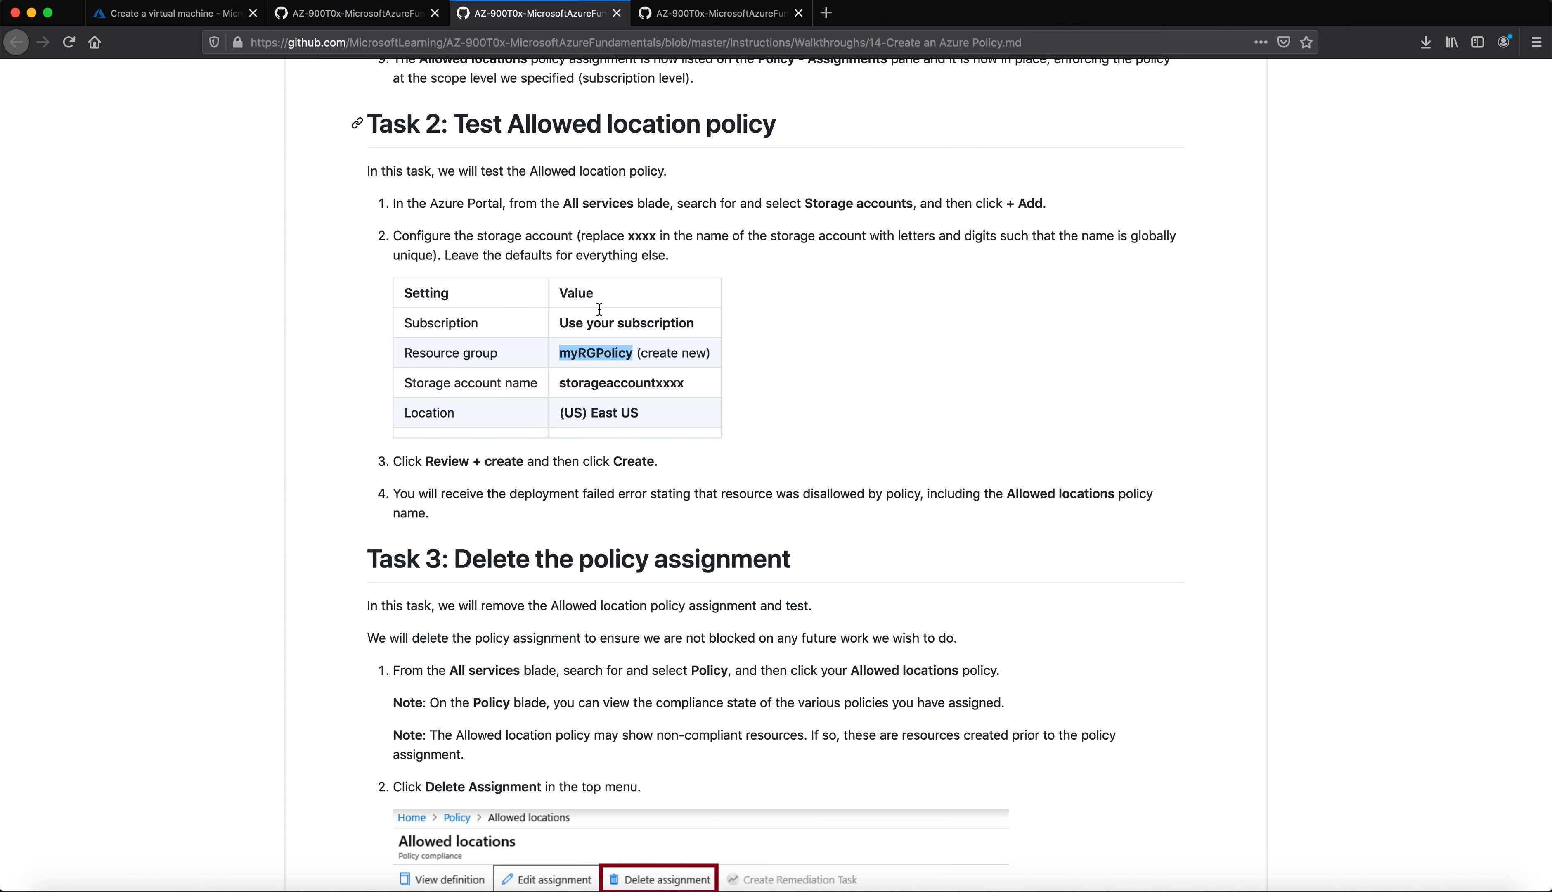
scroll(650, 591, down, 3)
scroll(678, 591, up, 2)
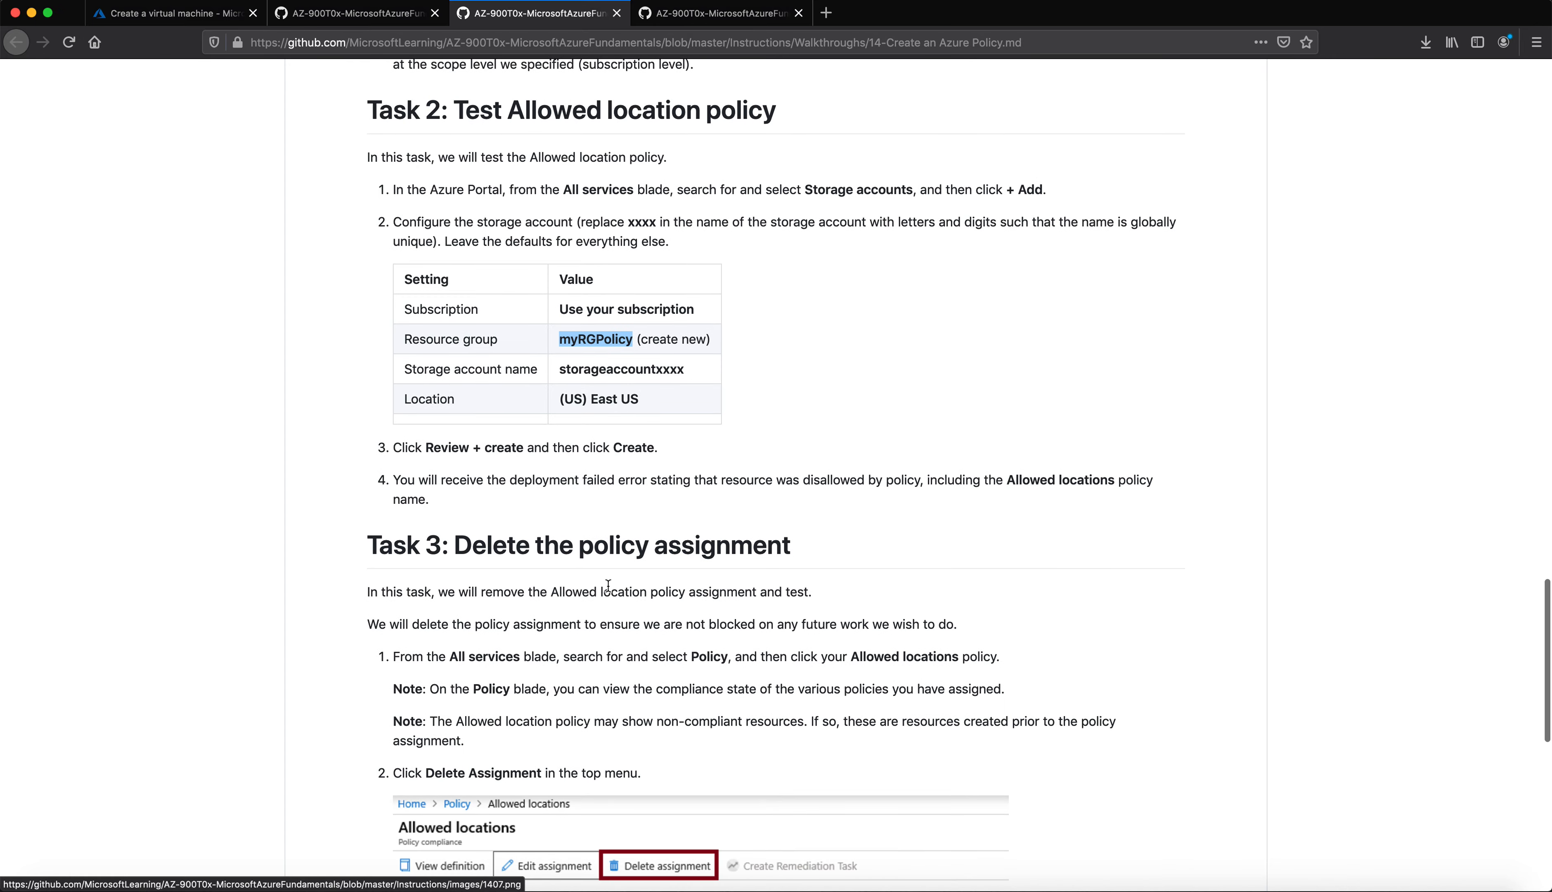